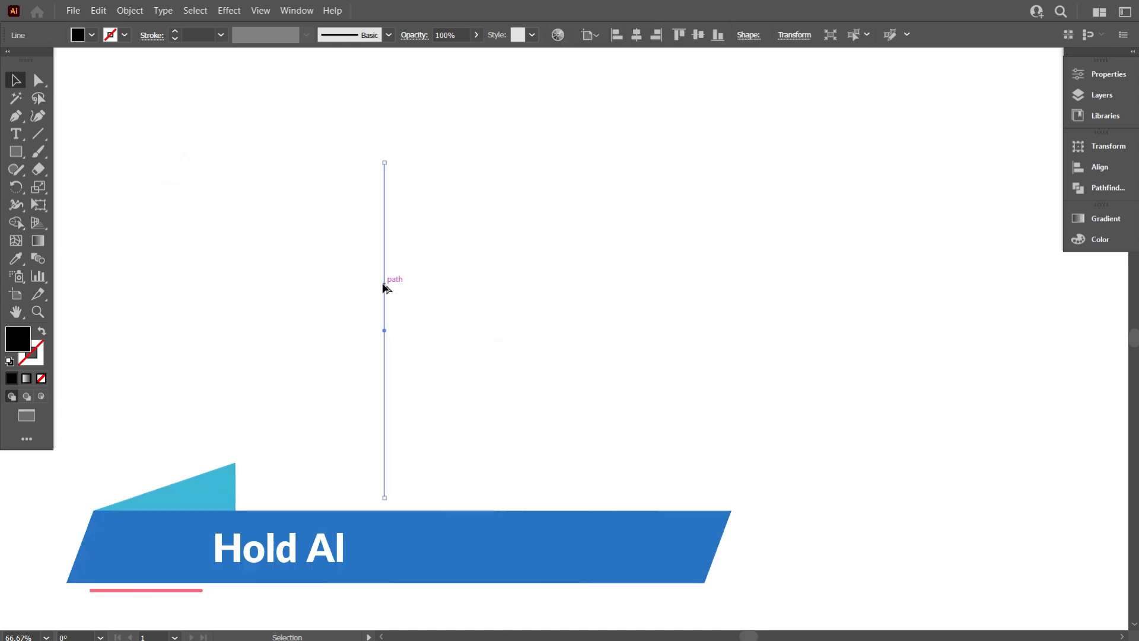
# - Duplicate the vertical line a short distance to the right and repeat the transform to build a row of evenly spaced lines
pyautogui.moveTo(387, 283); pyautogui.dragTo(397, 290)
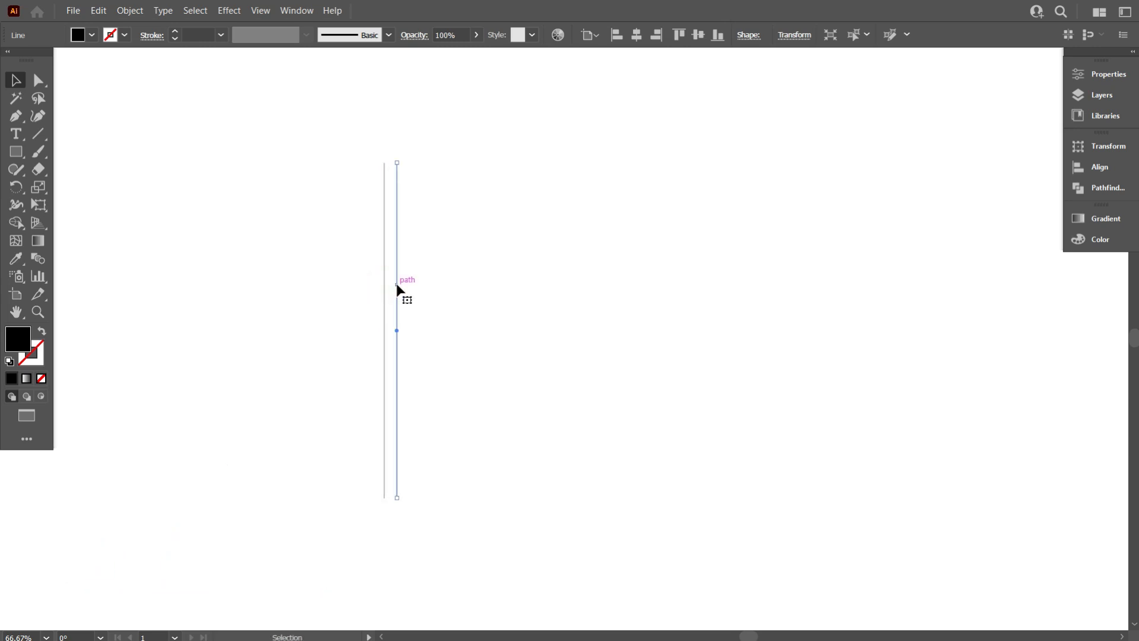
pyautogui.hotkey('ctrl', 'd')
pyautogui.hotkey('ctrl', 'd')
pyautogui.hotkey('ctrl', 'd')
pyautogui.hotkey('ctrl', 'd')
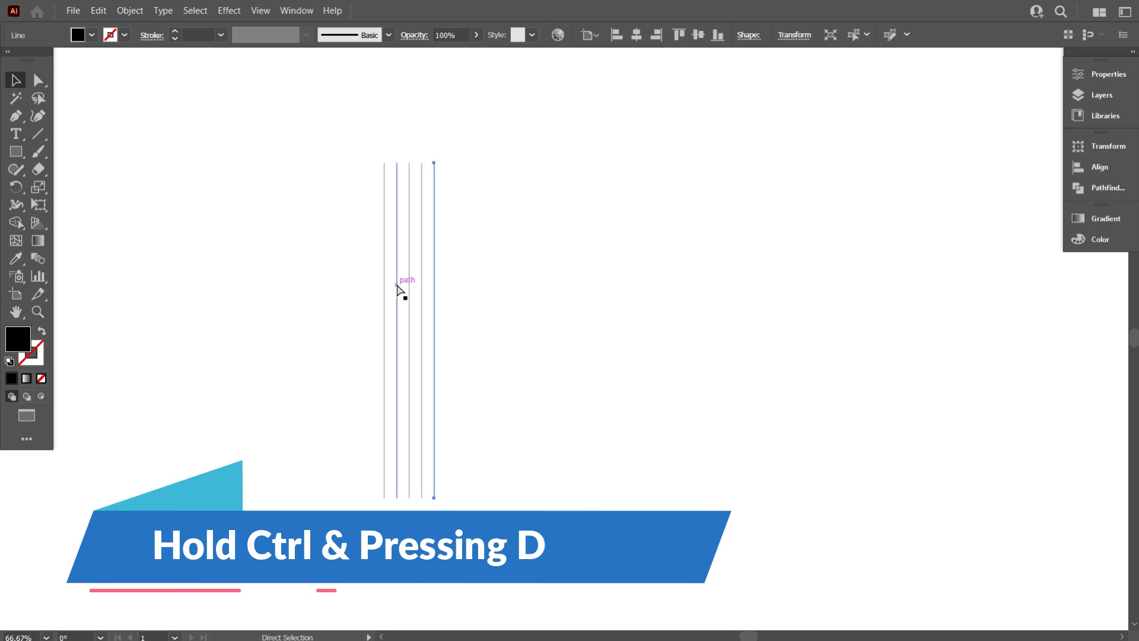
pyautogui.hotkey('ctrl', 'd')
pyautogui.hotkey('ctrl', 'd')
pyautogui.hotkey('ctrl', 'd')
pyautogui.hotkey('ctrl', 'd')
pyautogui.hotkey('ctrl', 'd')
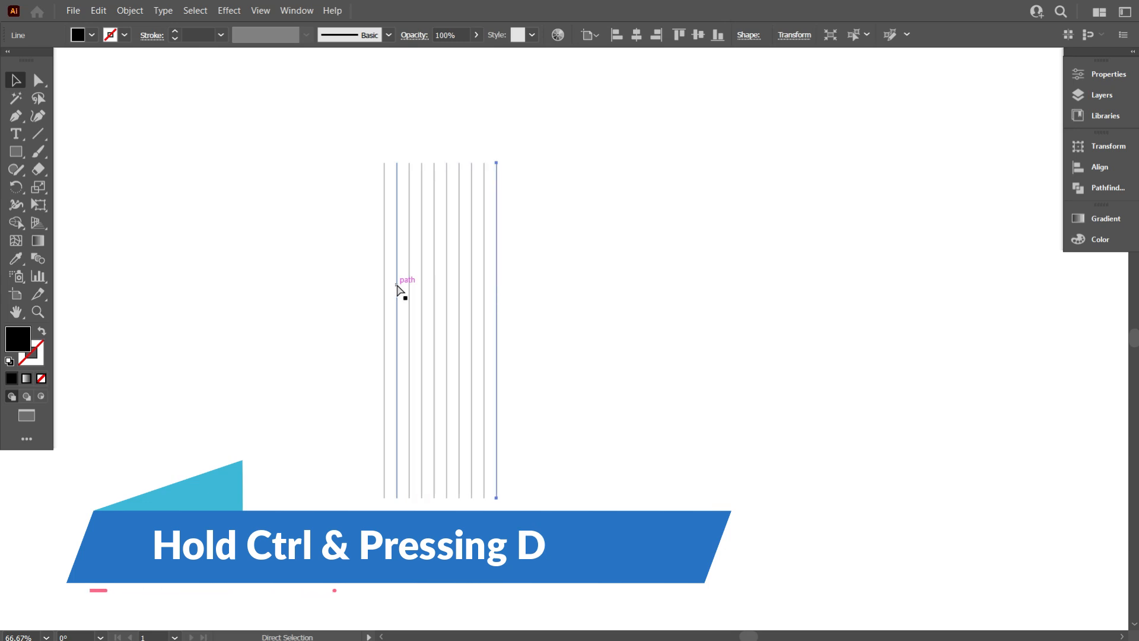
pyautogui.hotkey('ctrl', 'd')
pyautogui.hotkey('ctrl', 'd')
pyautogui.hotkey('ctrl', 'd')
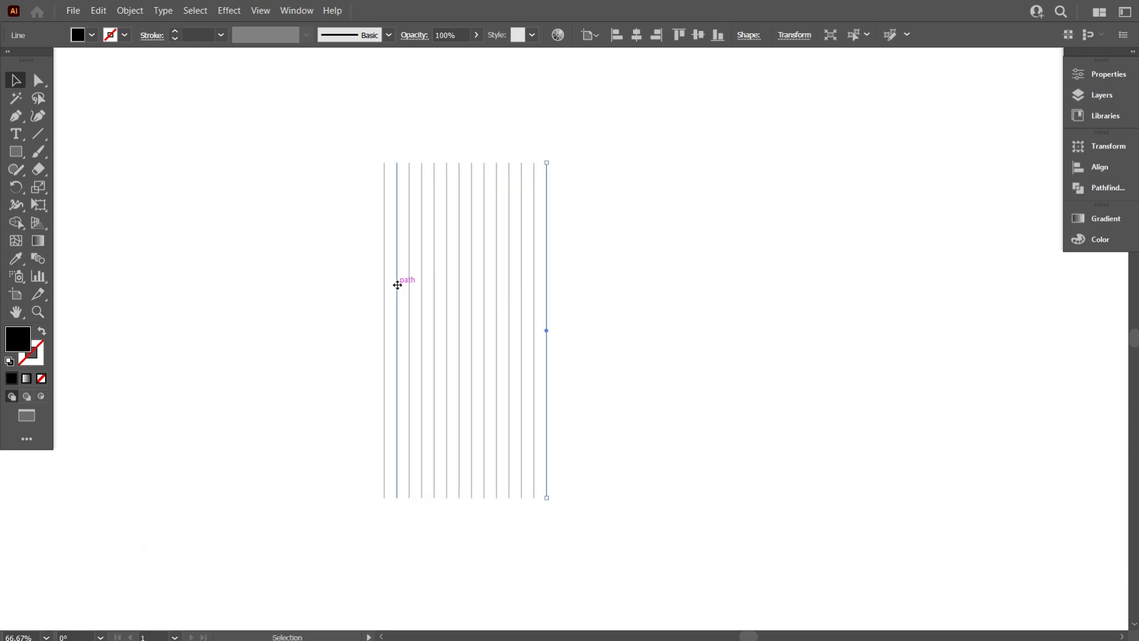
# - Select all the vertical lines and group them
pyautogui.click(312, 236)
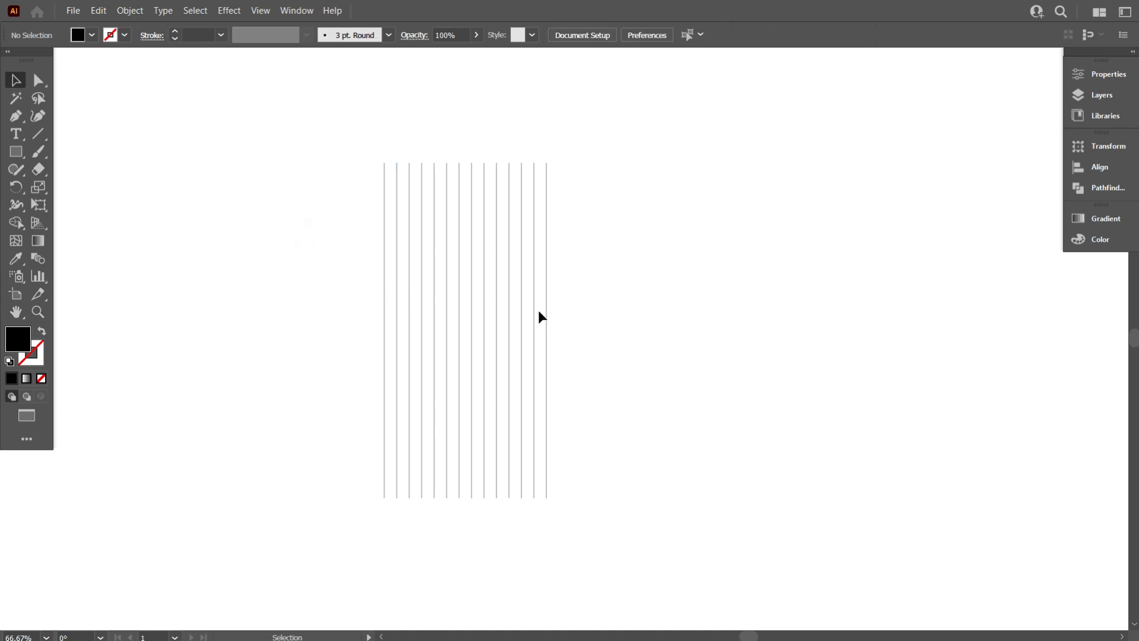
pyautogui.moveTo(702, 335); pyautogui.dragTo(270, 211)
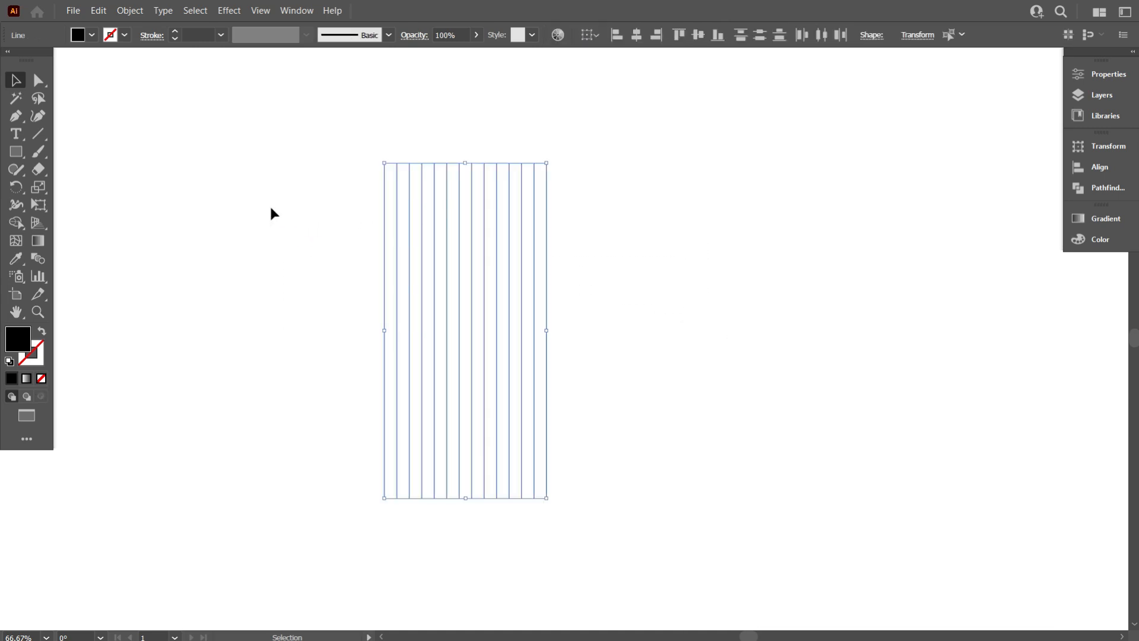
pyautogui.rightClick(586, 229)
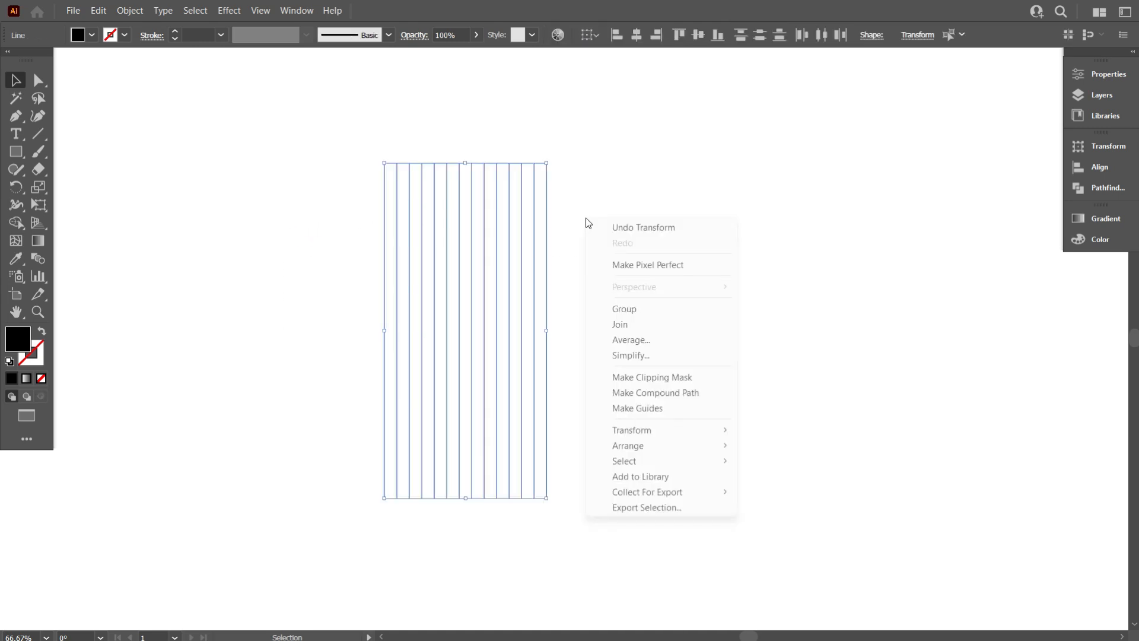
pyautogui.click(631, 306)
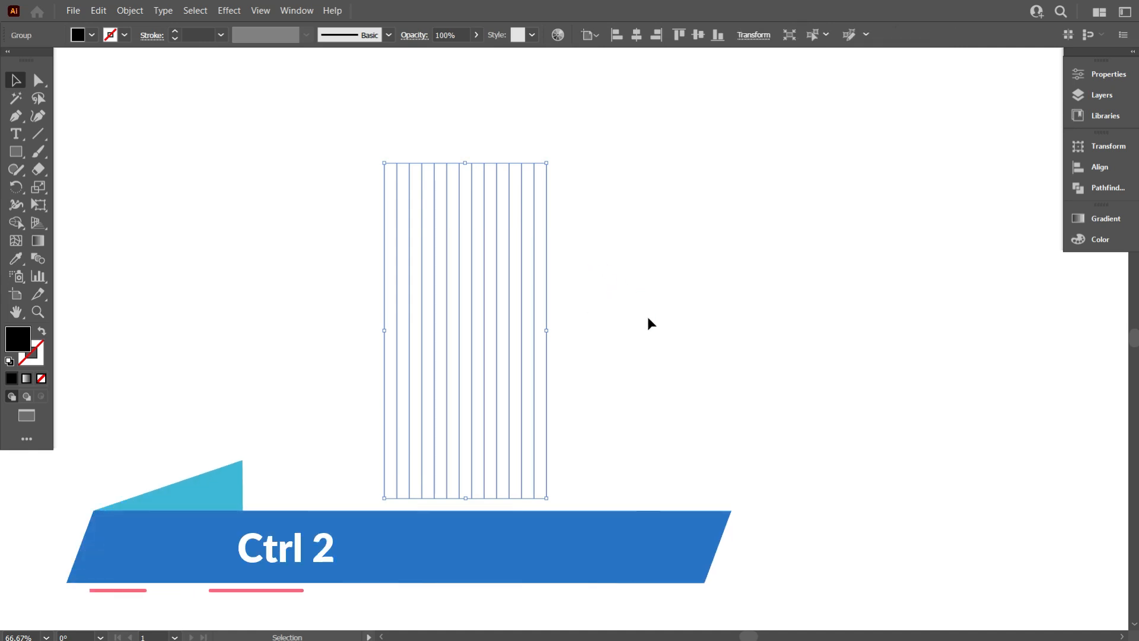
pyautogui.hotkey('ctrl', 'c')
pyautogui.hotkey('ctrl', 'f')
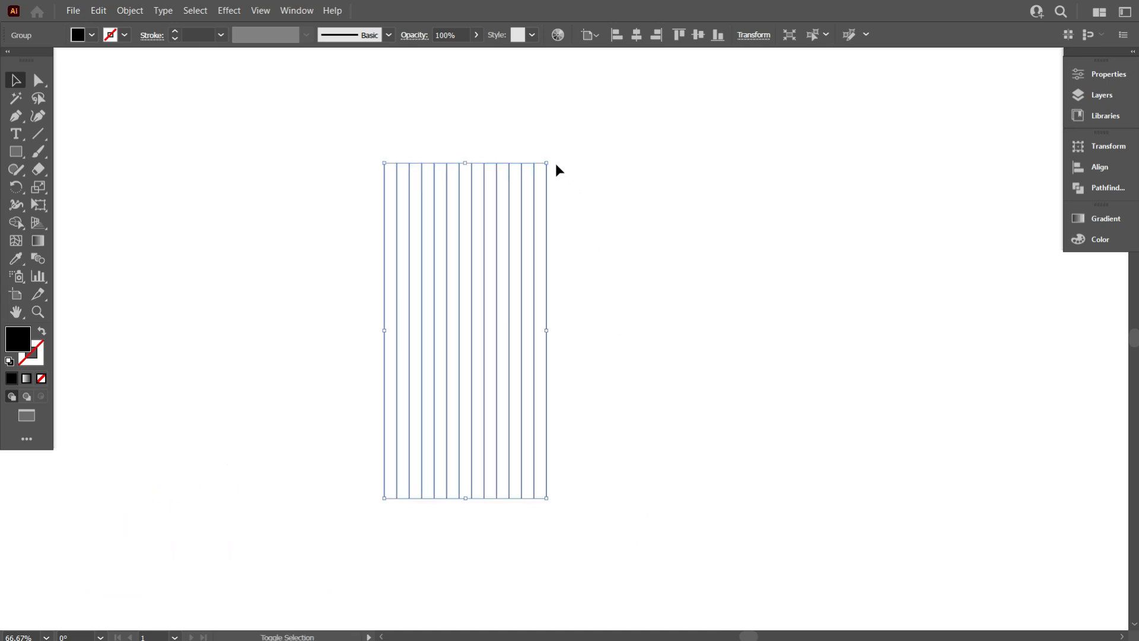
pyautogui.moveTo(551, 162); pyautogui.dragTo(643, 450)
pyautogui.click(643, 446)
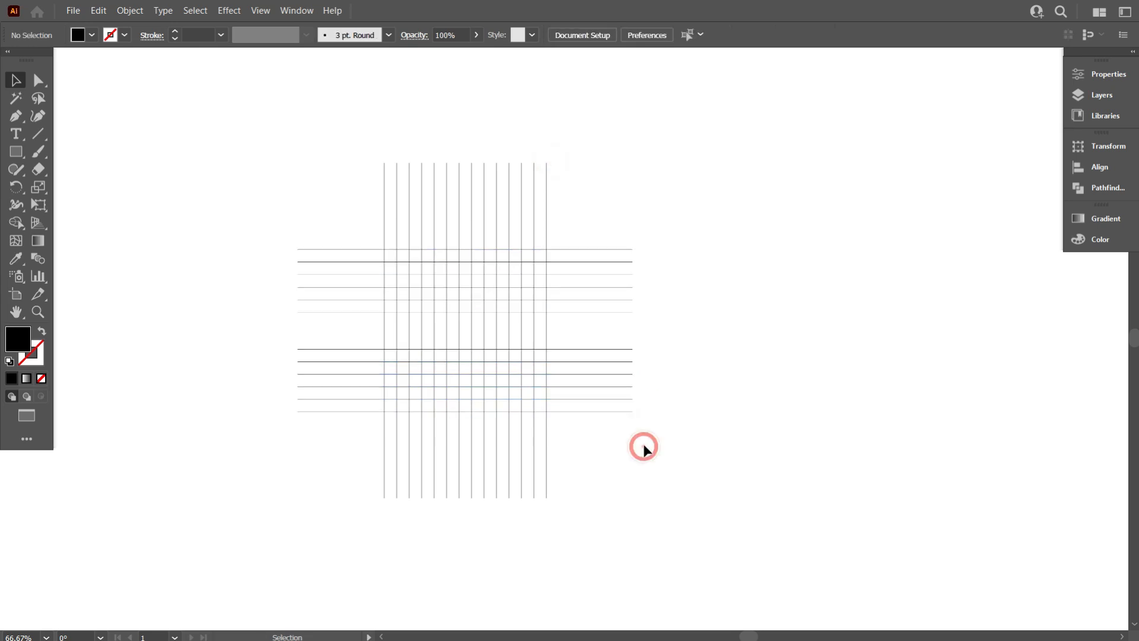
pyautogui.scroll(1, 386, 385)
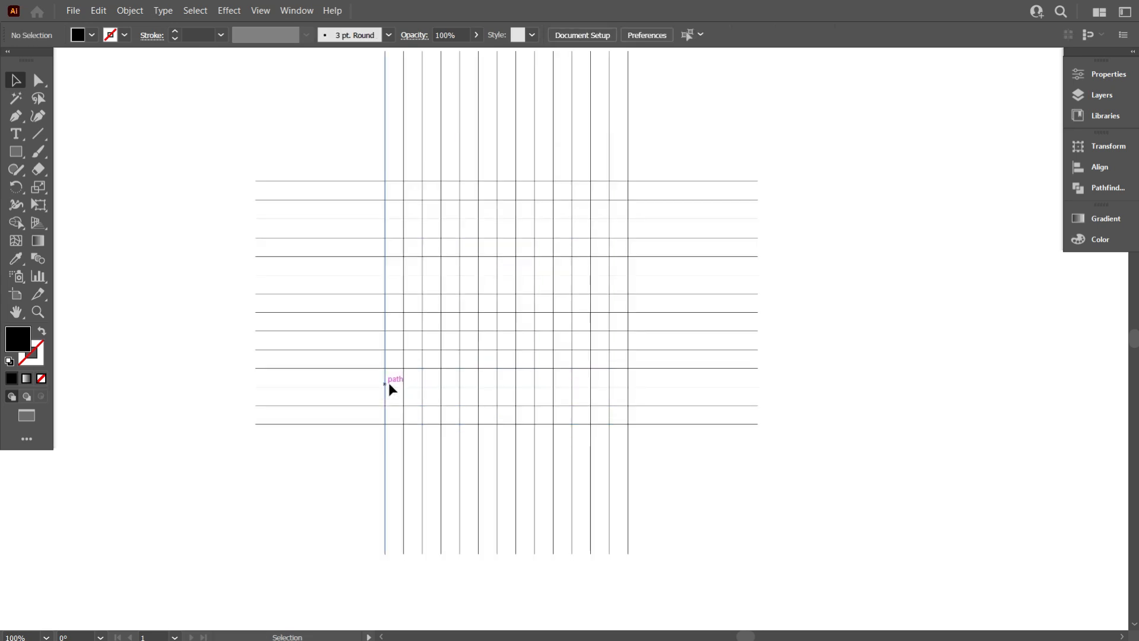
pyautogui.hotkey('ctrl', 'z')
pyautogui.hotkey('ctrl', 'z')
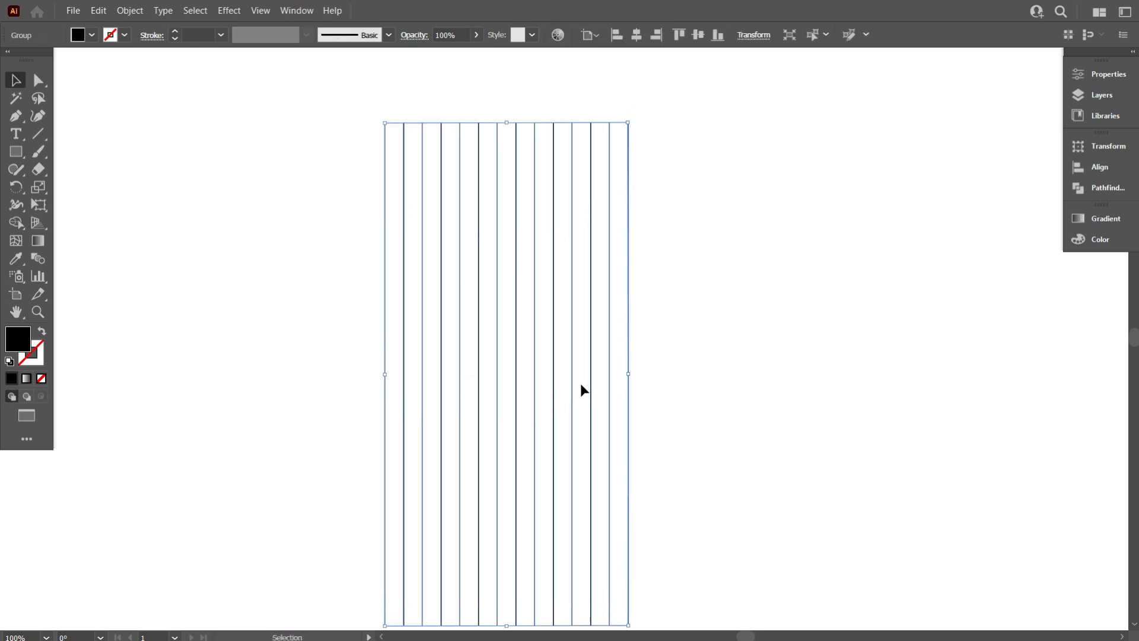
# - Swap the group's fill and stroke so the lines have a black stroke and no fill
pyautogui.click(42, 331)
pyautogui.scroll(-1, 480, 315)
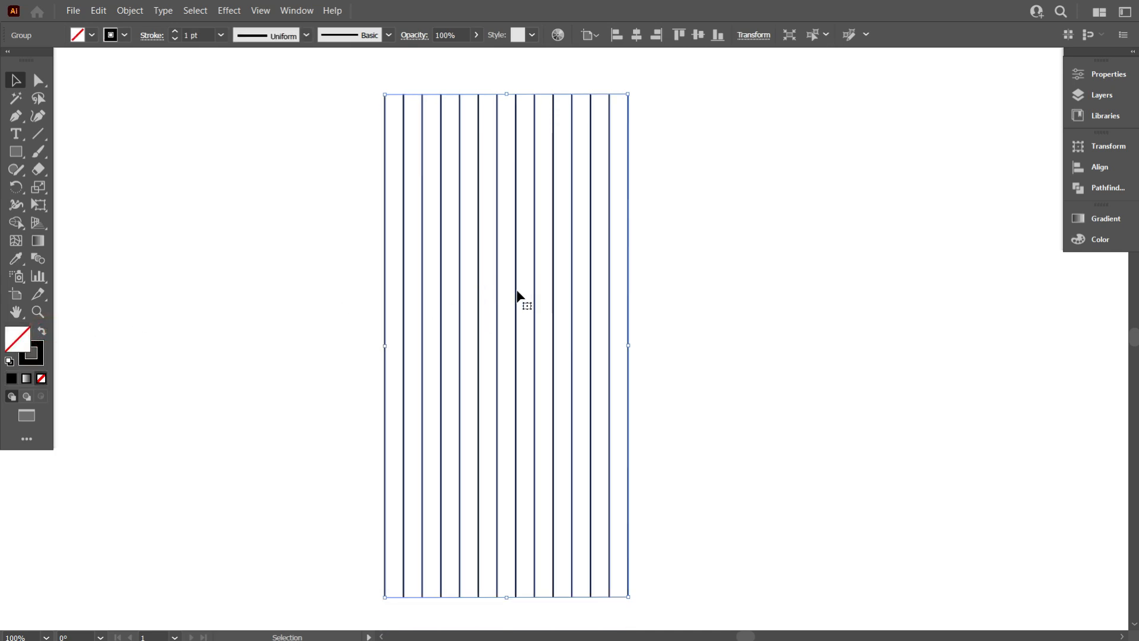
# - Copy the line group, paste it in place, and rotate the copy 90° into horizontal lines
pyautogui.click(99, 13)
pyautogui.click(133, 80)
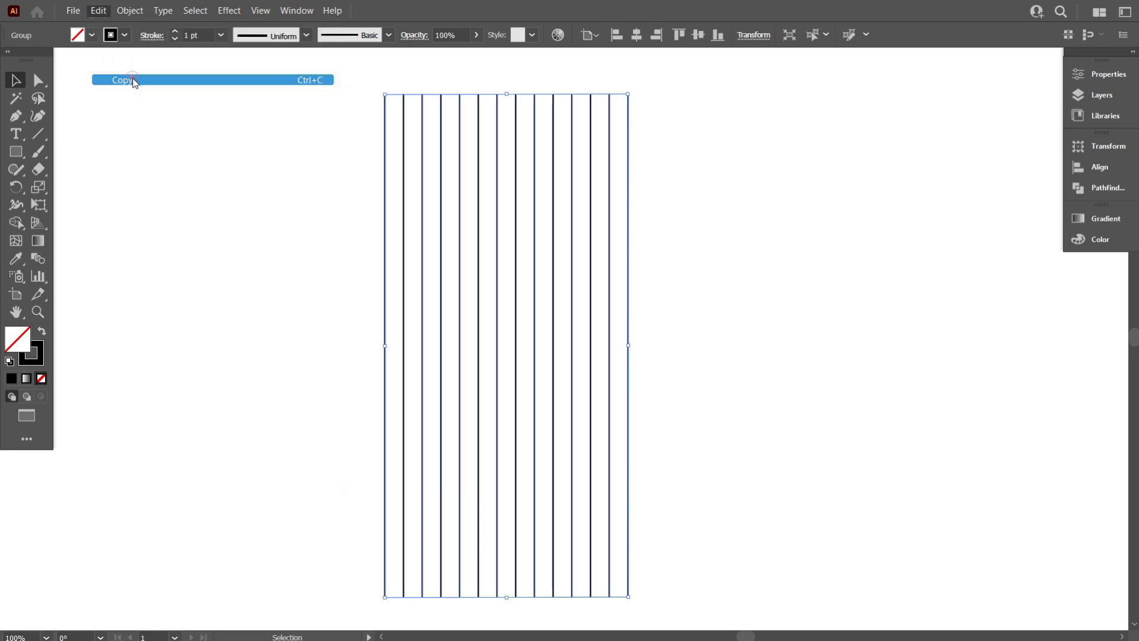
pyautogui.click(98, 12)
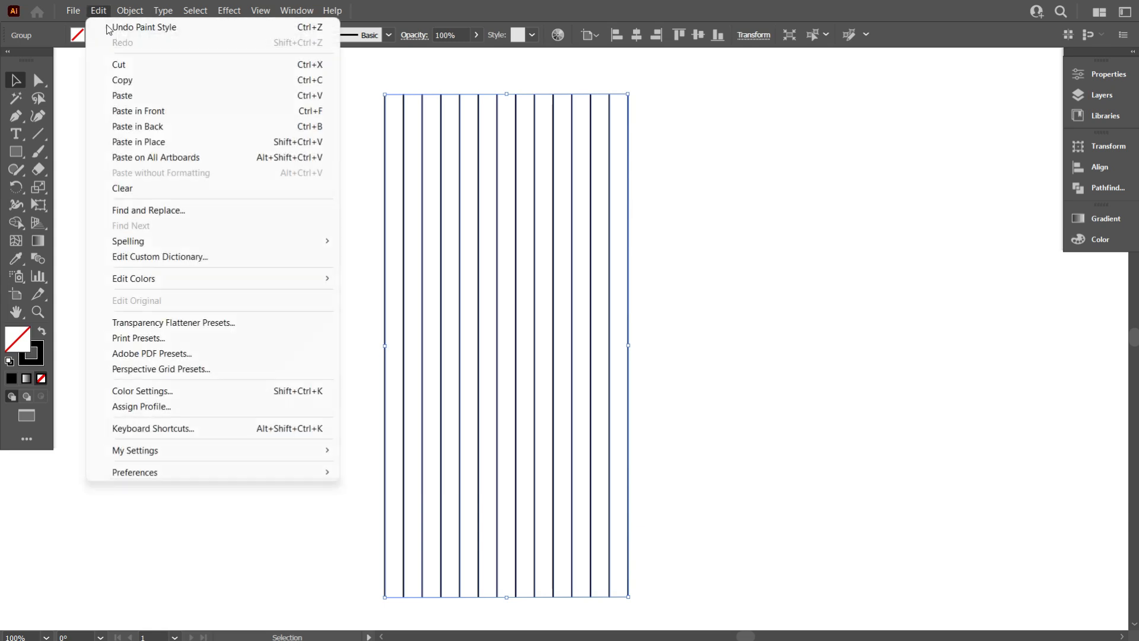
pyautogui.click(151, 141)
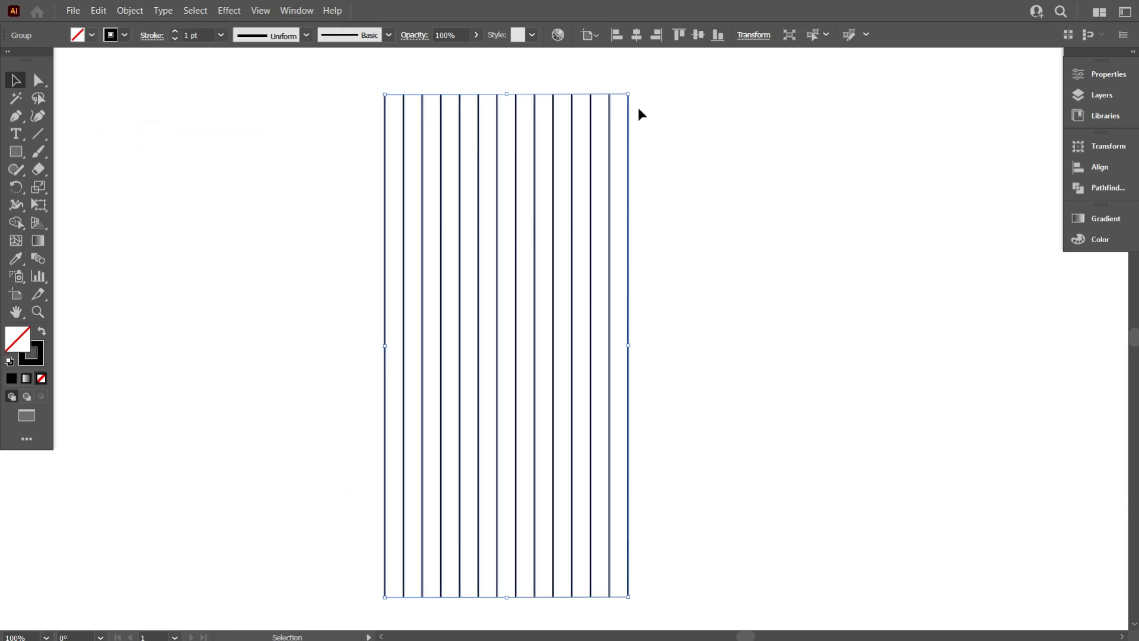
pyautogui.moveTo(633, 95); pyautogui.dragTo(847, 418)
pyautogui.click(884, 415)
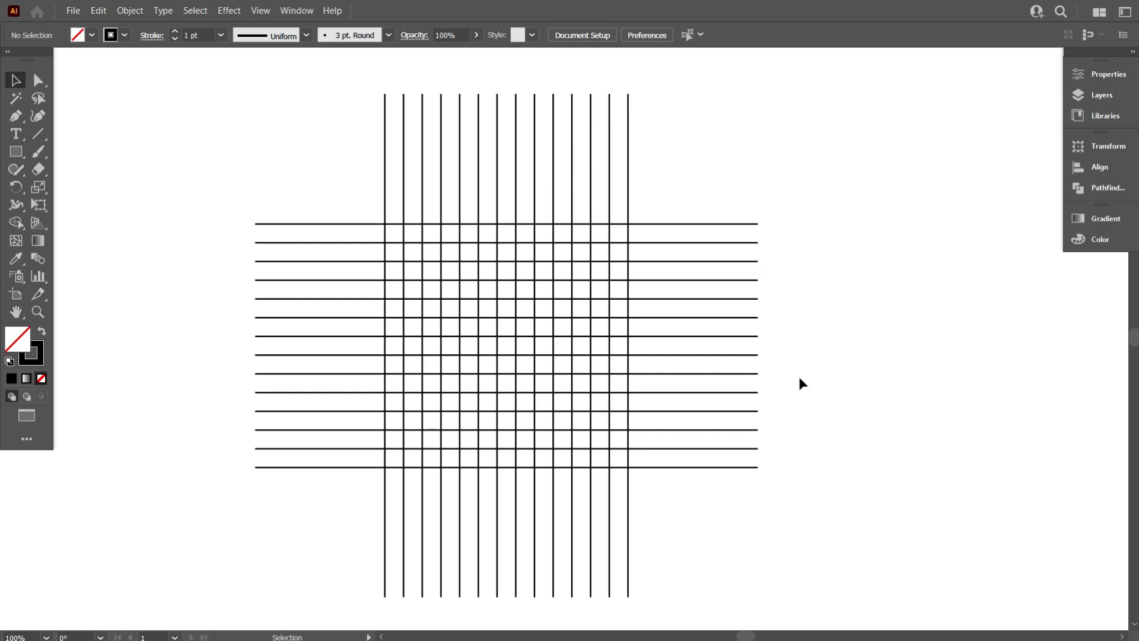
# - Copy the horizontal line group, paste it in place, and rotate the copy to a 225° diagonal
pyautogui.moveTo(740, 176); pyautogui.dragTo(810, 330)
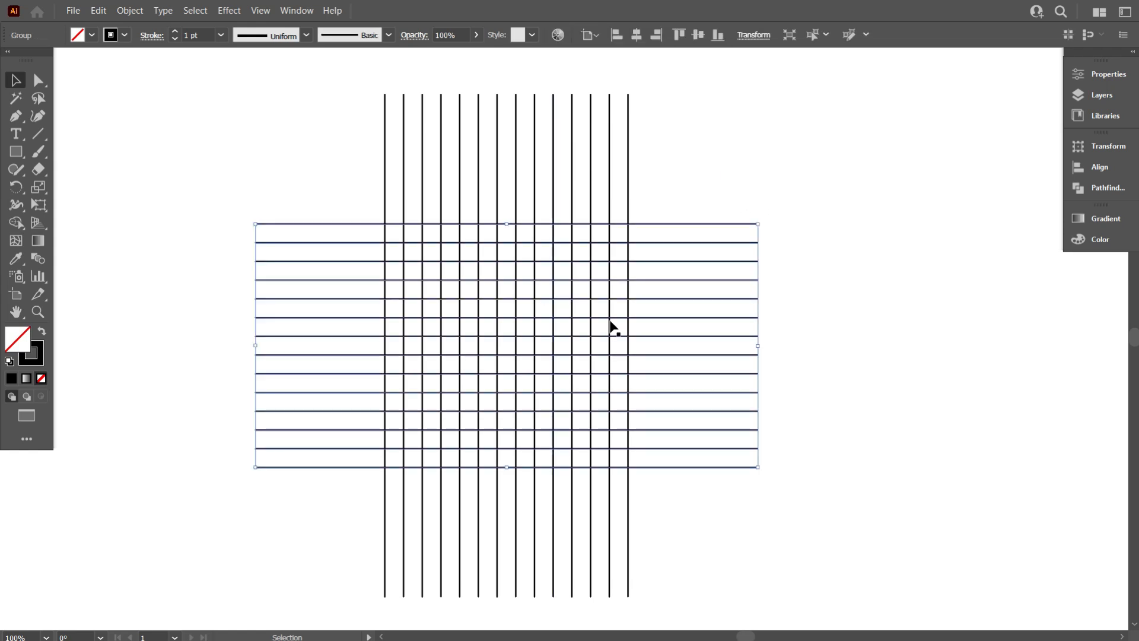
pyautogui.click(99, 11)
pyautogui.click(127, 80)
pyautogui.click(102, 12)
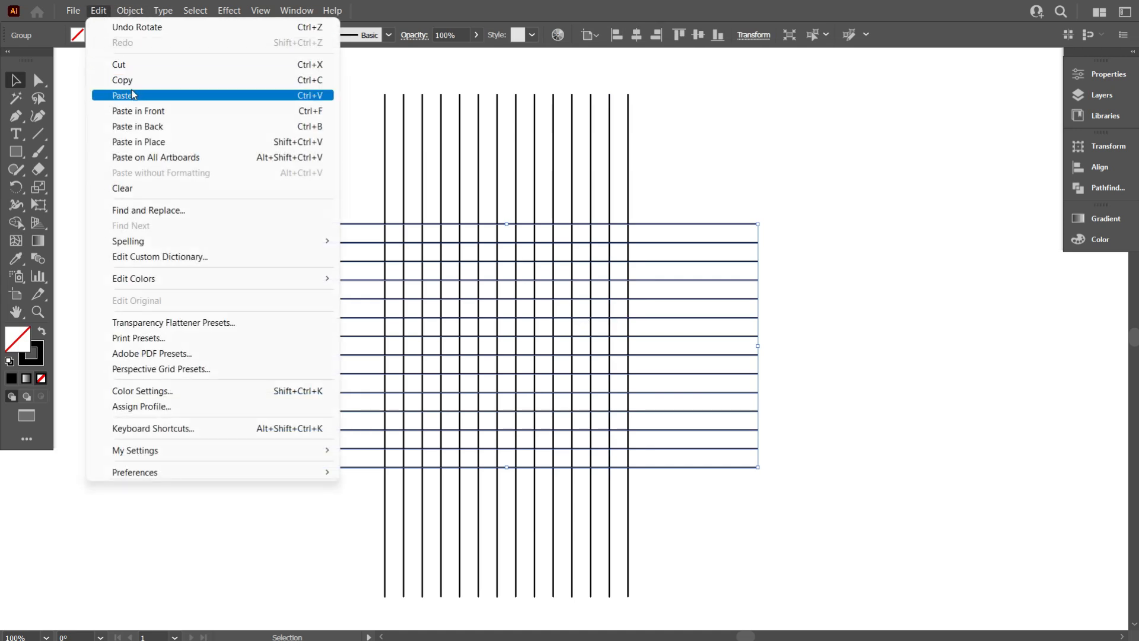
pyautogui.click(153, 145)
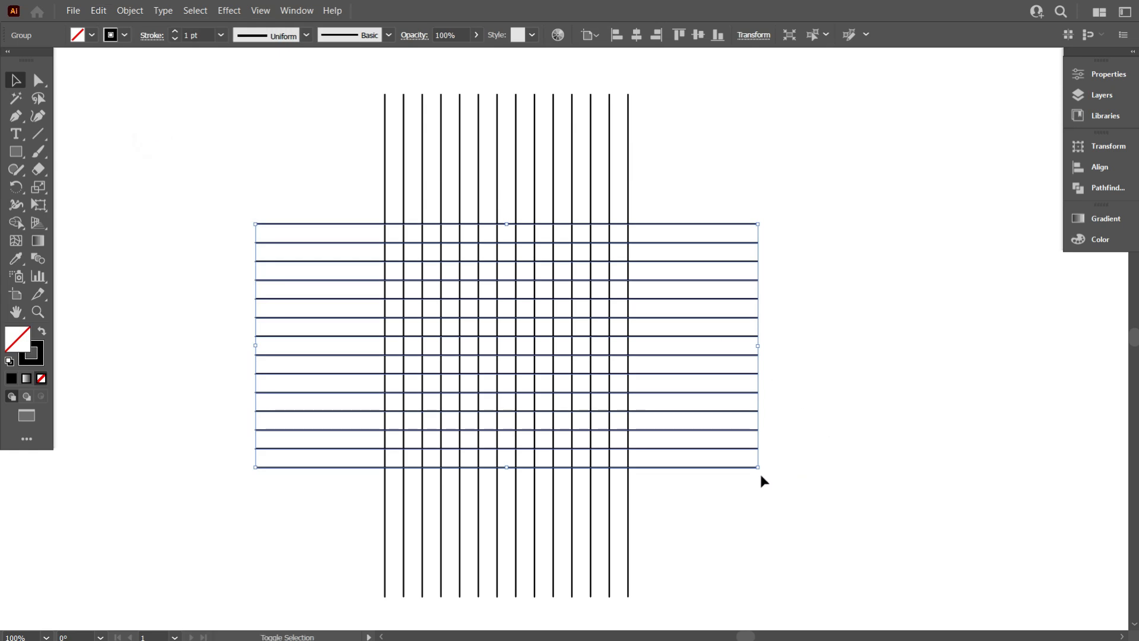
pyautogui.moveTo(761, 472); pyautogui.dragTo(786, 339)
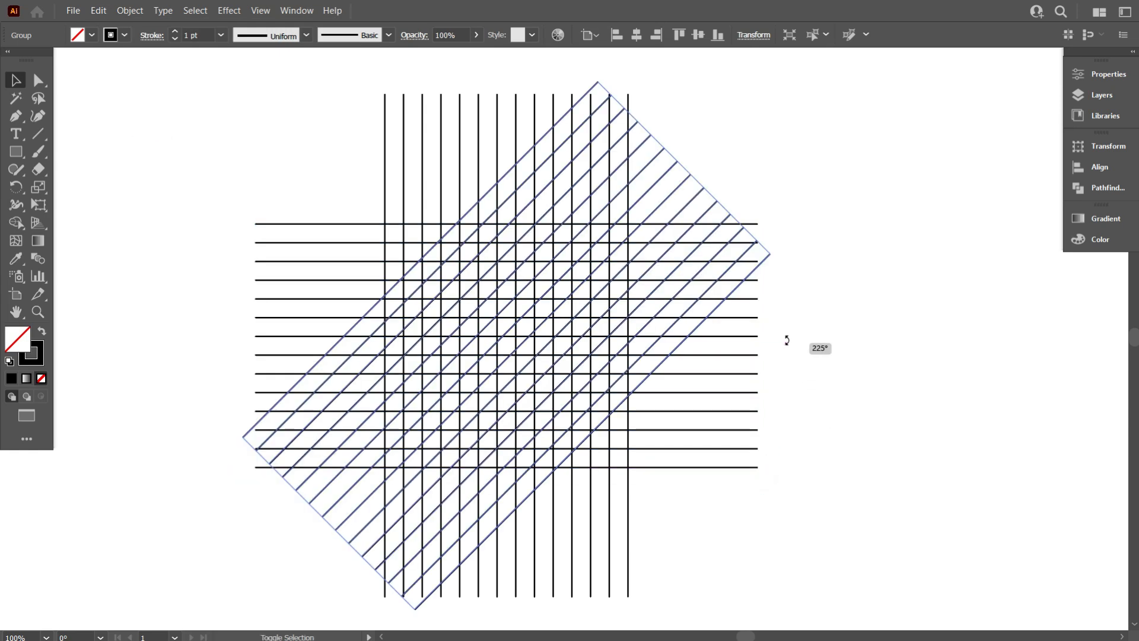
# - Reflect a copy of the diagonal lines across the vertical axis to create the opposing diagonals
pyautogui.rightClick(795, 259)
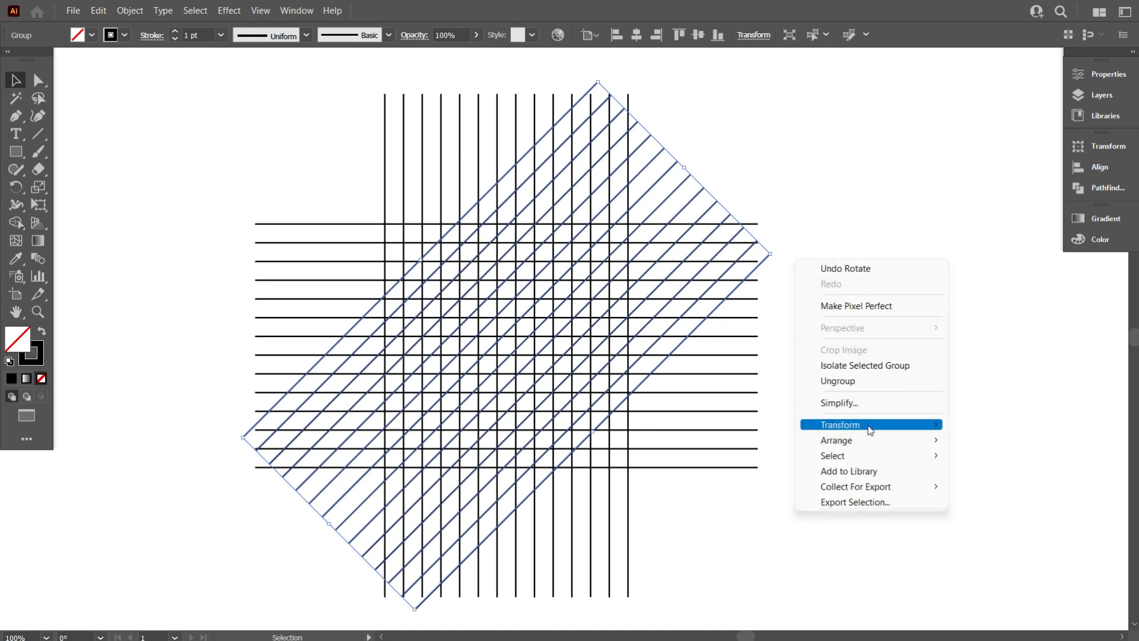
pyautogui.moveTo(869, 431)
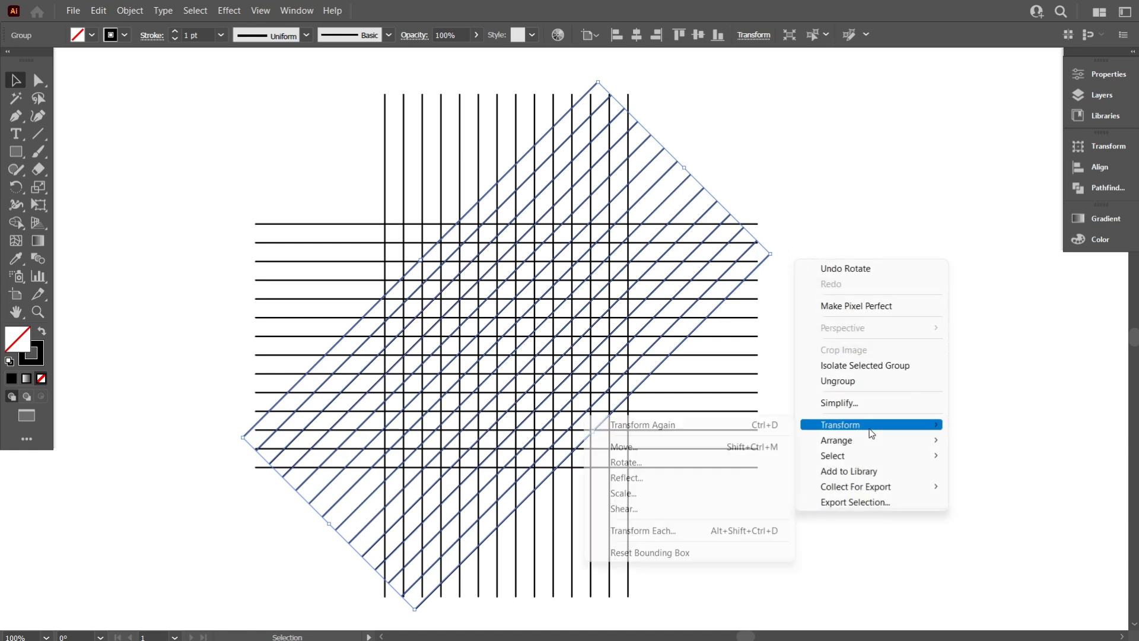
pyautogui.click(694, 481)
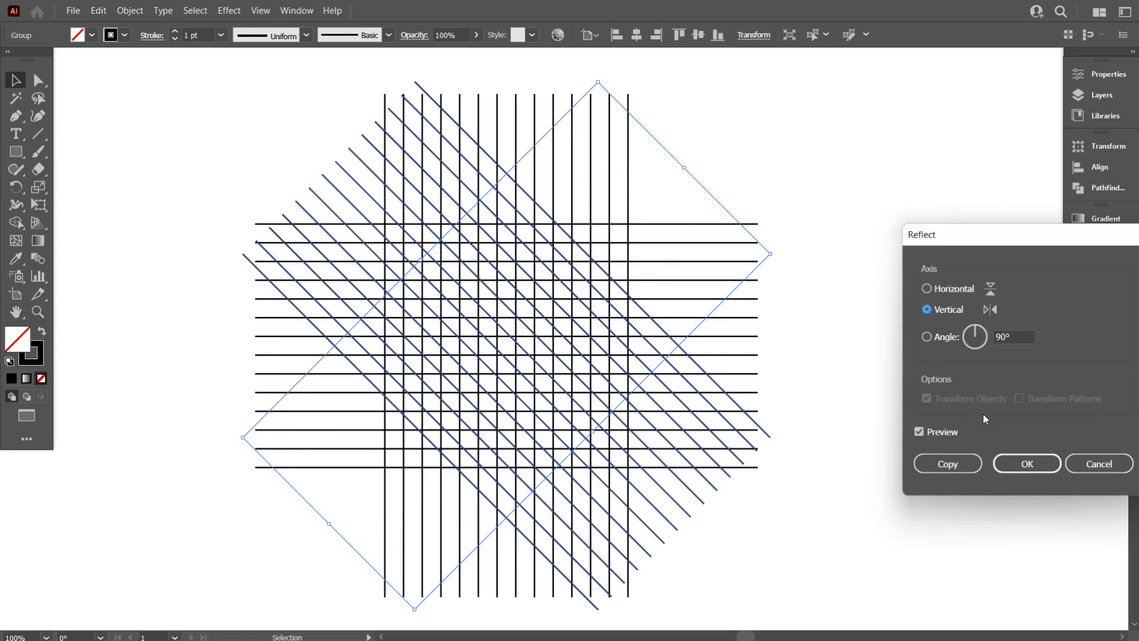
pyautogui.click(957, 465)
pyautogui.scroll(1, 865, 427)
pyautogui.click(864, 410)
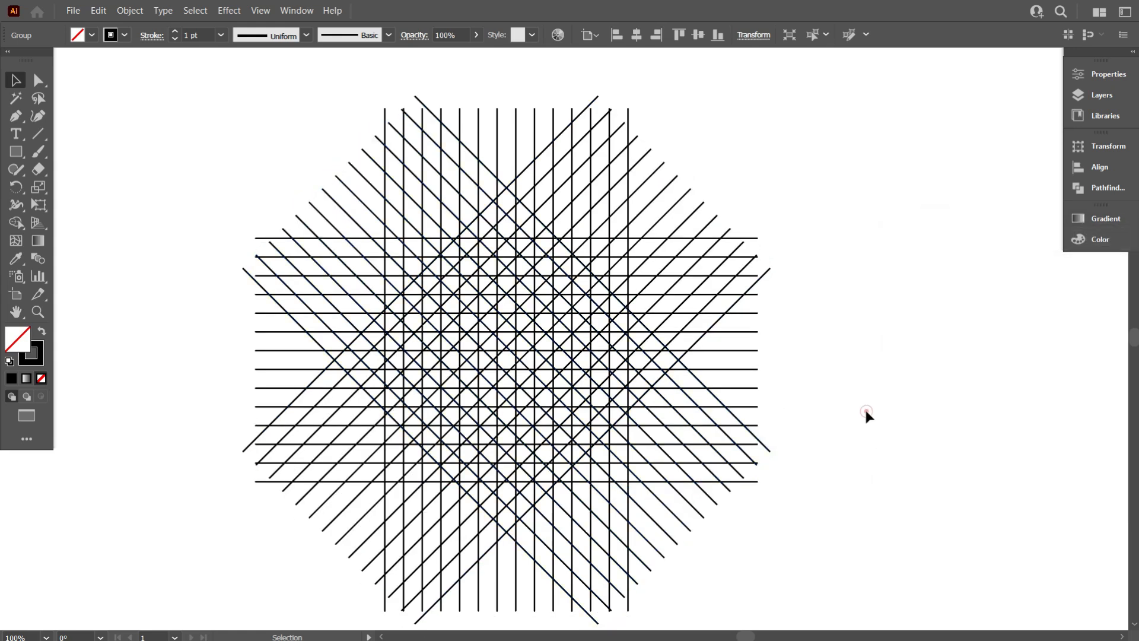
# - Select all the line groups, switch to the Shape Builder tool, and set the fill colour to black
pyautogui.scroll(-1, 840, 402)
pyautogui.keyDown('alt'); pyautogui.scroll(-1, 837, 401); pyautogui.keyUp('alt')
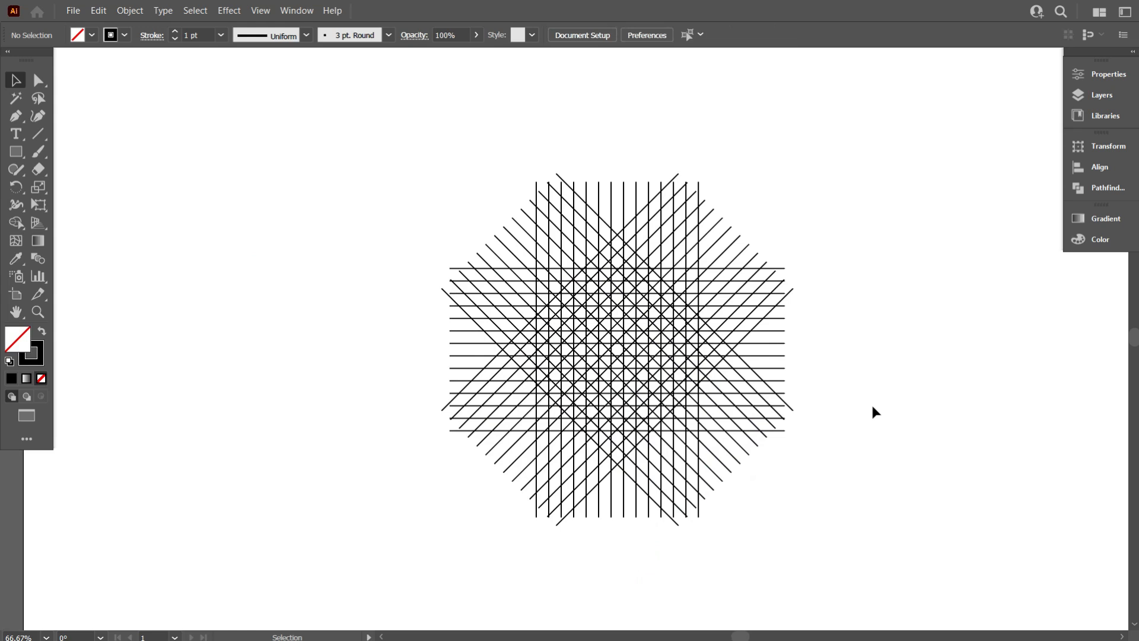
pyautogui.keyDown('alt'); pyautogui.scroll(1, 871, 408); pyautogui.keyUp('alt')
pyautogui.scroll(1, 870, 408)
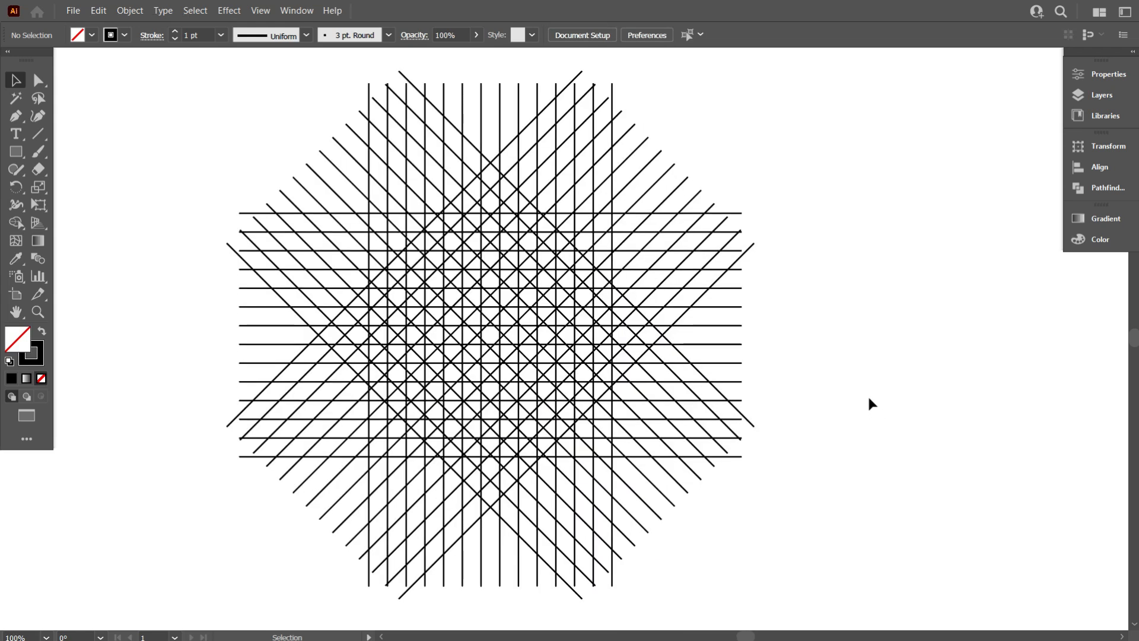
pyautogui.moveTo(449, 268); pyautogui.dragTo(883, 569)
pyautogui.moveTo(789, 469); pyautogui.dragTo(854, 470)
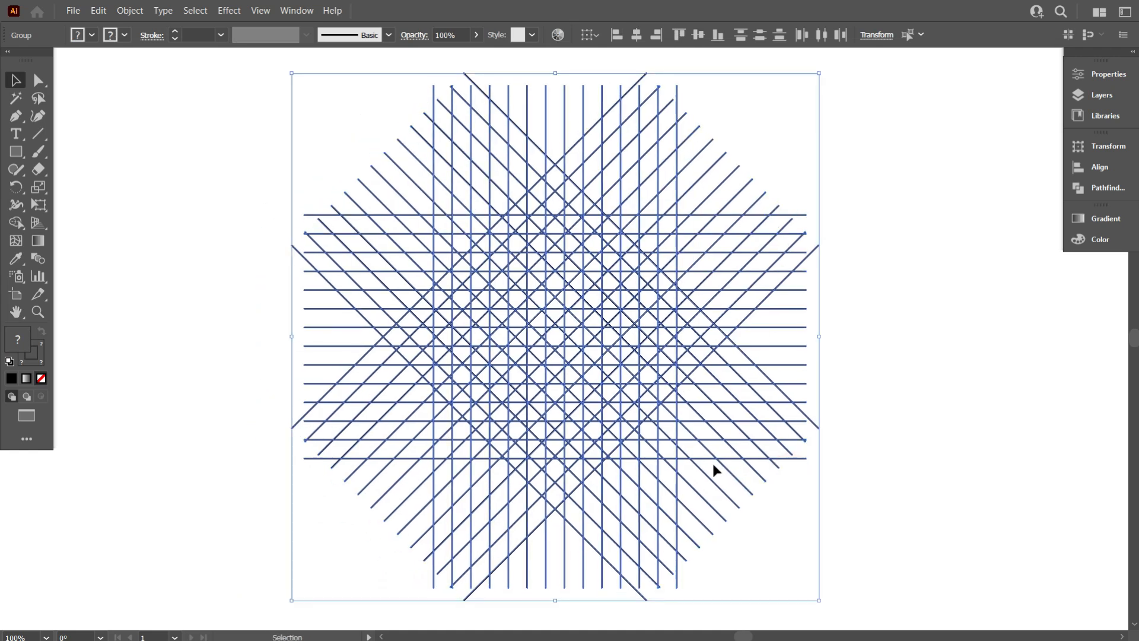
pyautogui.keyDown('alt'); pyautogui.scroll(1, 623, 442); pyautogui.keyUp('alt')
pyautogui.scroll(1, 542, 433)
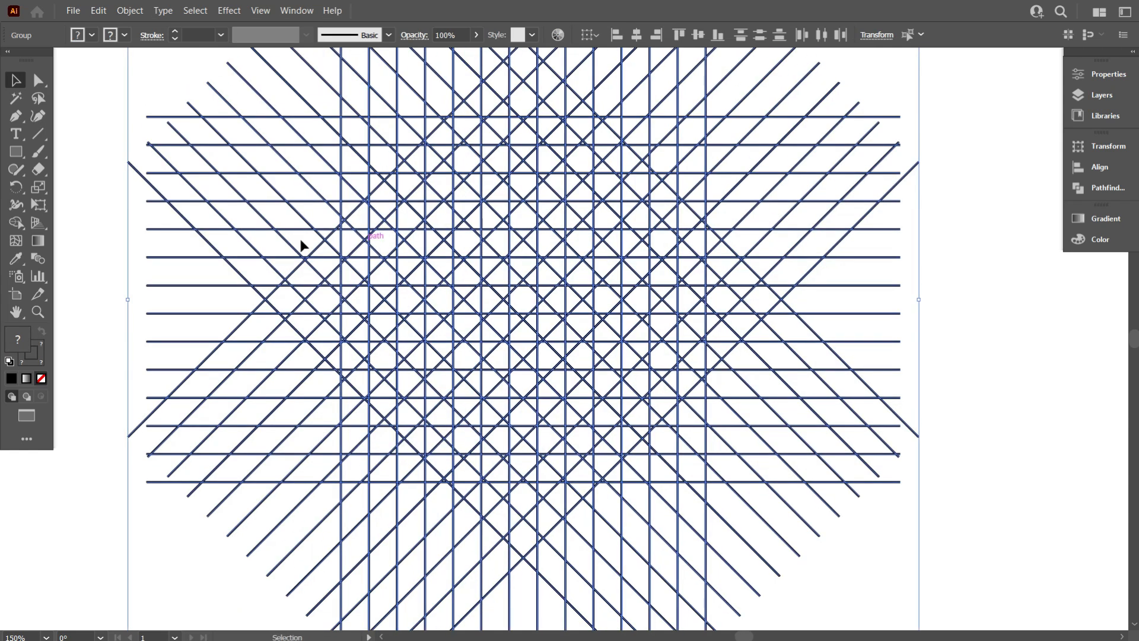
pyautogui.click(16, 223)
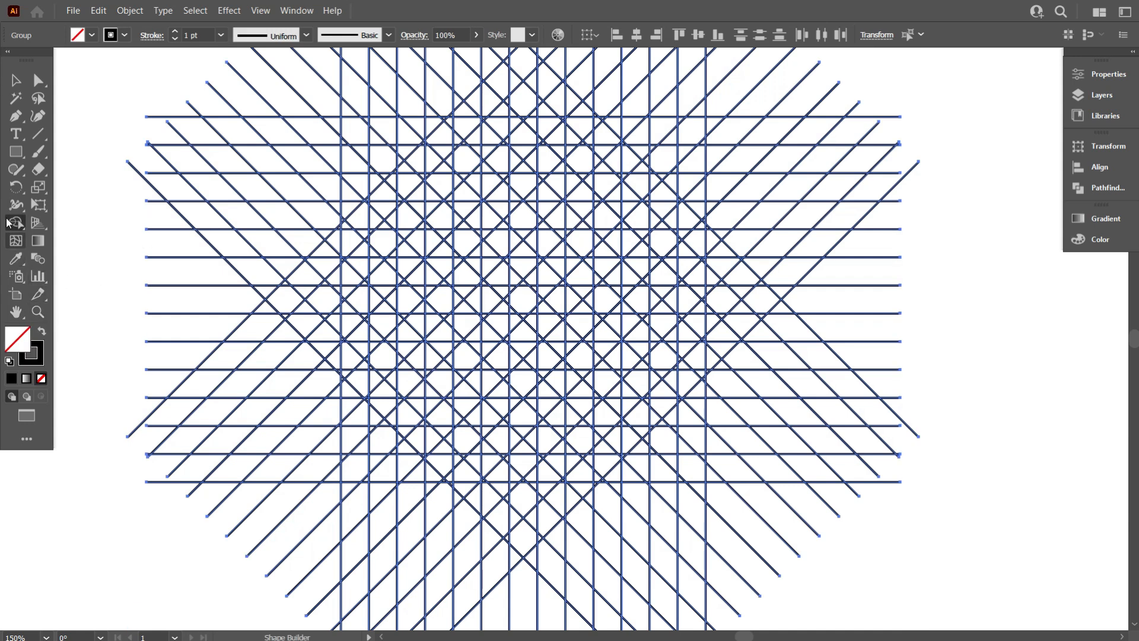
pyautogui.click(92, 37)
pyautogui.click(41, 61)
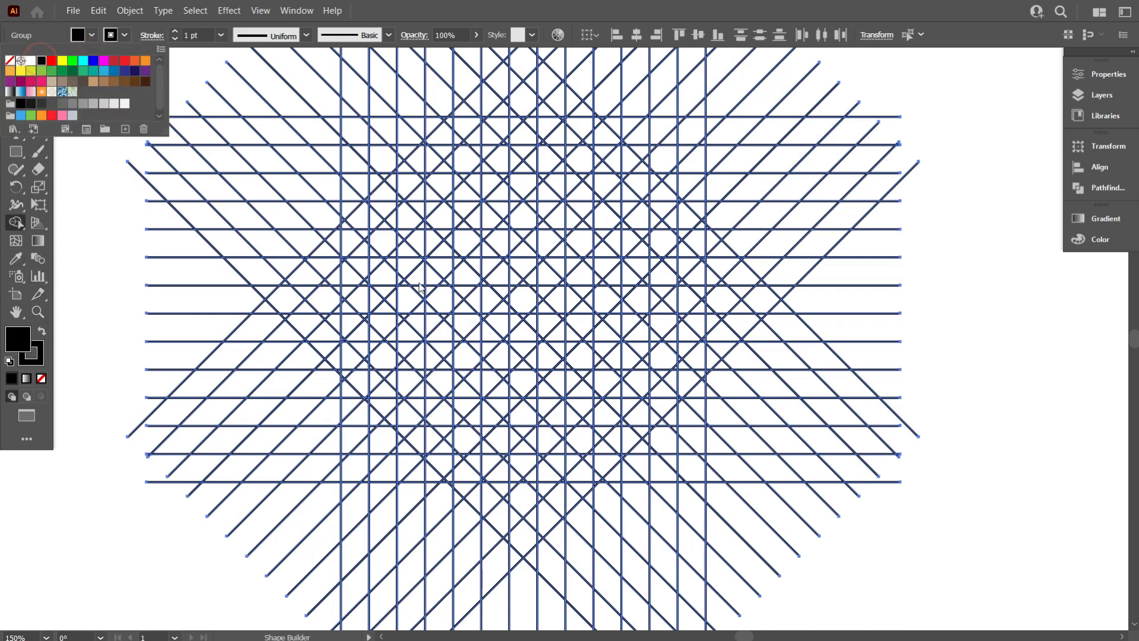
pyautogui.click(479, 235)
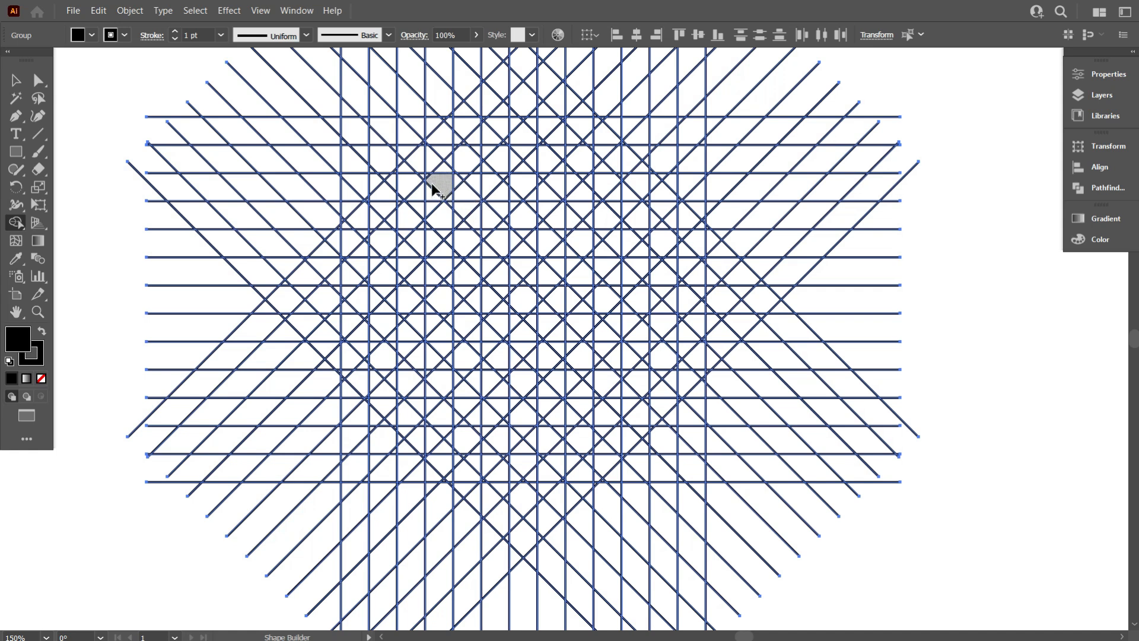
pyautogui.moveTo(444, 252); pyautogui.dragTo(523, 329)
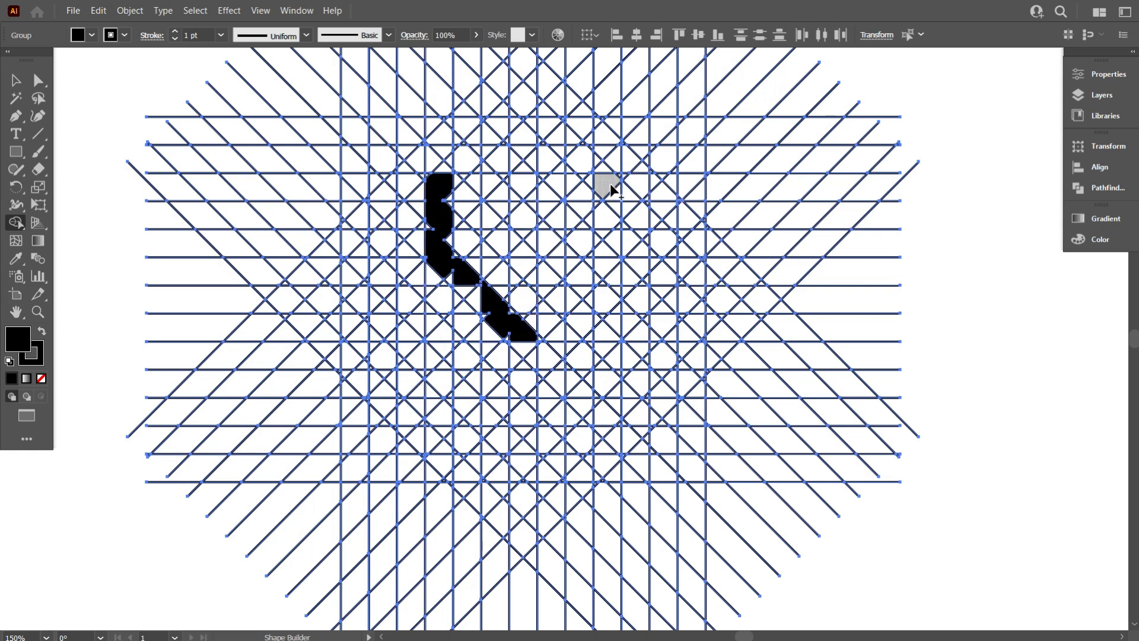
pyautogui.moveTo(607, 183); pyautogui.dragTo(605, 223)
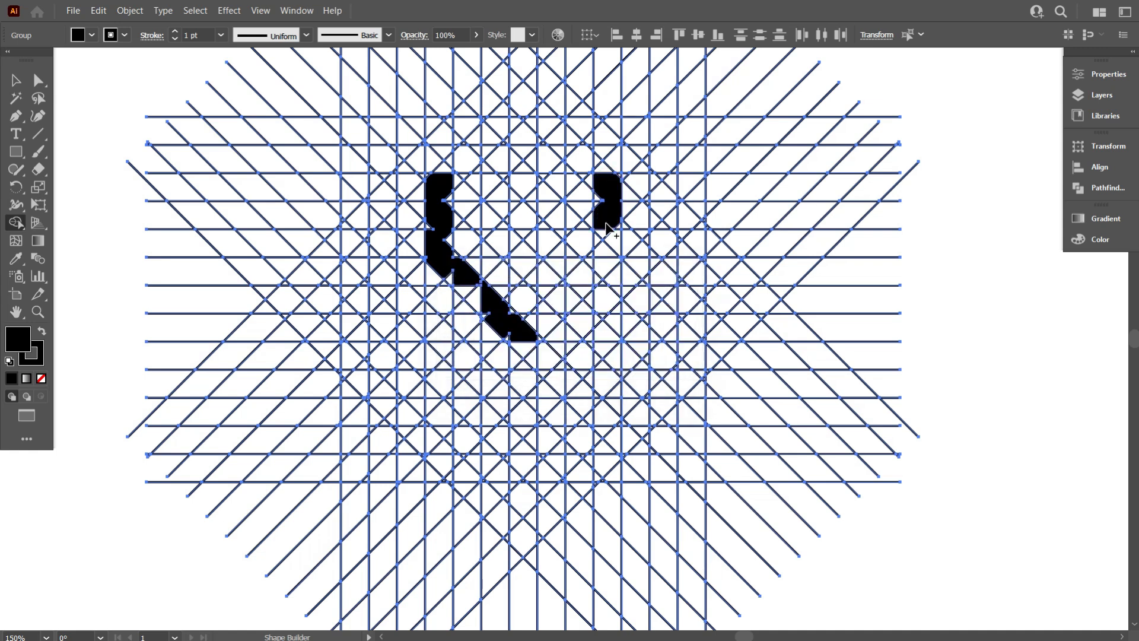
pyautogui.hotkey('ctrl', 'z')
pyautogui.hotkey('ctrl', 'z')
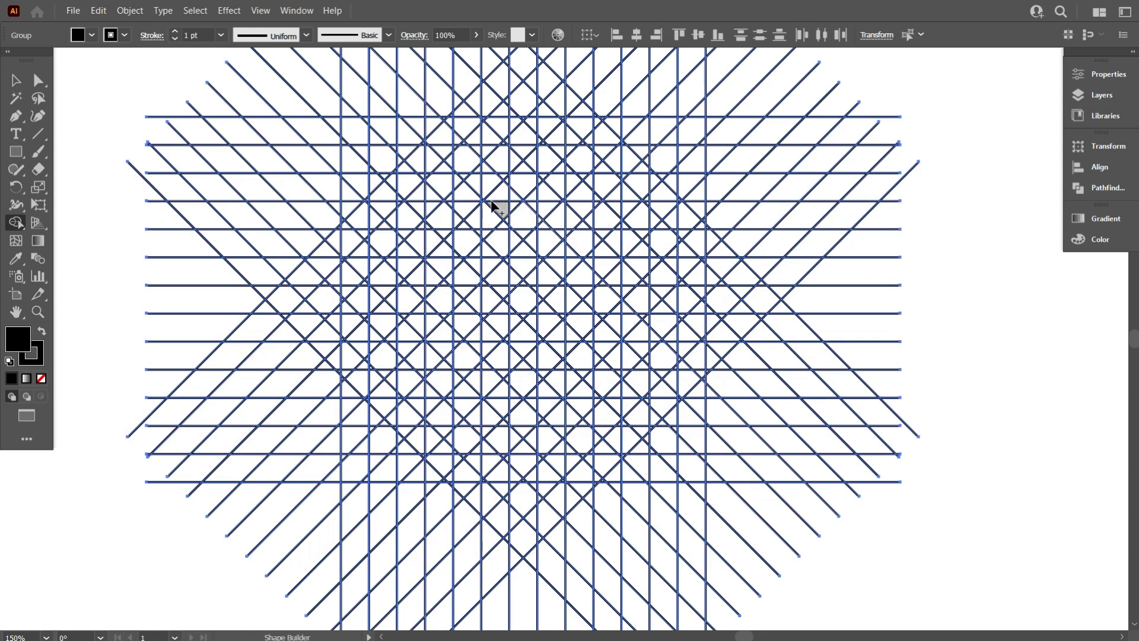
# - Fill diagonal grid cells with the Shape Builder to form an X shape with four angled, notched arms
pyautogui.moveTo(471, 191)
pyautogui.mouseDown()
pyautogui.moveTo(471, 235)
pyautogui.moveTo(526, 300)
pyautogui.moveTo(572, 199)
pyautogui.moveTo(524, 296)
pyautogui.moveTo(551, 329)
pyautogui.moveTo(558, 255)
pyautogui.mouseUp()
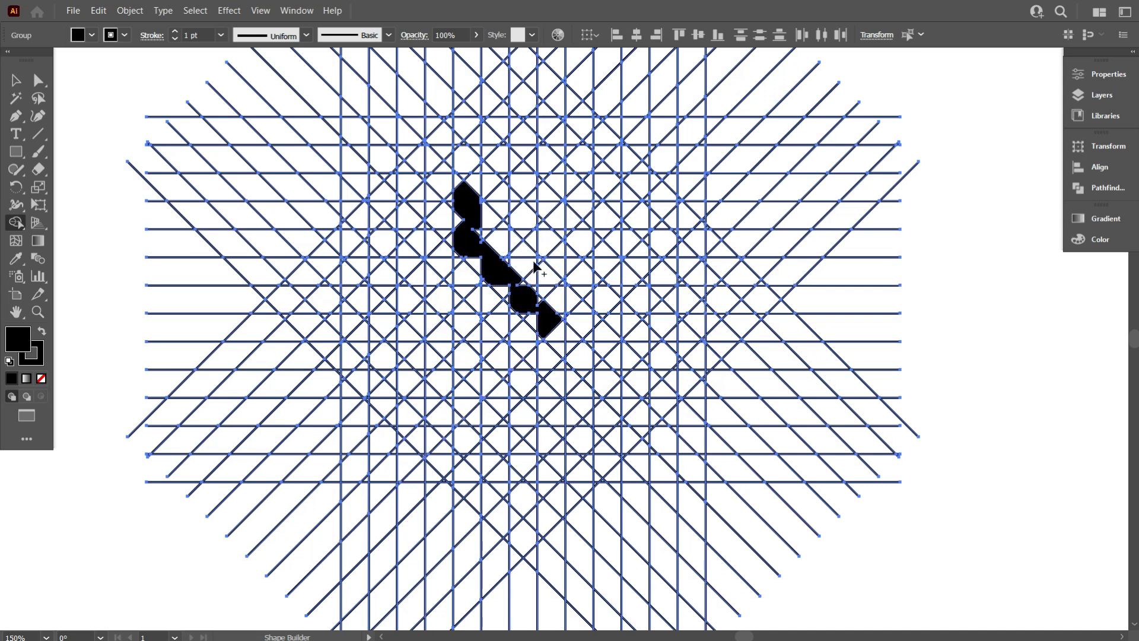
pyautogui.moveTo(577, 186)
pyautogui.mouseDown()
pyautogui.moveTo(580, 224)
pyautogui.moveTo(561, 262)
pyautogui.moveTo(481, 338)
pyautogui.mouseUp()
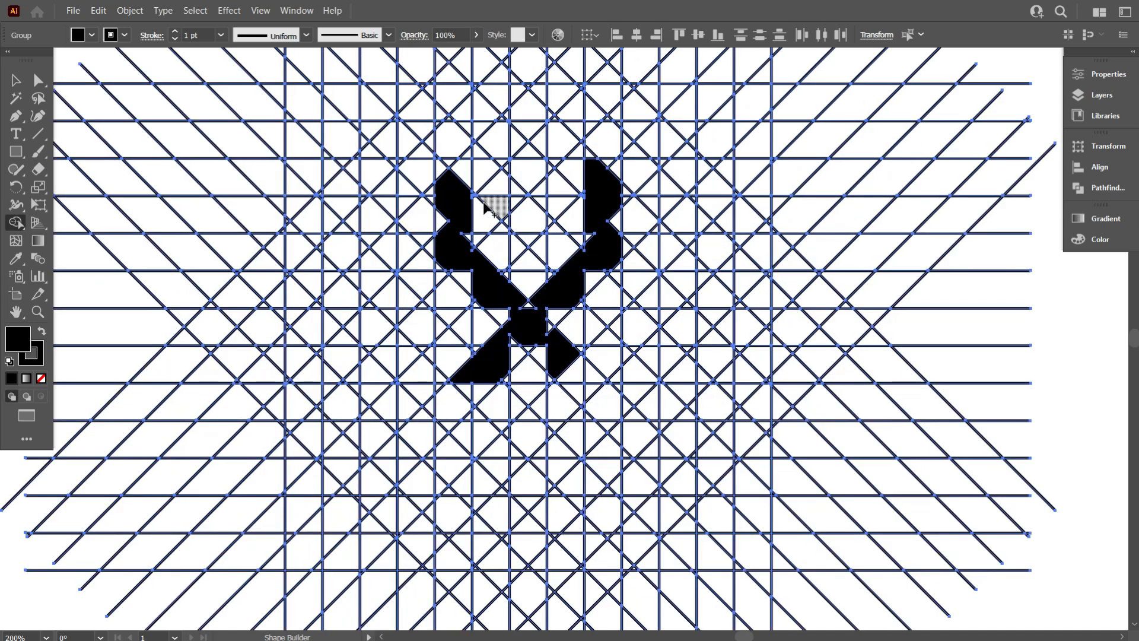
pyautogui.scroll(1, 516, 202)
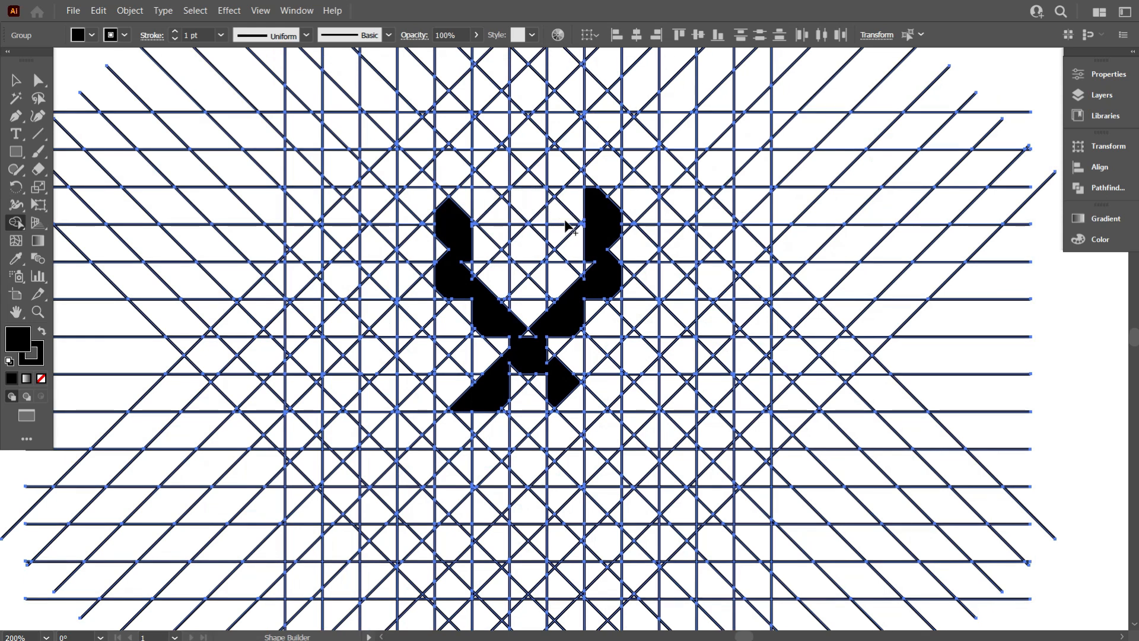
pyautogui.scroll(-1, 572, 237)
pyautogui.moveTo(556, 323); pyautogui.dragTo(608, 380)
pyautogui.moveTo(474, 351)
pyautogui.mouseDown()
pyautogui.moveTo(454, 377)
pyautogui.moveTo(454, 418)
pyautogui.moveTo(520, 403)
pyautogui.mouseUp()
pyautogui.scroll(-1, 477, 394)
pyautogui.moveTo(599, 344); pyautogui.dragTo(595, 411)
pyautogui.scroll(1, 565, 289)
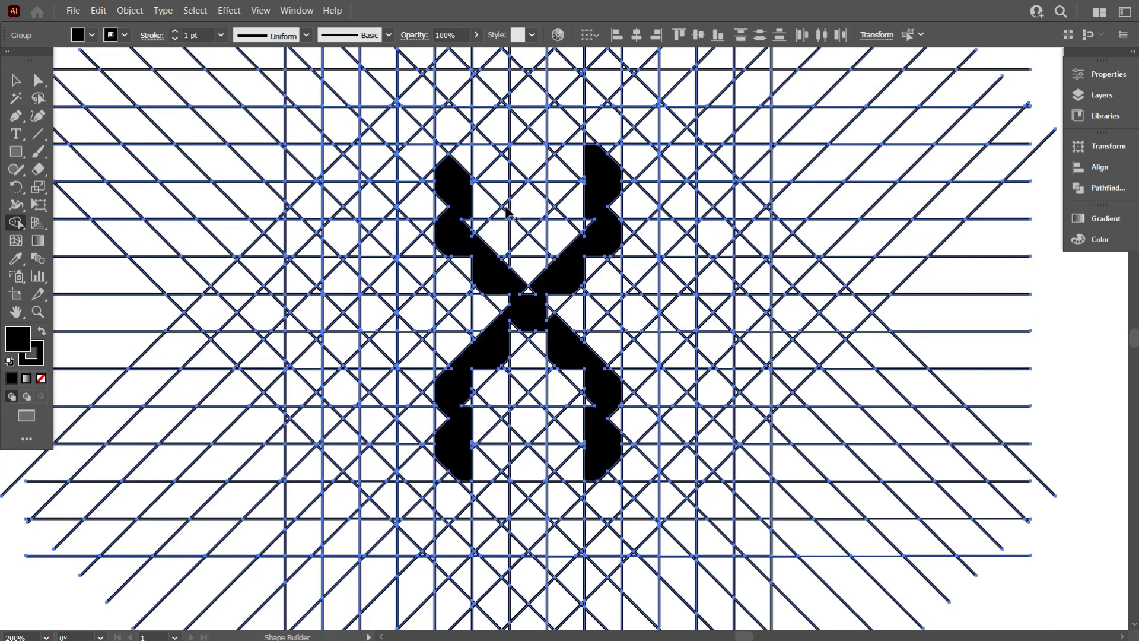
# - Fill the small triangular cell at the top of the X's upper-left arm
pyautogui.scroll(1, 506, 210)
pyautogui.scroll(1, 468, 190)
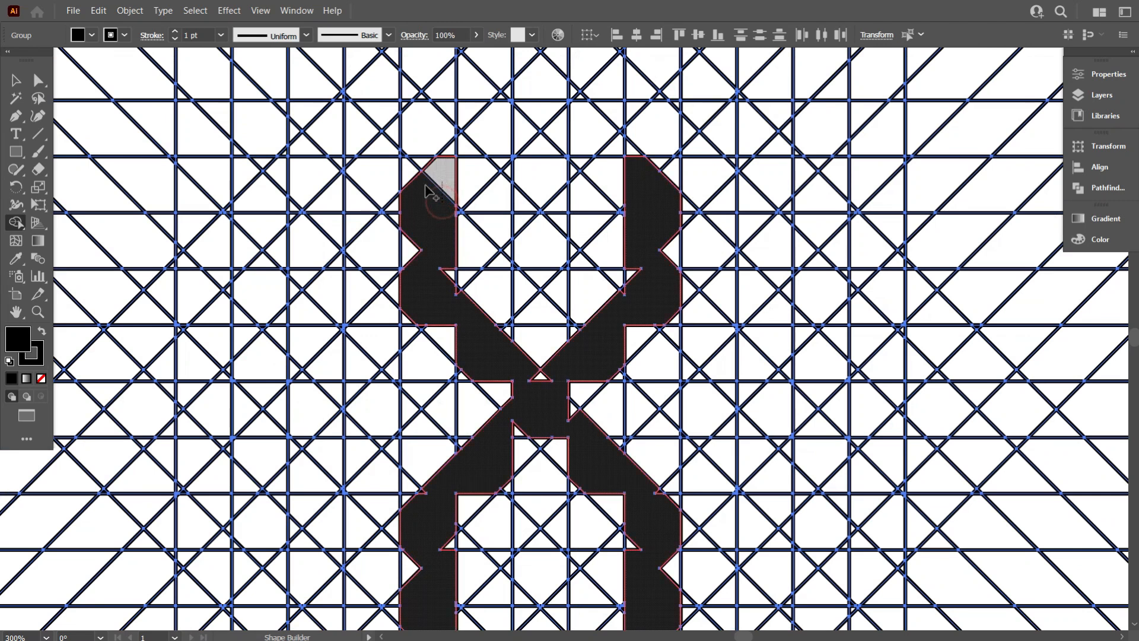
pyautogui.scroll(2, 428, 193)
pyautogui.click(426, 201)
pyautogui.scroll(-2, 463, 201)
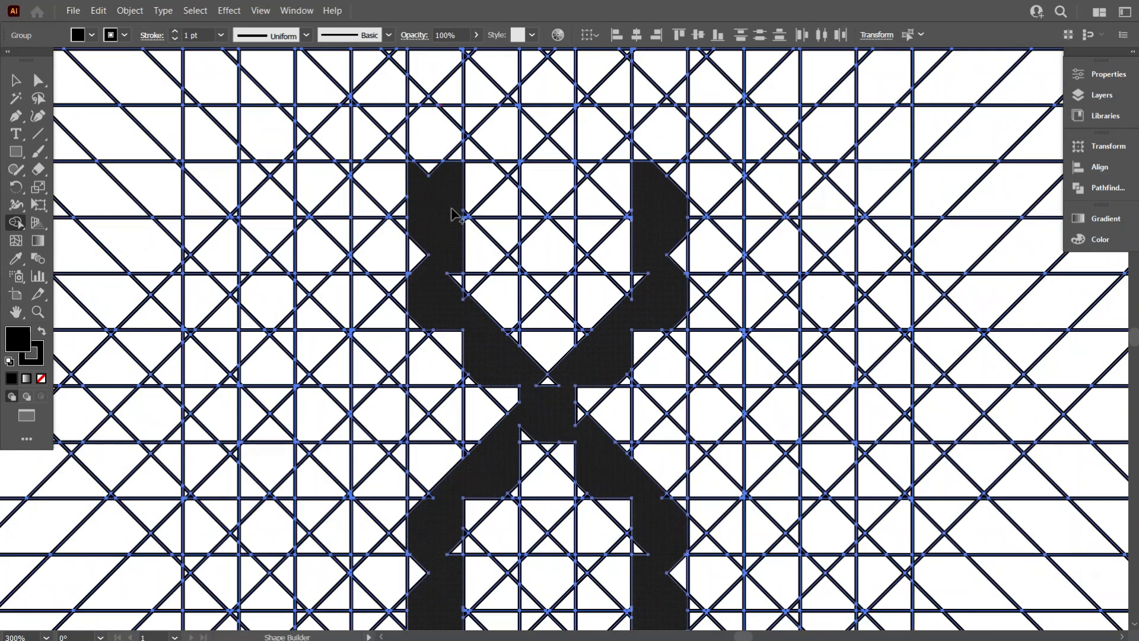
# - Add pointed vertical bars in the gaps above and below the X's crossing
pyautogui.moveTo(546, 214); pyautogui.dragTo(547, 275)
pyautogui.scroll(-2, 547, 270)
pyautogui.moveTo(540, 159); pyautogui.dragTo(551, 130)
pyautogui.scroll(-5, 543, 323)
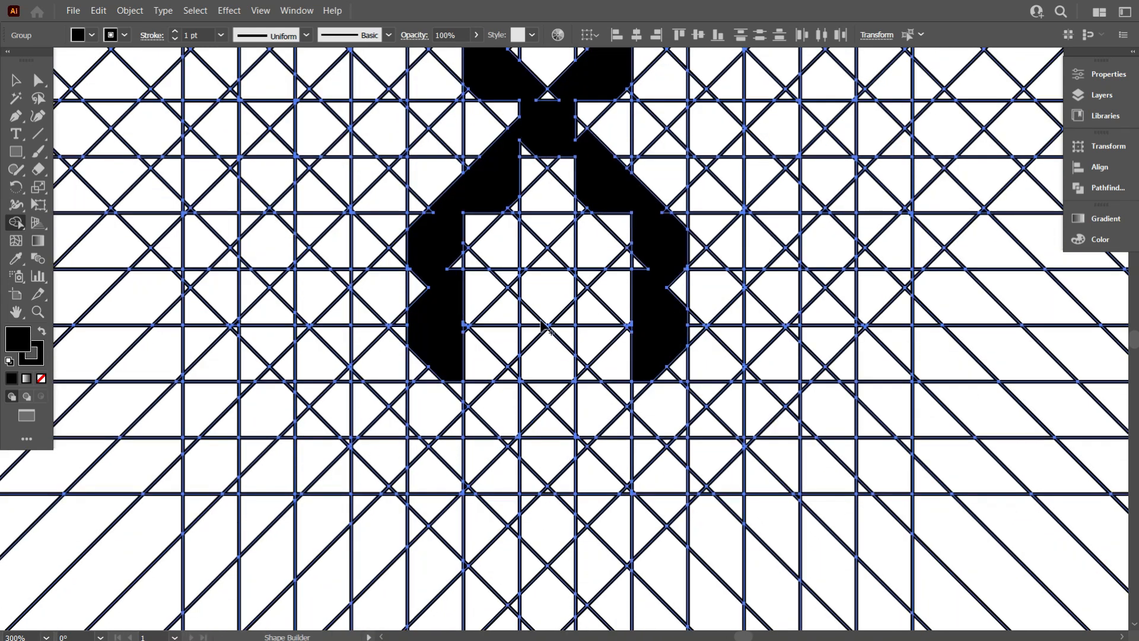
pyautogui.moveTo(542, 288)
pyautogui.mouseDown()
pyautogui.moveTo(532, 368)
pyautogui.moveTo(545, 390)
pyautogui.moveTo(550, 376)
pyautogui.moveTo(547, 453)
pyautogui.moveTo(529, 402)
pyautogui.moveTo(534, 427)
pyautogui.mouseUp()
# - Merge the pieces of the X's upper arms and crossing into one shape by dragging across them
pyautogui.scroll(2, 543, 406)
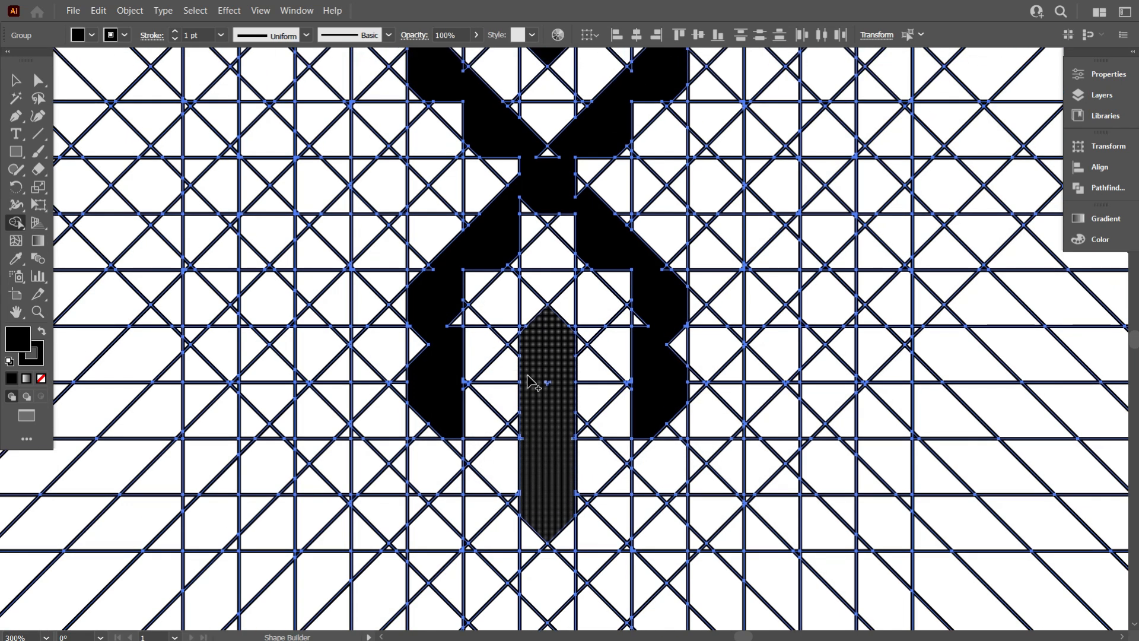
pyautogui.scroll(-1, 532, 382)
pyautogui.scroll(1, 522, 344)
pyautogui.scroll(2, 655, 267)
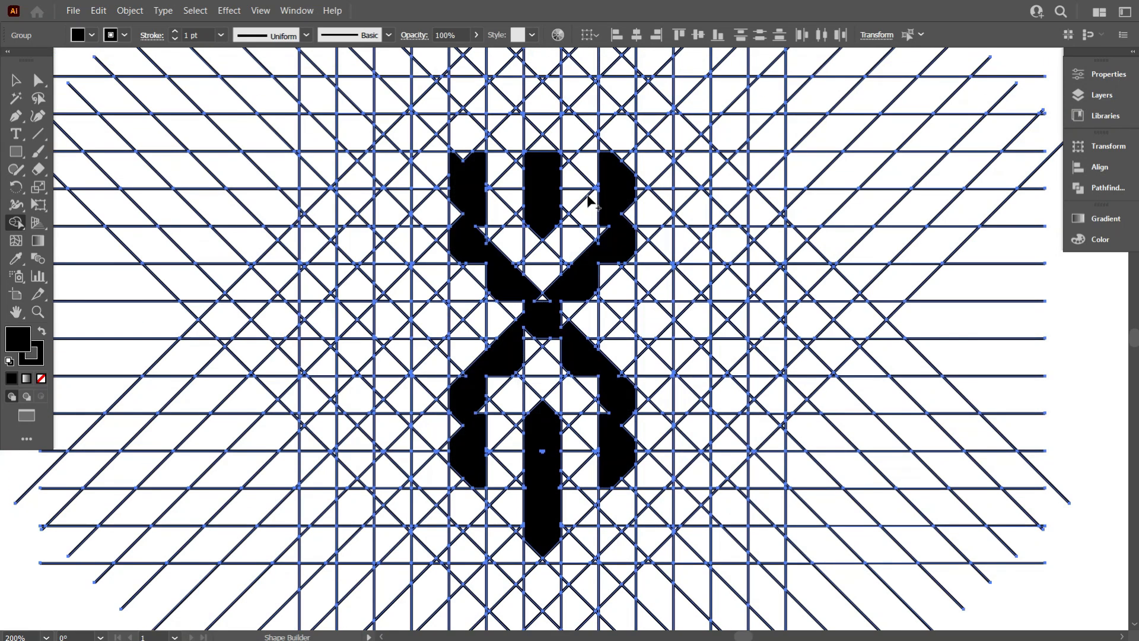
pyautogui.scroll(5, 473, 202)
pyautogui.scroll(2, 457, 166)
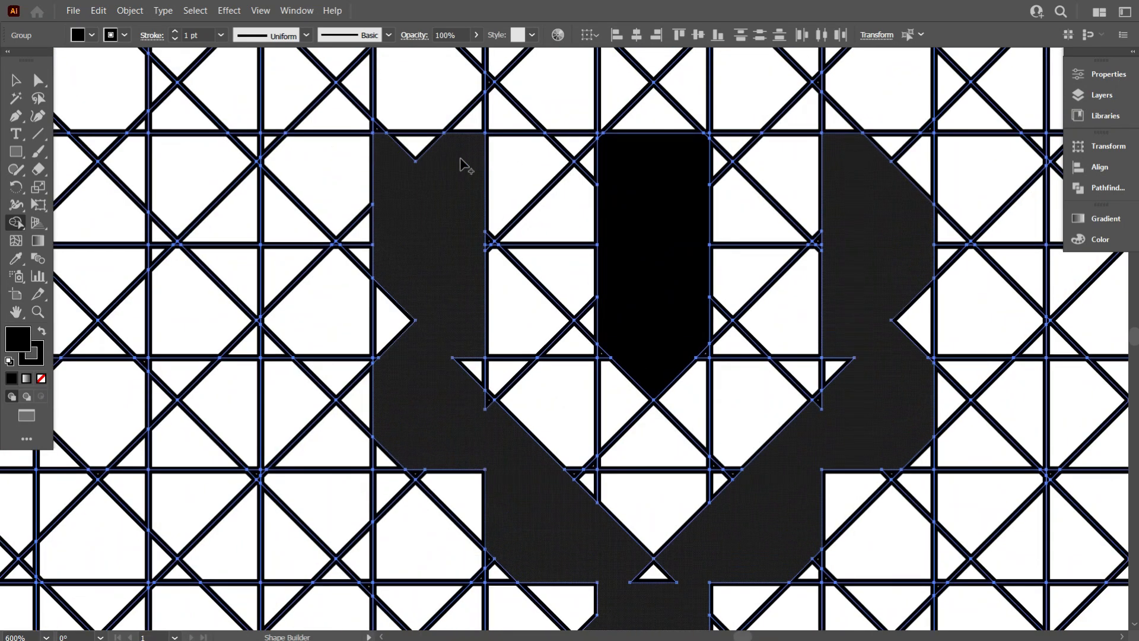
pyautogui.moveTo(407, 181); pyautogui.dragTo(395, 320)
pyautogui.moveTo(453, 349); pyautogui.dragTo(474, 369)
pyautogui.moveTo(454, 384); pyautogui.dragTo(487, 402)
pyautogui.moveTo(453, 422)
pyautogui.mouseDown()
pyautogui.moveTo(445, 457)
pyautogui.moveTo(423, 464)
pyautogui.moveTo(561, 528)
pyautogui.mouseUp()
pyautogui.scroll(-1, 474, 493)
pyautogui.moveTo(589, 501)
pyautogui.mouseDown()
pyautogui.moveTo(664, 515)
pyautogui.moveTo(771, 485)
pyautogui.mouseUp()
pyautogui.moveTo(805, 442)
pyautogui.mouseDown()
pyautogui.moveTo(849, 374)
pyautogui.moveTo(832, 246)
pyautogui.mouseUp()
pyautogui.scroll(3, 844, 178)
pyautogui.moveTo(848, 151)
pyautogui.mouseDown()
pyautogui.moveTo(912, 299)
pyautogui.moveTo(878, 313)
pyautogui.moveTo(878, 331)
pyautogui.mouseUp()
pyautogui.scroll(-4, 874, 311)
pyautogui.moveTo(886, 338)
pyautogui.mouseDown()
pyautogui.moveTo(891, 375)
pyautogui.moveTo(836, 408)
pyautogui.mouseUp()
pyautogui.scroll(-4, 830, 408)
pyautogui.moveTo(678, 312)
pyautogui.mouseDown()
pyautogui.moveTo(597, 409)
pyautogui.moveTo(532, 440)
pyautogui.mouseUp()
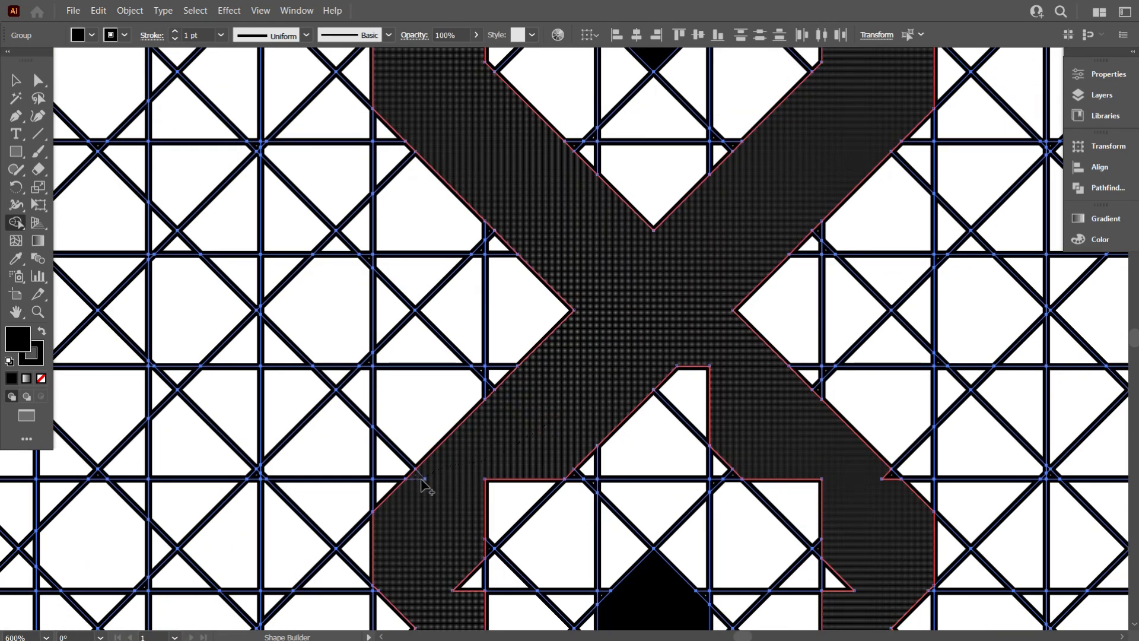
# - Merge the pieces of the X's lower arms and the bottom vertical bar into whole shapes
pyautogui.scroll(-1, 423, 485)
pyautogui.moveTo(518, 382); pyautogui.dragTo(507, 454)
pyautogui.moveTo(476, 513); pyautogui.dragTo(468, 524)
pyautogui.scroll(-2, 394, 419)
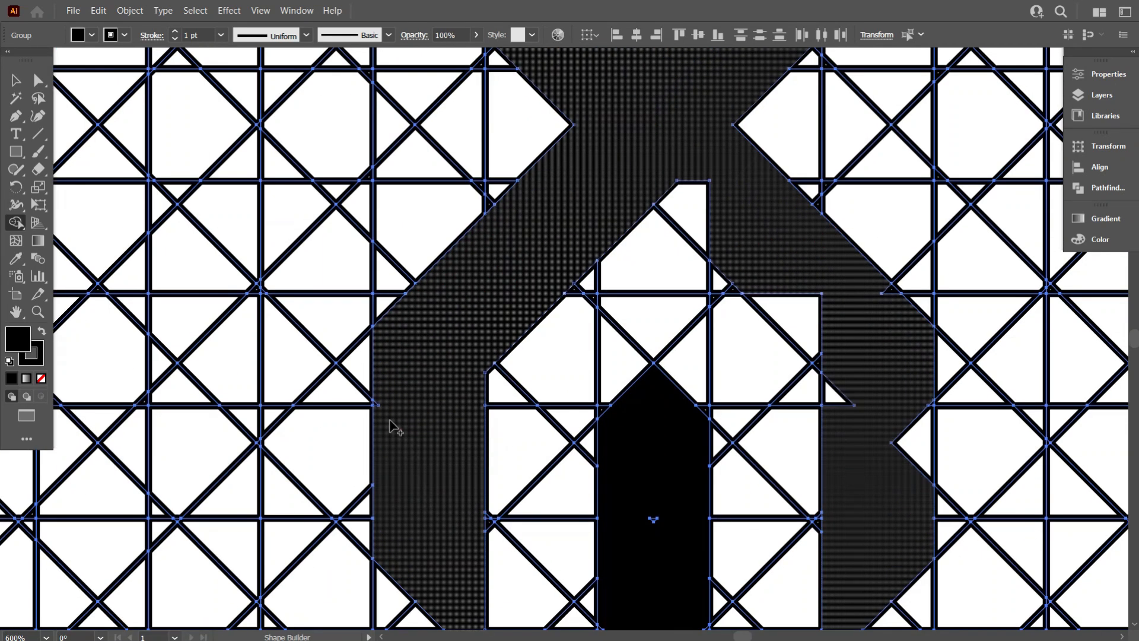
pyautogui.scroll(-2, 422, 452)
pyautogui.scroll(1, 473, 497)
pyautogui.moveTo(675, 131)
pyautogui.mouseDown()
pyautogui.moveTo(807, 270)
pyautogui.moveTo(836, 341)
pyautogui.mouseUp()
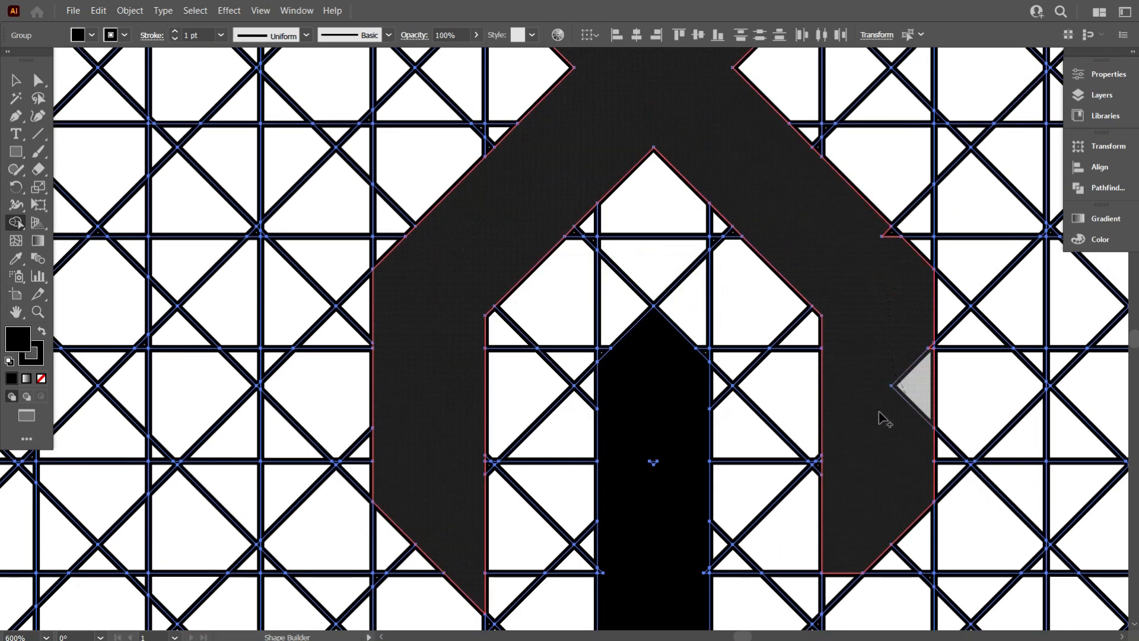
pyautogui.scroll(-2, 884, 412)
pyautogui.moveTo(865, 389); pyautogui.dragTo(847, 471)
pyautogui.scroll(-3, 847, 472)
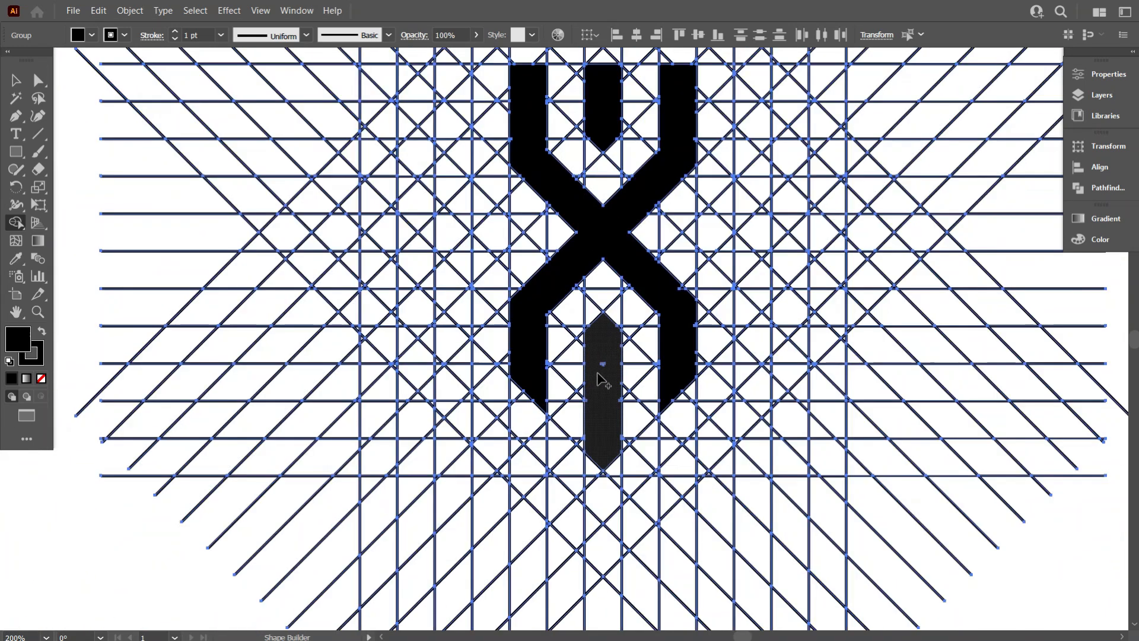
pyautogui.scroll(5, 651, 392)
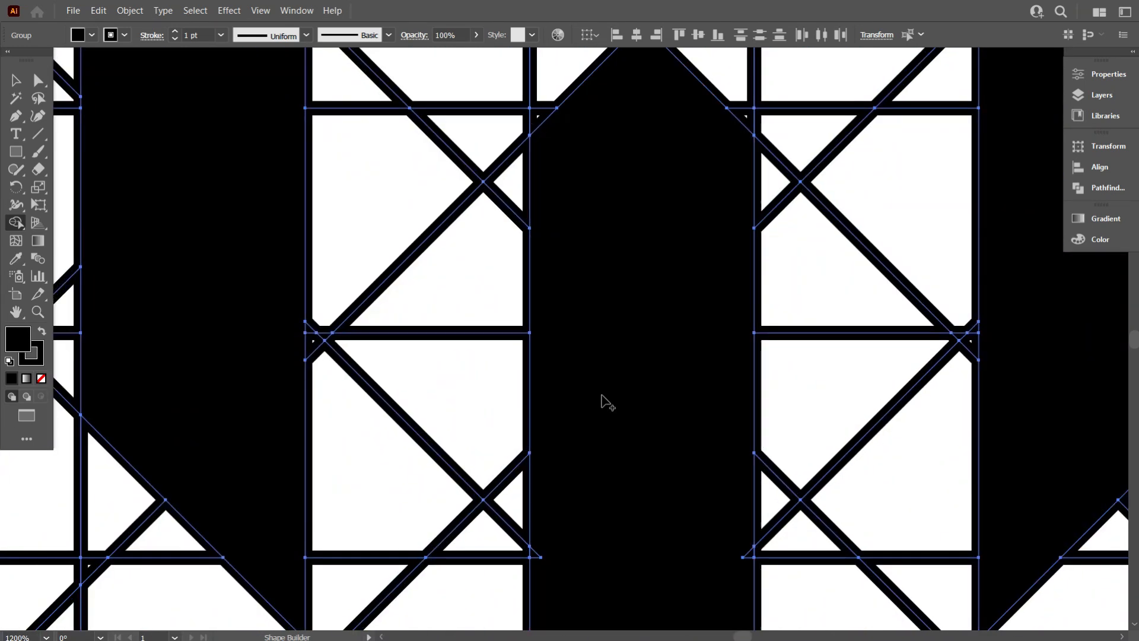
pyautogui.moveTo(671, 356); pyautogui.dragTo(749, 410)
# - Fill a horizontal band of cells above the X as the top edge of an outer frame, undoing one stray fill
pyautogui.scroll(3, 664, 451)
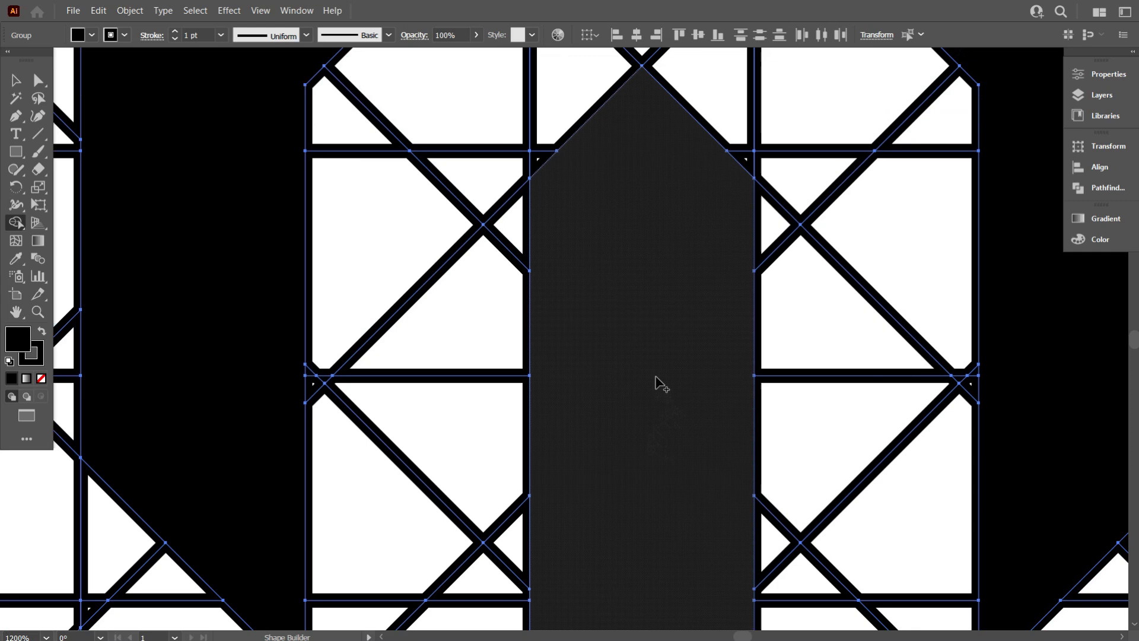
pyautogui.scroll(-2, 654, 378)
pyautogui.scroll(6, 616, 327)
pyautogui.scroll(-2, 599, 292)
pyautogui.scroll(2, 653, 250)
pyautogui.scroll(-5, 592, 303)
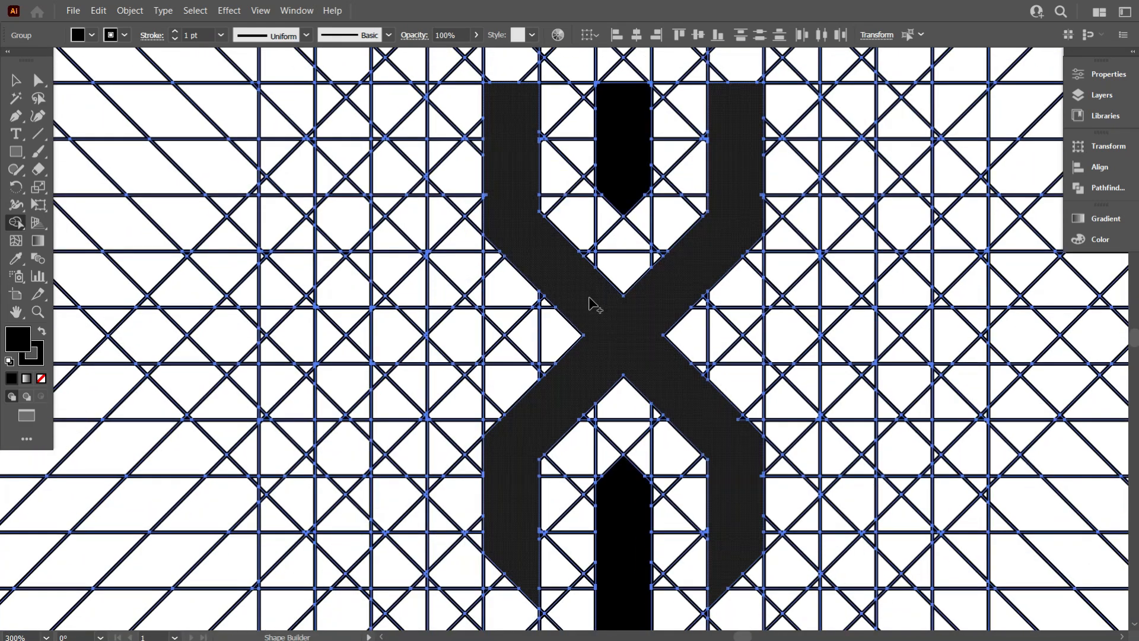
pyautogui.scroll(2, 546, 511)
pyautogui.scroll(-4, 635, 480)
pyautogui.scroll(-1, 658, 480)
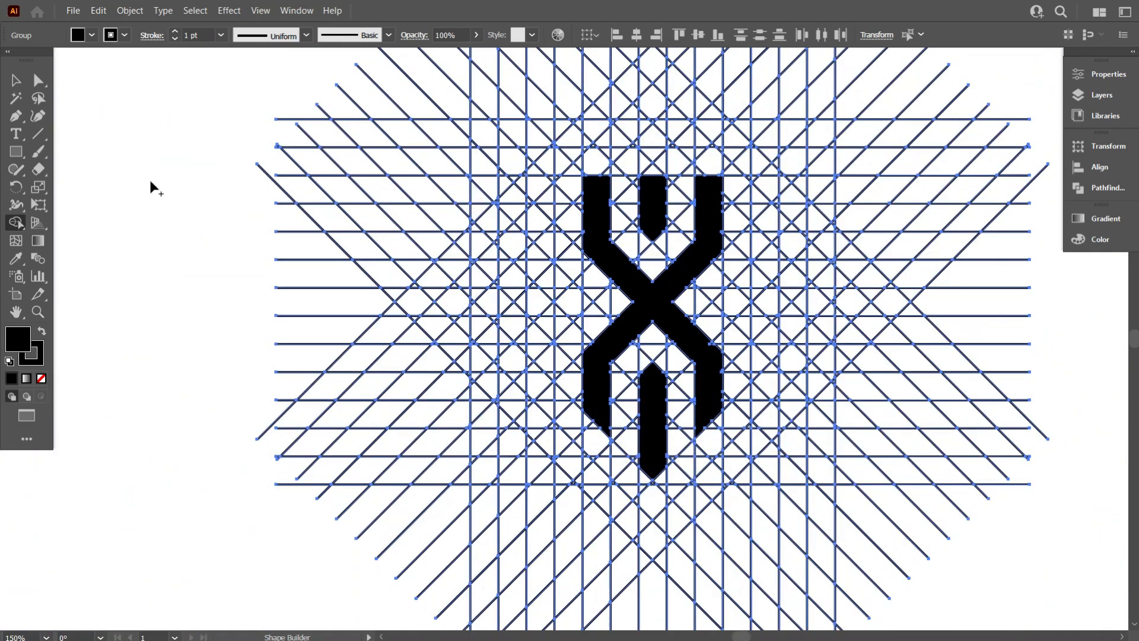
pyautogui.scroll(-1, 409, 344)
pyautogui.scroll(1, 661, 510)
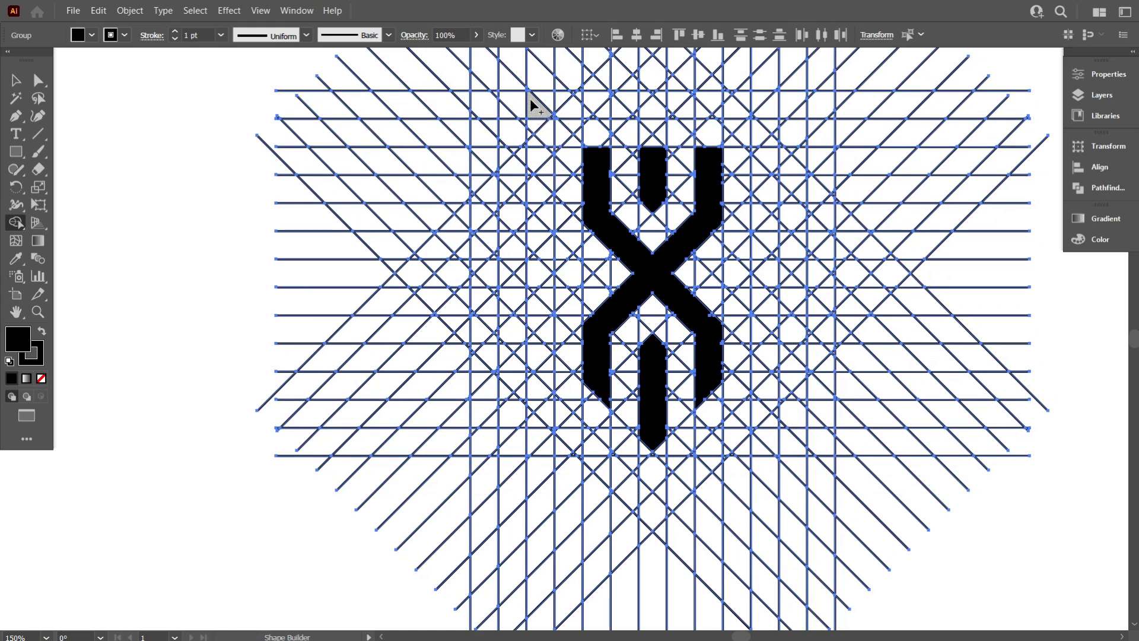
pyautogui.moveTo(567, 100); pyautogui.dragTo(682, 101)
pyautogui.moveTo(766, 105); pyautogui.dragTo(766, 107)
pyautogui.hotkey('ctrl', 'z')
pyautogui.moveTo(535, 103); pyautogui.dragTo(736, 122)
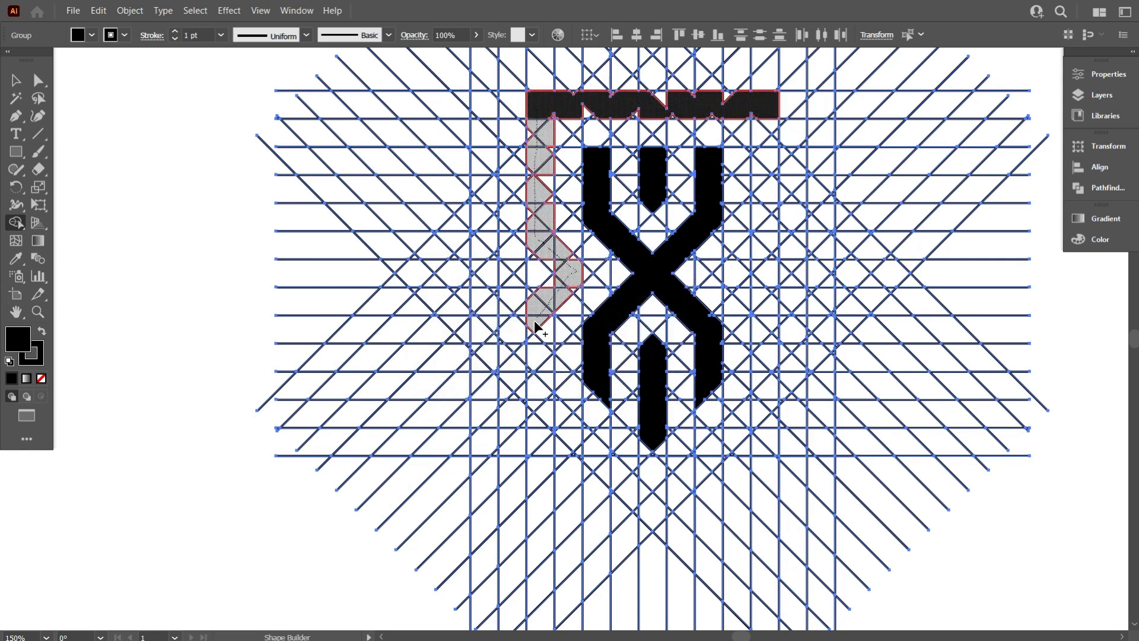
# - Fill the frame's left and right sides so they meet in a point below the X
pyautogui.moveTo(611, 475); pyautogui.dragTo(635, 502)
pyautogui.moveTo(765, 105); pyautogui.dragTo(767, 218)
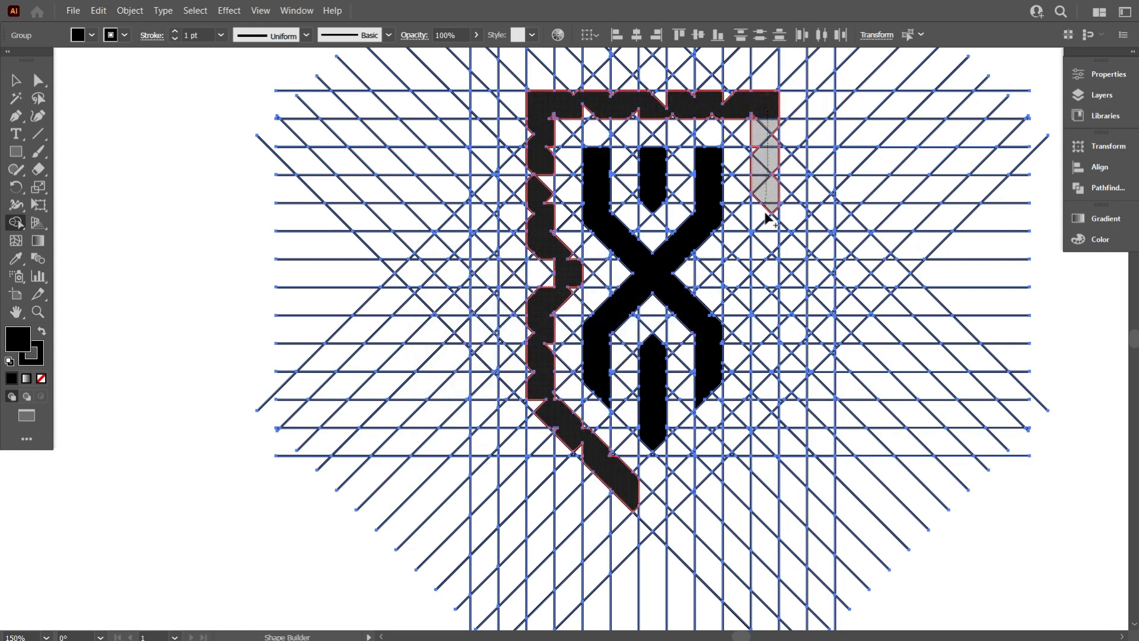
pyautogui.moveTo(765, 383)
pyautogui.mouseDown()
pyautogui.moveTo(746, 424)
pyautogui.moveTo(652, 513)
pyautogui.mouseUp()
# - Merge the segments around the frame's bottom point into one shape
pyautogui.scroll(3, 653, 513)
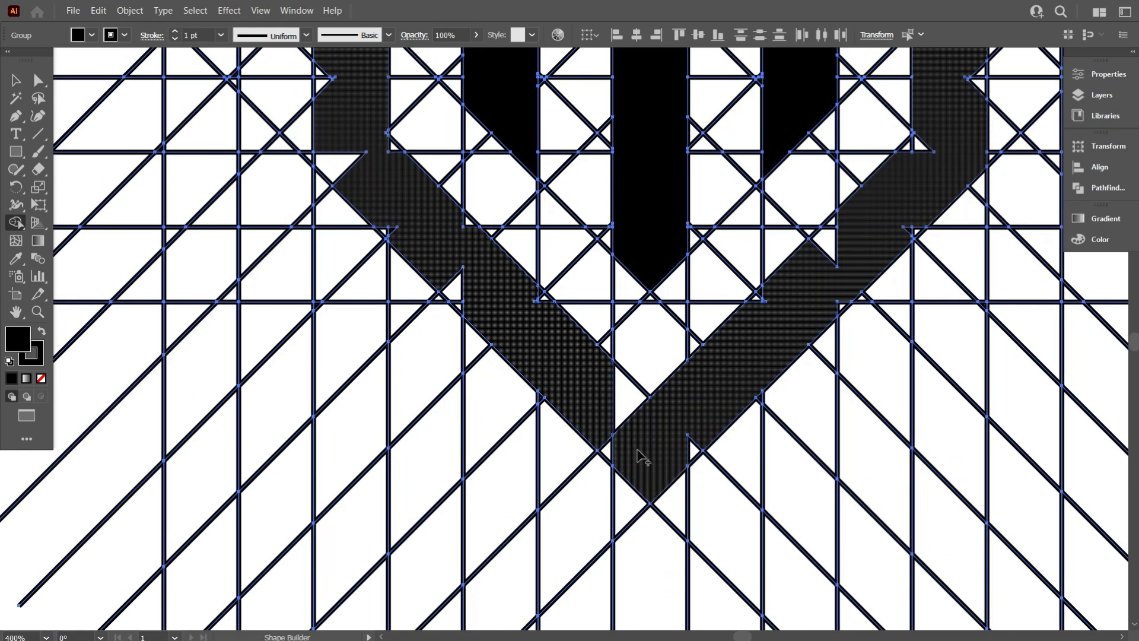
pyautogui.scroll(-1, 637, 454)
pyautogui.scroll(3, 625, 454)
pyautogui.moveTo(559, 379)
pyautogui.mouseDown()
pyautogui.moveTo(595, 403)
pyautogui.moveTo(763, 460)
pyautogui.moveTo(594, 395)
pyautogui.mouseUp()
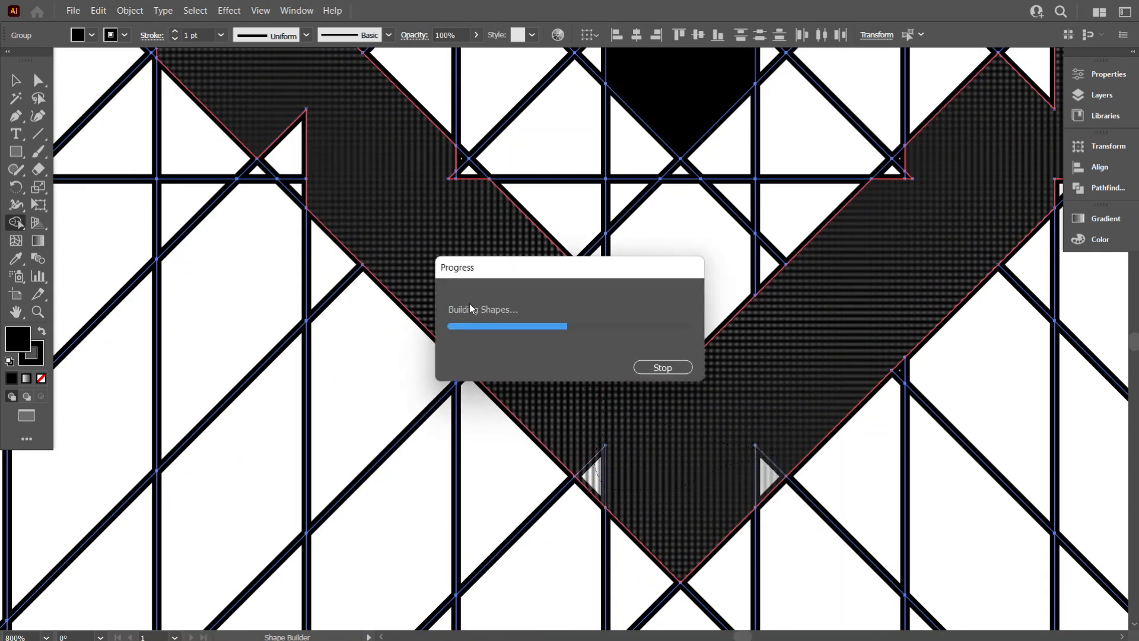
pyautogui.scroll(1, 469, 303)
pyautogui.moveTo(469, 302); pyautogui.dragTo(454, 243)
pyautogui.moveTo(359, 252)
pyautogui.mouseDown()
pyautogui.moveTo(287, 198)
pyautogui.moveTo(266, 216)
pyautogui.moveTo(216, 168)
pyautogui.moveTo(174, 190)
pyautogui.mouseUp()
pyautogui.scroll(1, 287, 198)
pyautogui.scroll(4, 180, 188)
pyautogui.moveTo(267, 208); pyautogui.dragTo(455, 281)
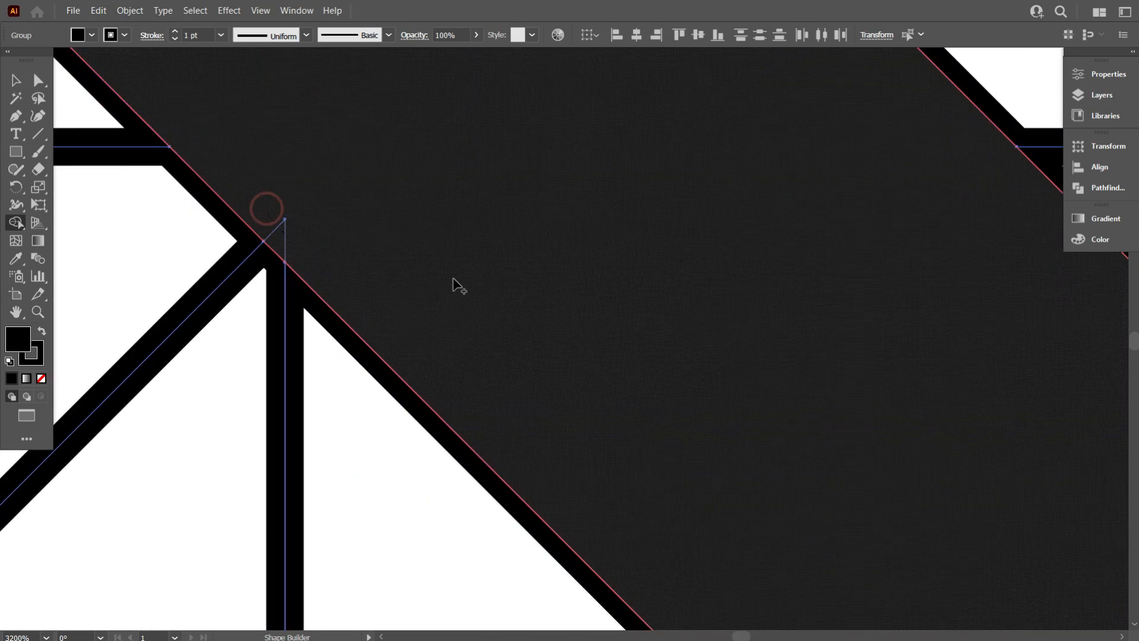
# - Fill and merge the small notch cells along the frame's lower-left side
pyautogui.scroll(-4, 454, 285)
pyautogui.scroll(1, 413, 226)
pyautogui.moveTo(408, 248); pyautogui.dragTo(319, 157)
pyautogui.scroll(5, 359, 223)
pyautogui.moveTo(385, 261)
pyautogui.mouseDown()
pyautogui.moveTo(481, 384)
pyautogui.moveTo(458, 287)
pyautogui.mouseUp()
pyautogui.scroll(-5, 433, 318)
pyautogui.scroll(3, 414, 303)
pyautogui.moveTo(389, 328)
pyautogui.mouseDown()
pyautogui.moveTo(362, 282)
pyautogui.moveTo(395, 309)
pyautogui.mouseUp()
pyautogui.scroll(2, 419, 225)
pyautogui.moveTo(424, 174); pyautogui.dragTo(464, 264)
pyautogui.moveTo(380, 168); pyautogui.dragTo(382, 166)
pyautogui.scroll(2, 468, 207)
pyautogui.scroll(2, 499, 201)
pyautogui.moveTo(506, 166)
pyautogui.mouseDown()
pyautogui.moveTo(493, 274)
pyautogui.moveTo(503, 228)
pyautogui.mouseUp()
pyautogui.scroll(2, 415, 277)
pyautogui.scroll(-2, 415, 286)
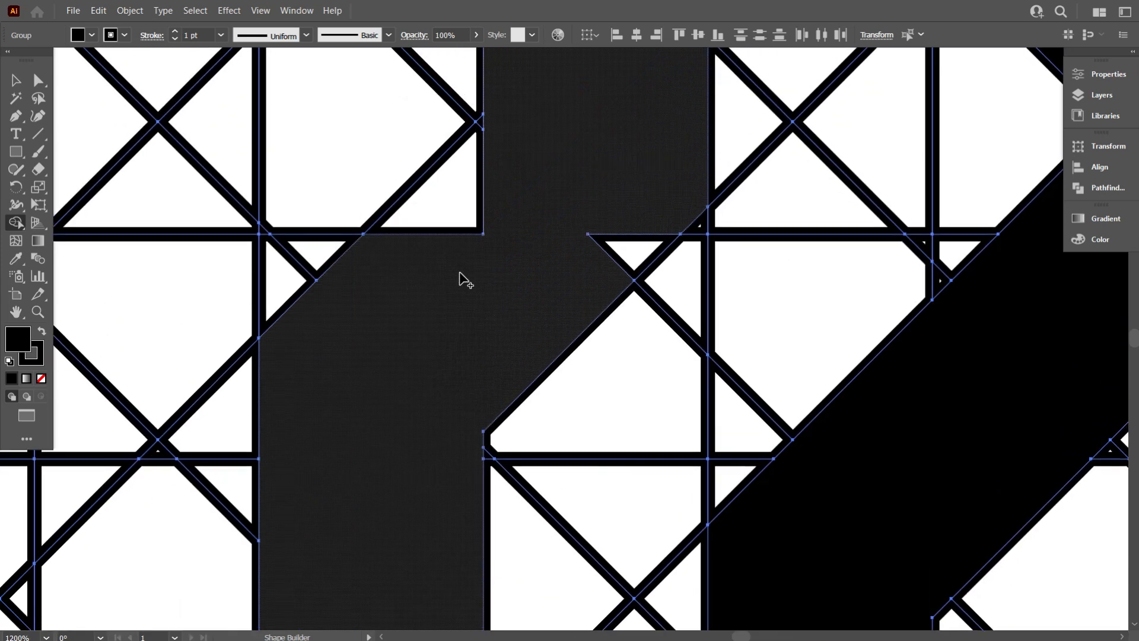
pyautogui.scroll(1, 546, 219)
pyautogui.moveTo(474, 319)
pyautogui.mouseDown()
pyautogui.moveTo(532, 253)
pyautogui.moveTo(449, 208)
pyautogui.mouseUp()
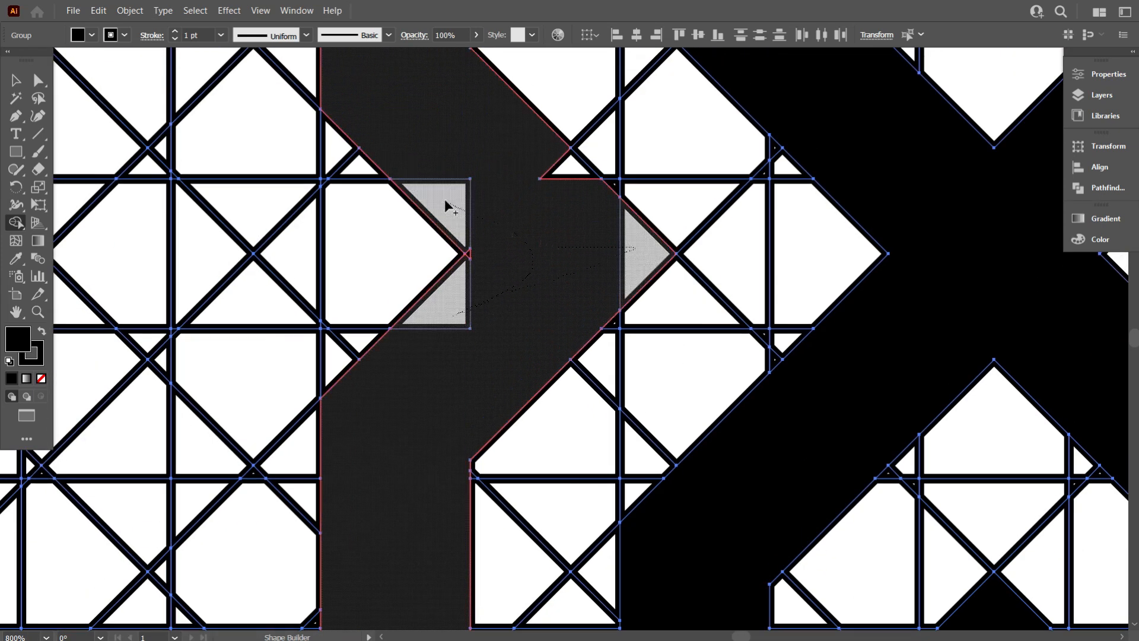
pyautogui.moveTo(472, 255); pyautogui.dragTo(472, 256)
pyautogui.scroll(3, 445, 275)
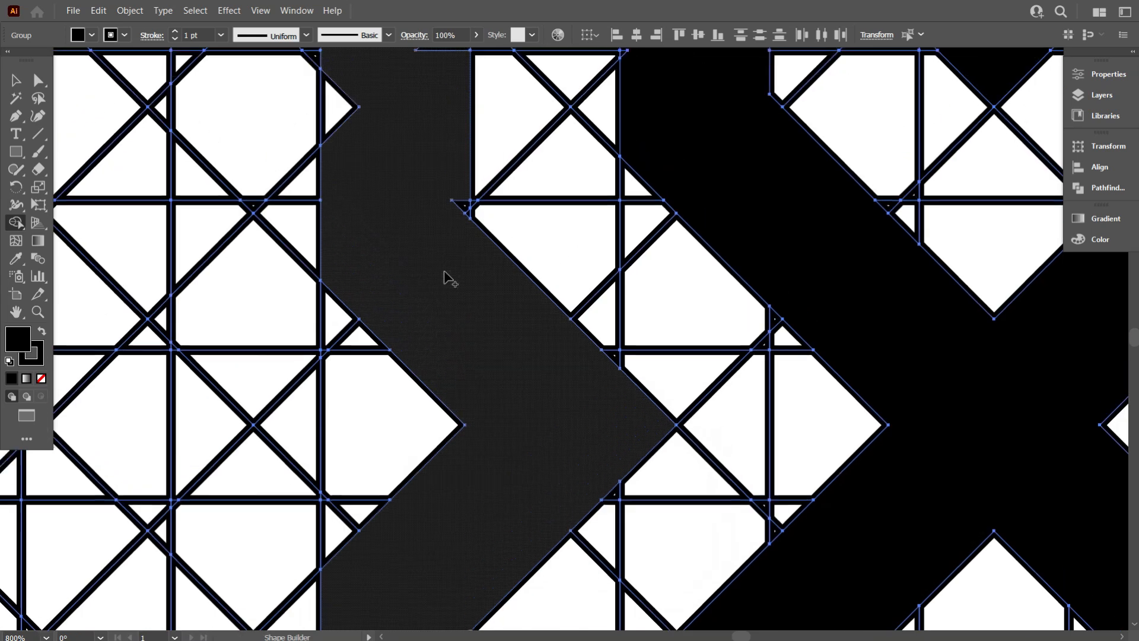
# - Merge the remaining notched pieces up the frame's left side into the frame shape
pyautogui.scroll(3, 481, 204)
pyautogui.click(548, 310)
pyautogui.scroll(-3, 485, 309)
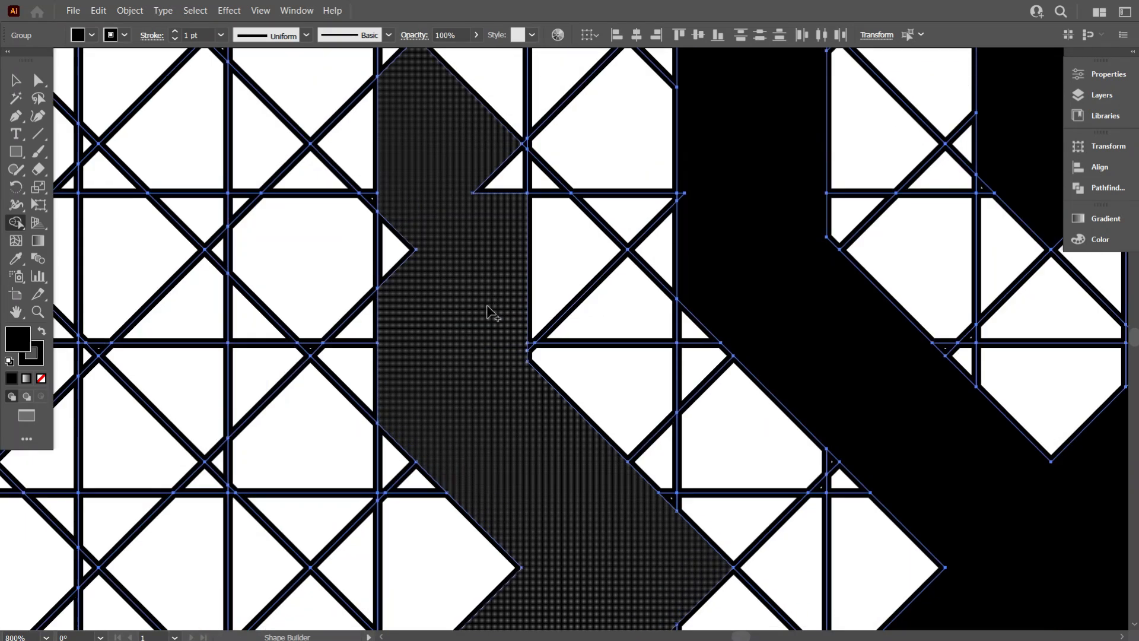
pyautogui.moveTo(428, 240); pyautogui.dragTo(476, 225)
pyautogui.scroll(2, 478, 237)
pyautogui.moveTo(490, 277); pyautogui.dragTo(492, 193)
pyautogui.moveTo(465, 140); pyautogui.dragTo(398, 188)
pyautogui.scroll(2, 452, 227)
pyautogui.scroll(2, 478, 231)
pyautogui.scroll(3, 529, 247)
pyautogui.scroll(-3, 518, 254)
pyautogui.moveTo(468, 271); pyautogui.dragTo(391, 228)
pyautogui.scroll(2, 441, 208)
pyautogui.scroll(5, 507, 180)
pyautogui.moveTo(510, 160)
pyautogui.mouseDown()
pyautogui.moveTo(516, 285)
pyautogui.moveTo(561, 151)
pyautogui.moveTo(532, 243)
pyautogui.moveTo(554, 272)
pyautogui.mouseUp()
pyautogui.scroll(-6, 415, 243)
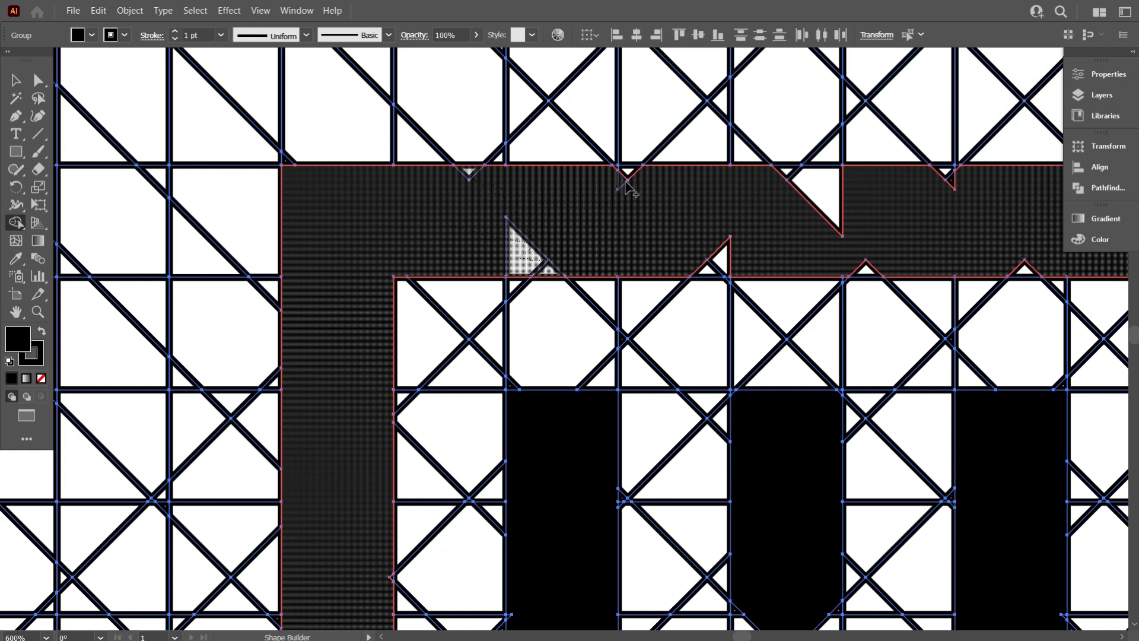
# - Fill the notches along the frame's top edge and merge it into one solid band
pyautogui.moveTo(623, 177); pyautogui.dragTo(591, 218)
pyautogui.moveTo(727, 252); pyautogui.dragTo(728, 255)
pyautogui.moveTo(704, 218)
pyautogui.mouseDown()
pyautogui.moveTo(779, 204)
pyautogui.moveTo(782, 171)
pyautogui.moveTo(798, 235)
pyautogui.moveTo(867, 269)
pyautogui.mouseUp()
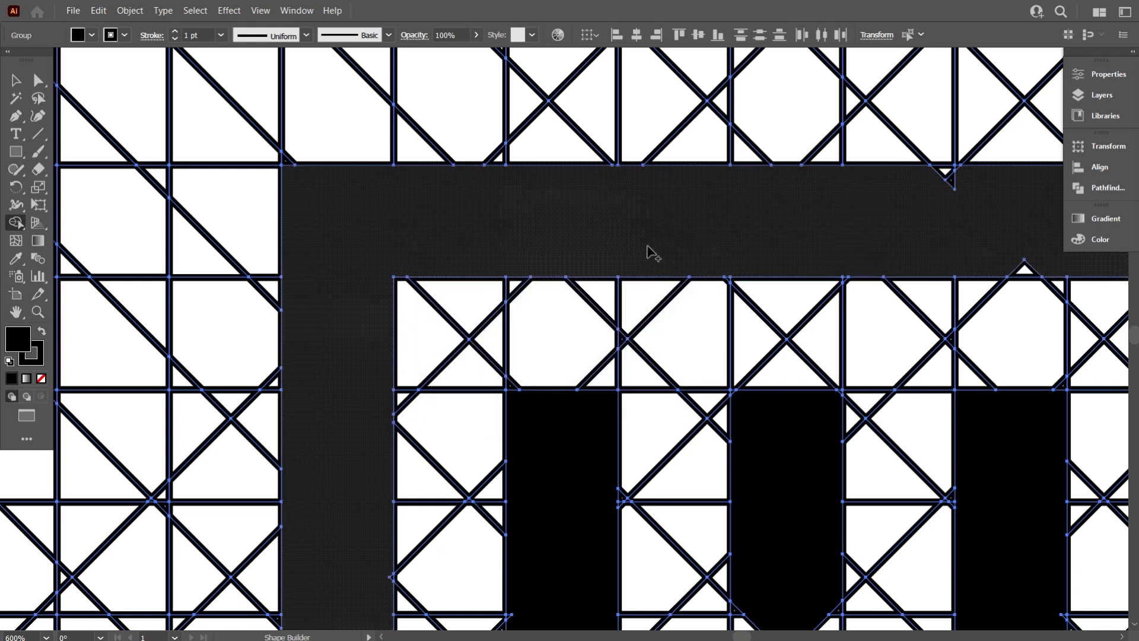
pyautogui.scroll(-2, 647, 246)
pyautogui.scroll(4, 888, 224)
pyautogui.moveTo(880, 219)
pyautogui.mouseDown()
pyautogui.moveTo(848, 159)
pyautogui.moveTo(523, 172)
pyautogui.moveTo(570, 266)
pyautogui.mouseUp()
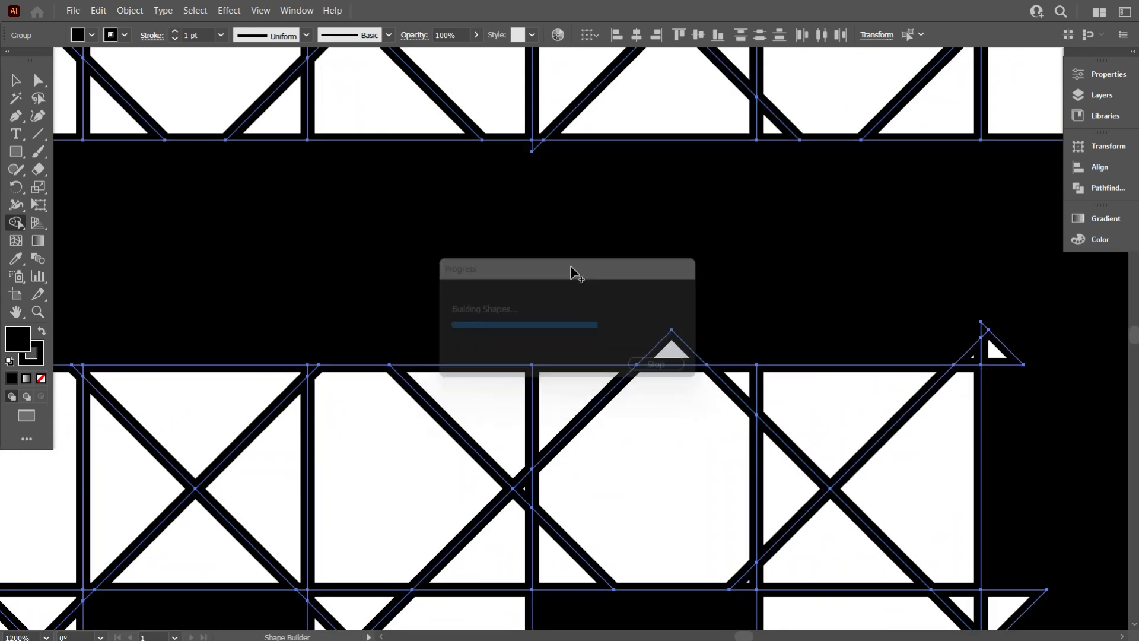
pyautogui.scroll(-2, 705, 279)
pyautogui.click(741, 314)
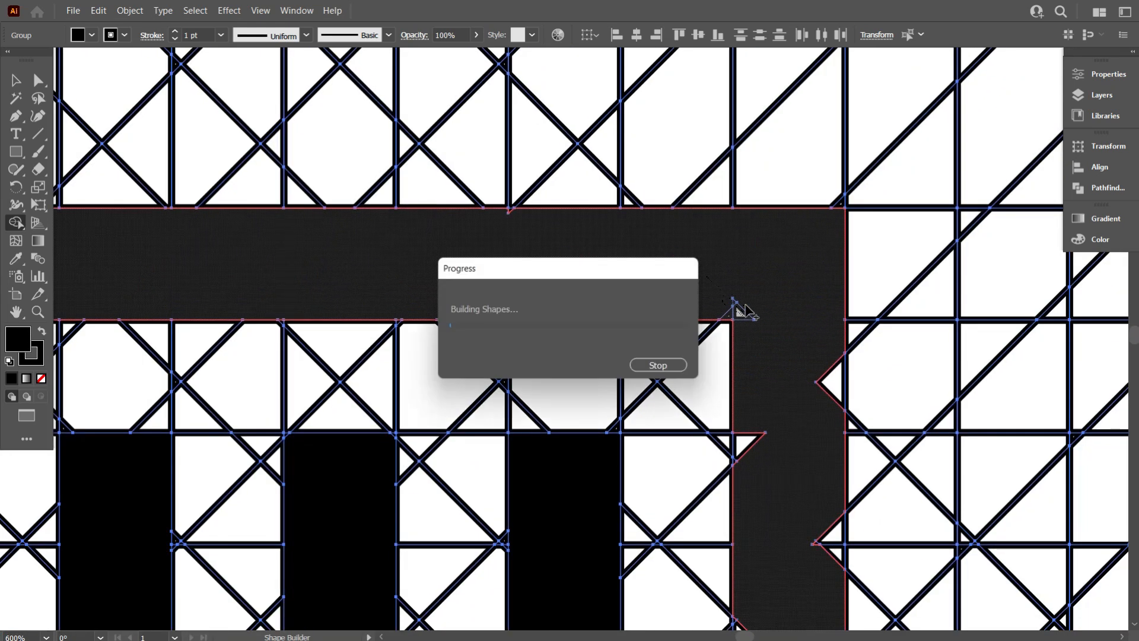
# - Merge the pieces of the frame's right side and fill its notch cells
pyautogui.scroll(-3, 803, 331)
pyautogui.scroll(5, 745, 406)
pyautogui.scroll(-4, 704, 273)
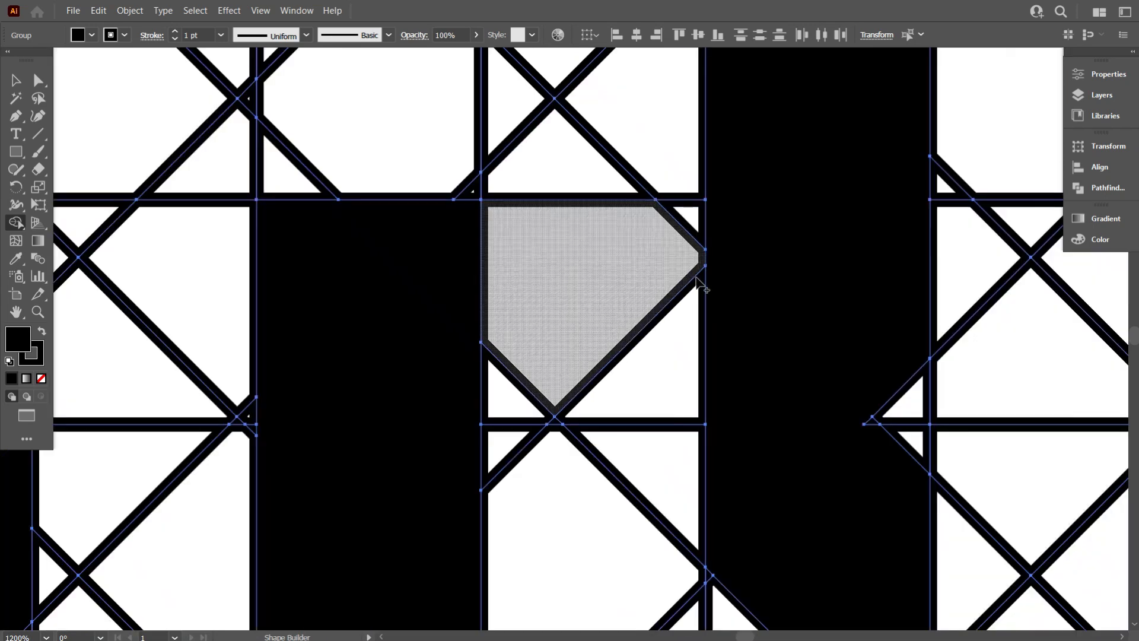
pyautogui.scroll(3, 783, 272)
pyautogui.scroll(-2, 594, 267)
pyautogui.click(569, 211)
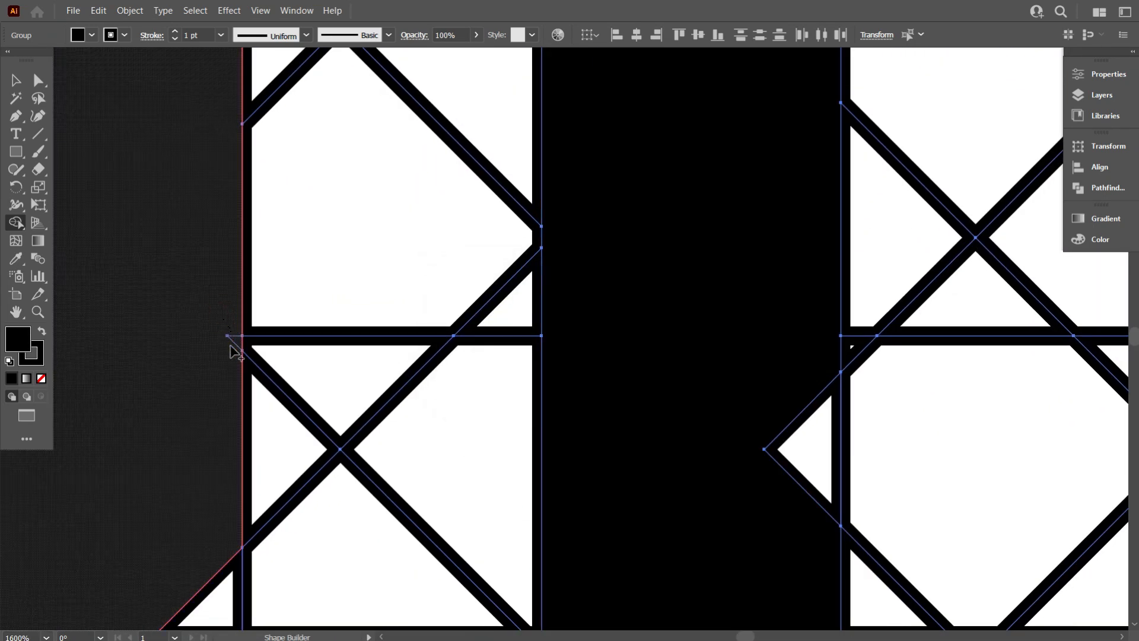
pyautogui.scroll(-3, 783, 259)
pyautogui.moveTo(779, 254); pyautogui.dragTo(803, 296)
pyautogui.scroll(-3, 611, 298)
pyautogui.moveTo(606, 298)
pyautogui.mouseDown()
pyautogui.moveTo(558, 326)
pyautogui.moveTo(546, 354)
pyautogui.mouseUp()
pyautogui.scroll(-3, 693, 327)
pyautogui.moveTo(522, 454); pyautogui.dragTo(364, 423)
pyautogui.scroll(-4, 534, 422)
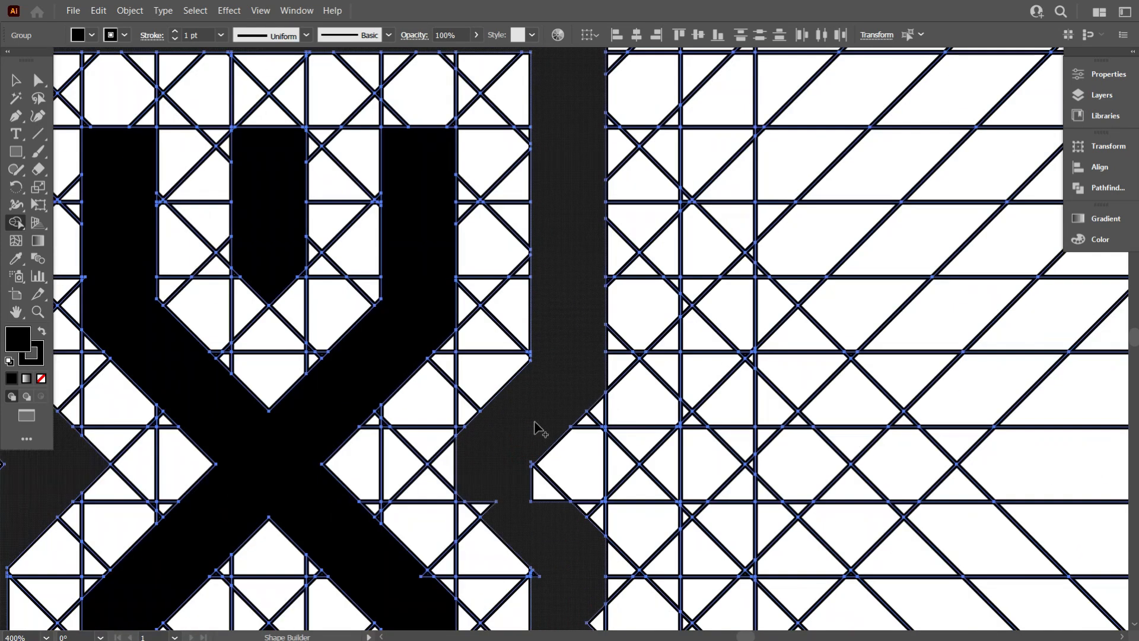
# - Merge the cells around the frame's inner right notch into the frame with Shape Builder
pyautogui.scroll(-2, 522, 422)
pyautogui.scroll(2, 495, 416)
pyautogui.scroll(-1, 479, 372)
pyautogui.moveTo(471, 405); pyautogui.dragTo(496, 354)
pyautogui.scroll(4, 559, 331)
pyautogui.moveTo(585, 236)
pyautogui.mouseDown()
pyautogui.moveTo(601, 252)
pyautogui.moveTo(611, 397)
pyautogui.mouseUp()
pyautogui.scroll(-5, 613, 399)
pyautogui.scroll(-3, 617, 400)
pyautogui.scroll(4, 630, 394)
pyautogui.moveTo(539, 316); pyautogui.dragTo(489, 247)
pyautogui.scroll(-4, 671, 280)
pyautogui.moveTo(628, 335); pyautogui.dragTo(596, 415)
pyautogui.scroll(-2, 593, 427)
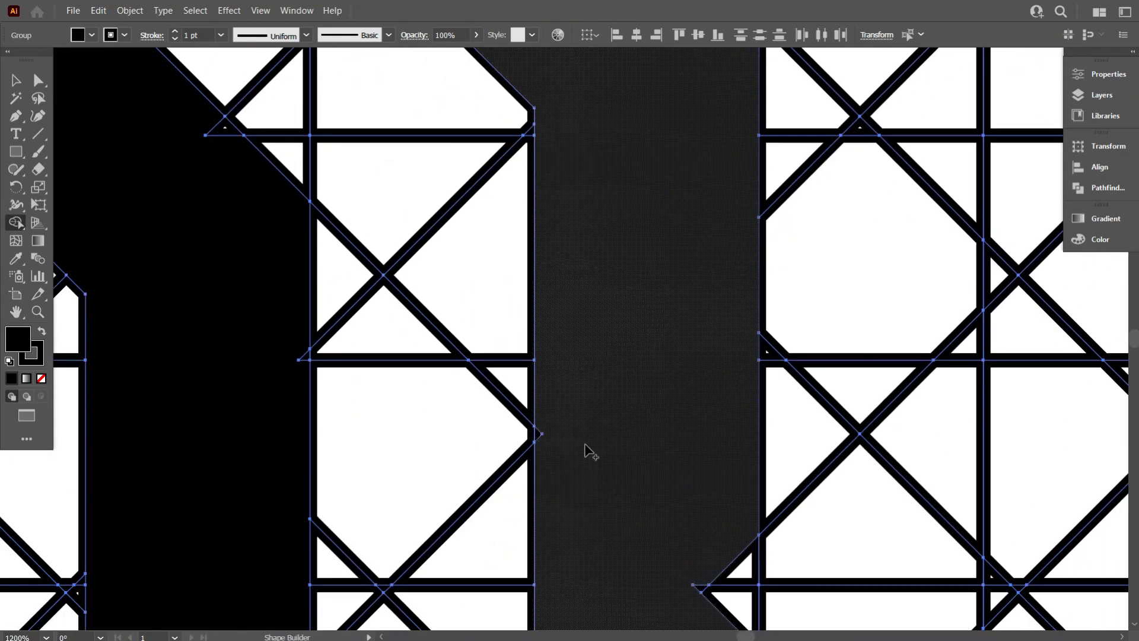
# - Merge the small slivers and triangle left beside the frame's right notch
pyautogui.scroll(-3, 569, 427)
pyautogui.moveTo(686, 394)
pyautogui.mouseDown()
pyautogui.moveTo(710, 412)
pyautogui.moveTo(676, 449)
pyautogui.mouseUp()
pyautogui.scroll(-5, 664, 436)
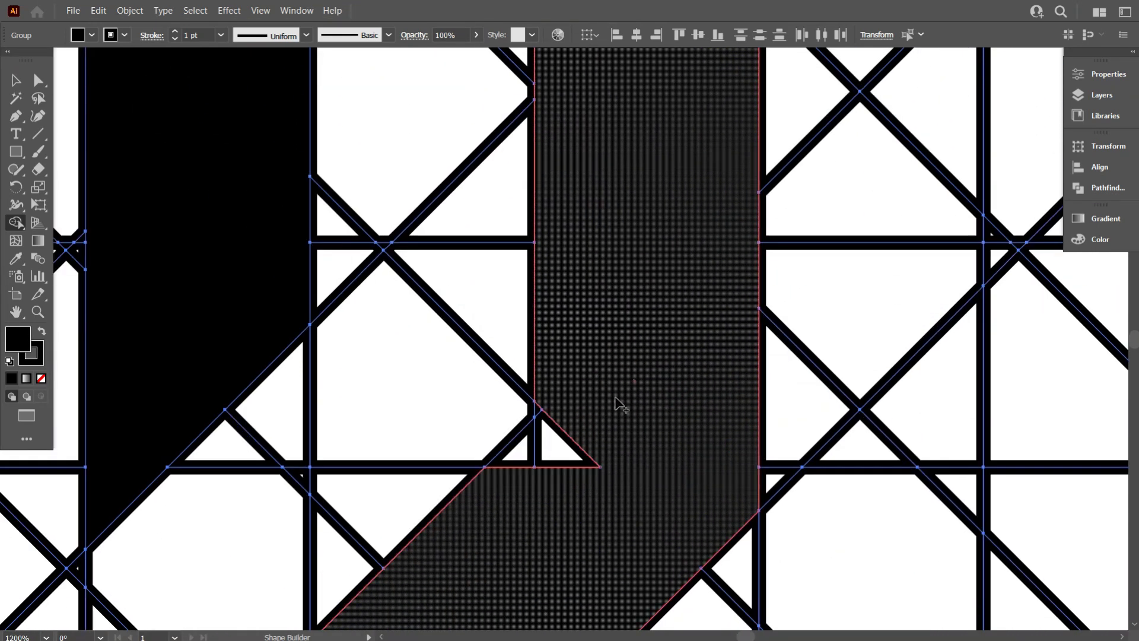
pyautogui.moveTo(611, 399); pyautogui.dragTo(562, 452)
pyautogui.scroll(3, 563, 452)
pyautogui.moveTo(498, 334); pyautogui.dragTo(495, 335)
pyautogui.scroll(-4, 717, 425)
pyautogui.scroll(-5, 716, 452)
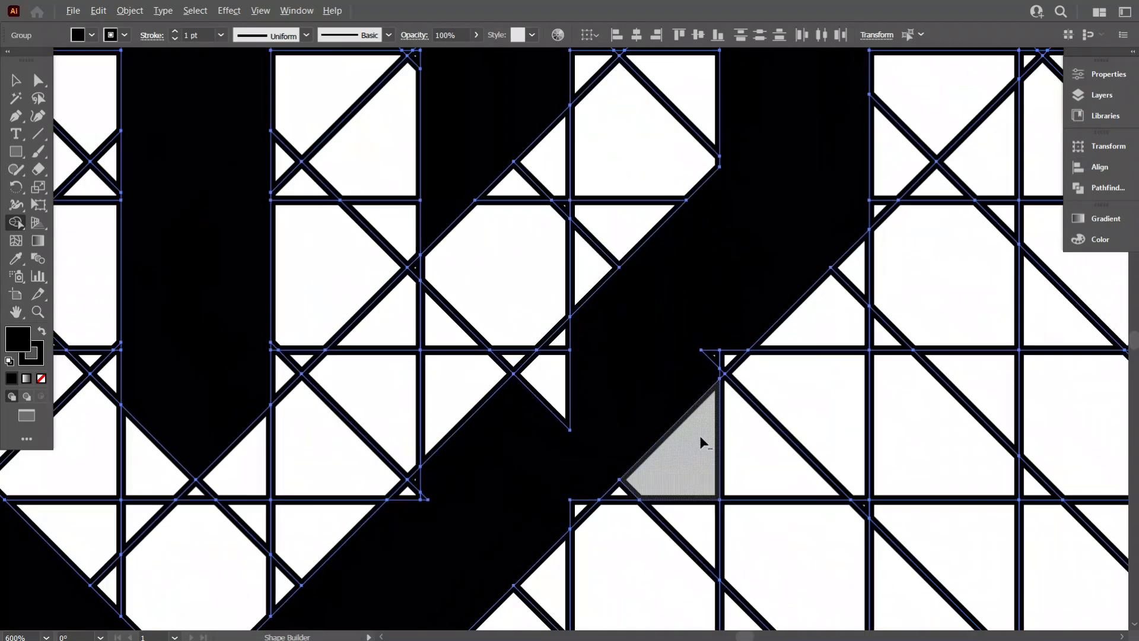
# - Merge the segments of the X's lower diagonal arm into one continuous band
pyautogui.scroll(3, 694, 379)
pyautogui.moveTo(717, 349)
pyautogui.mouseDown()
pyautogui.moveTo(792, 381)
pyautogui.moveTo(313, 332)
pyautogui.moveTo(310, 298)
pyautogui.mouseUp()
pyautogui.scroll(-4, 673, 327)
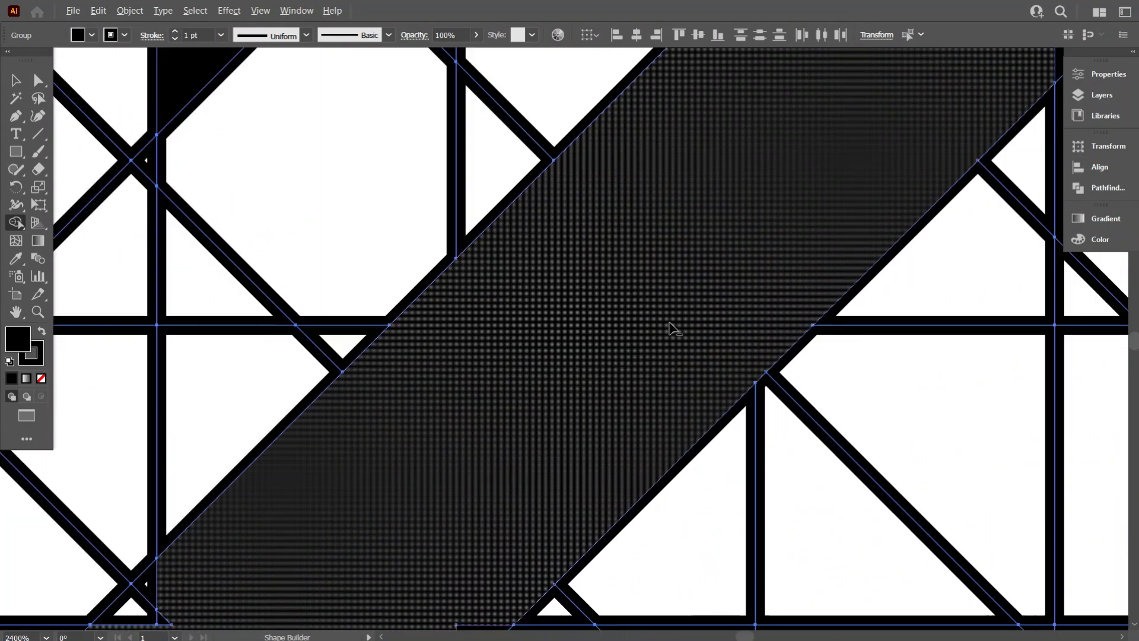
pyautogui.scroll(5, 447, 416)
pyautogui.moveTo(546, 392); pyautogui.dragTo(546, 380)
pyautogui.scroll(-5, 612, 401)
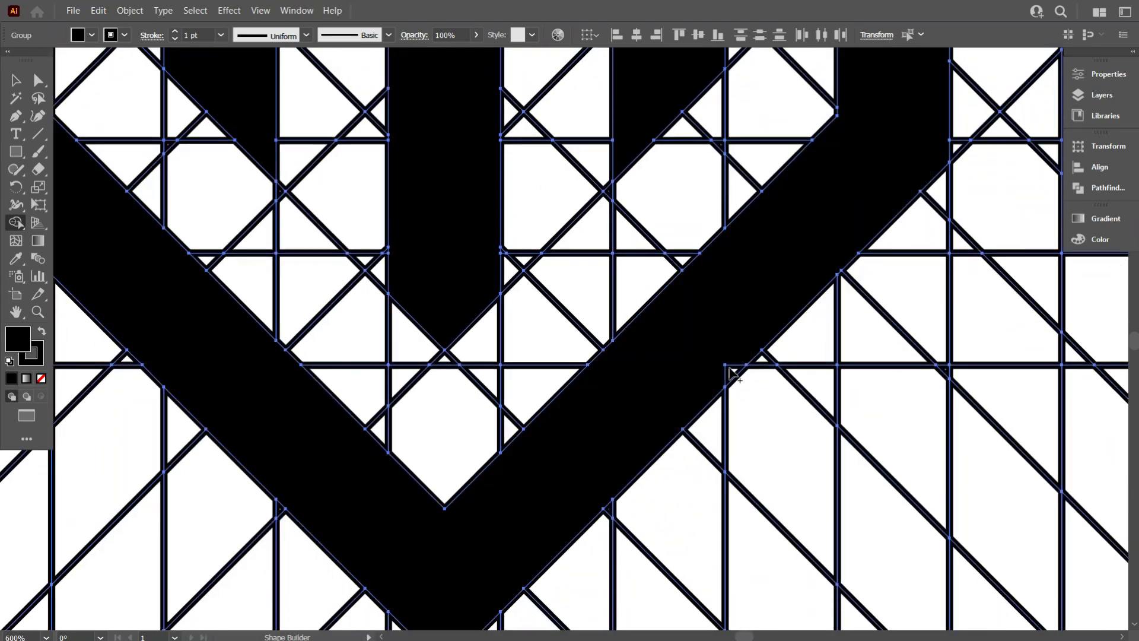
# - Merge the pieces at the X's central crossing into one shape
pyautogui.scroll(3, 725, 333)
pyautogui.scroll(-3, 616, 422)
pyautogui.scroll(-5, 617, 422)
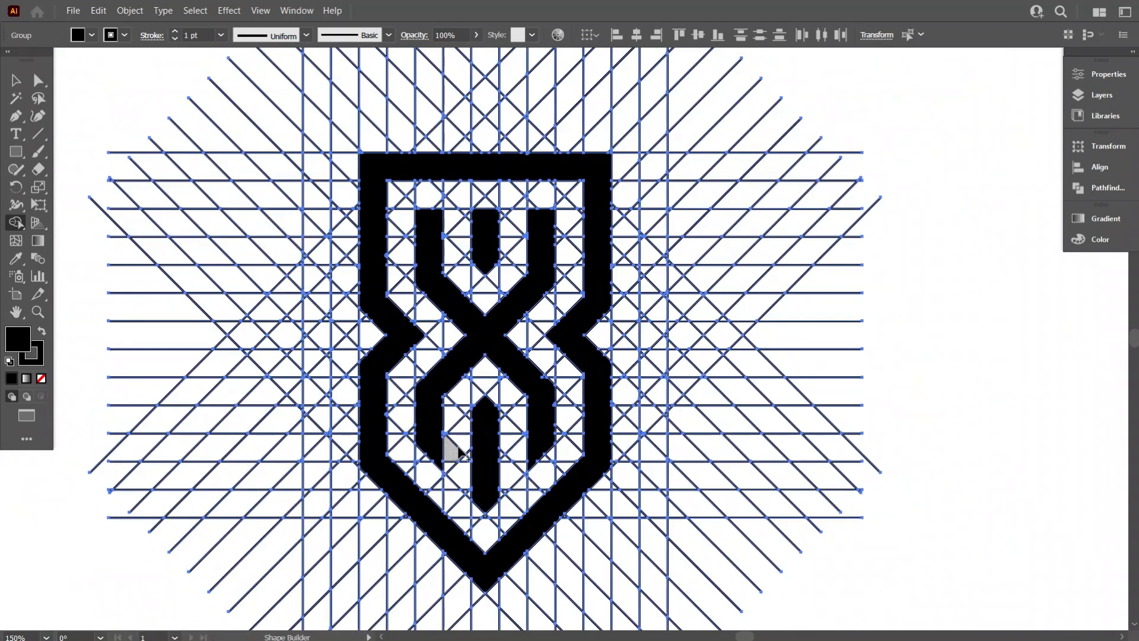
pyautogui.scroll(6, 416, 380)
pyautogui.scroll(-4, 421, 395)
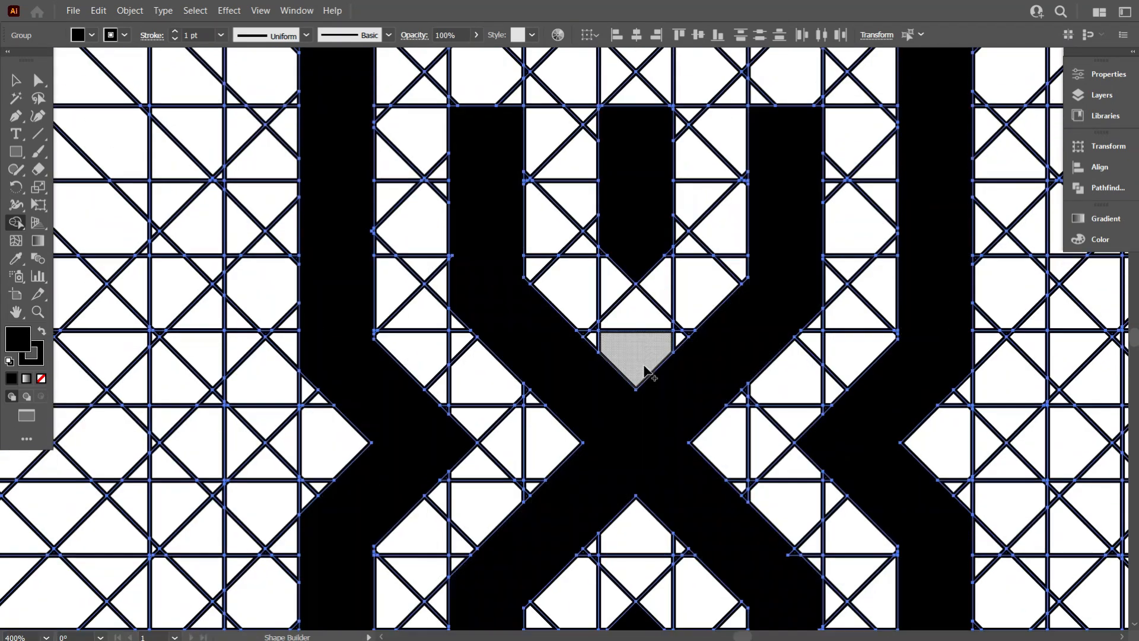
pyautogui.scroll(4, 653, 304)
pyautogui.scroll(-4, 444, 121)
pyautogui.scroll(5, 492, 157)
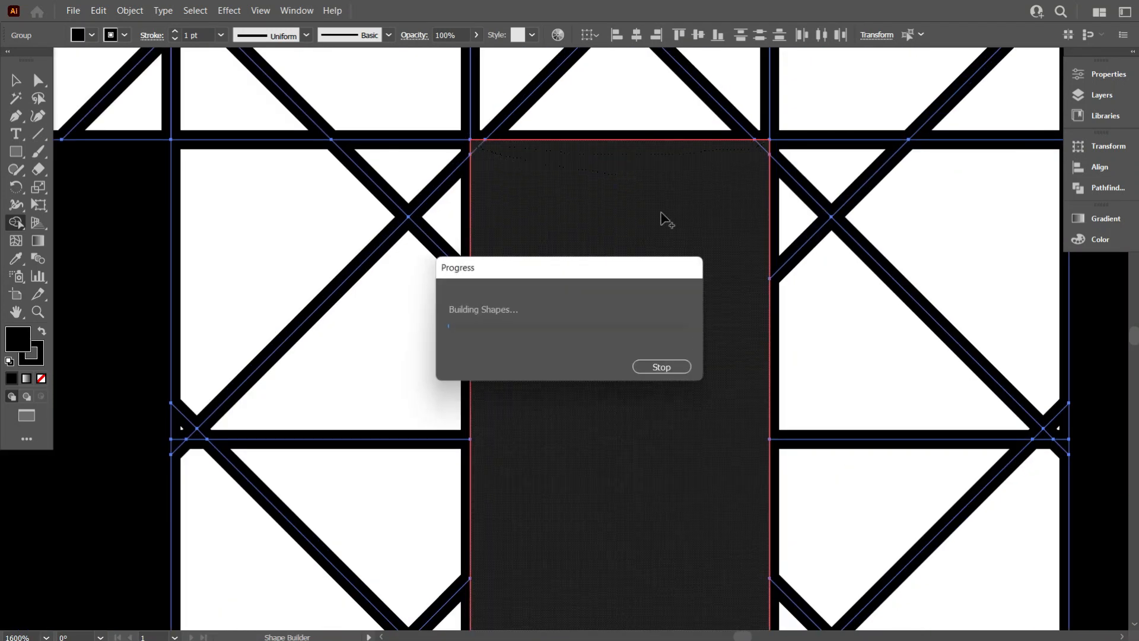
pyautogui.scroll(-2, 620, 276)
pyautogui.scroll(-10, 670, 274)
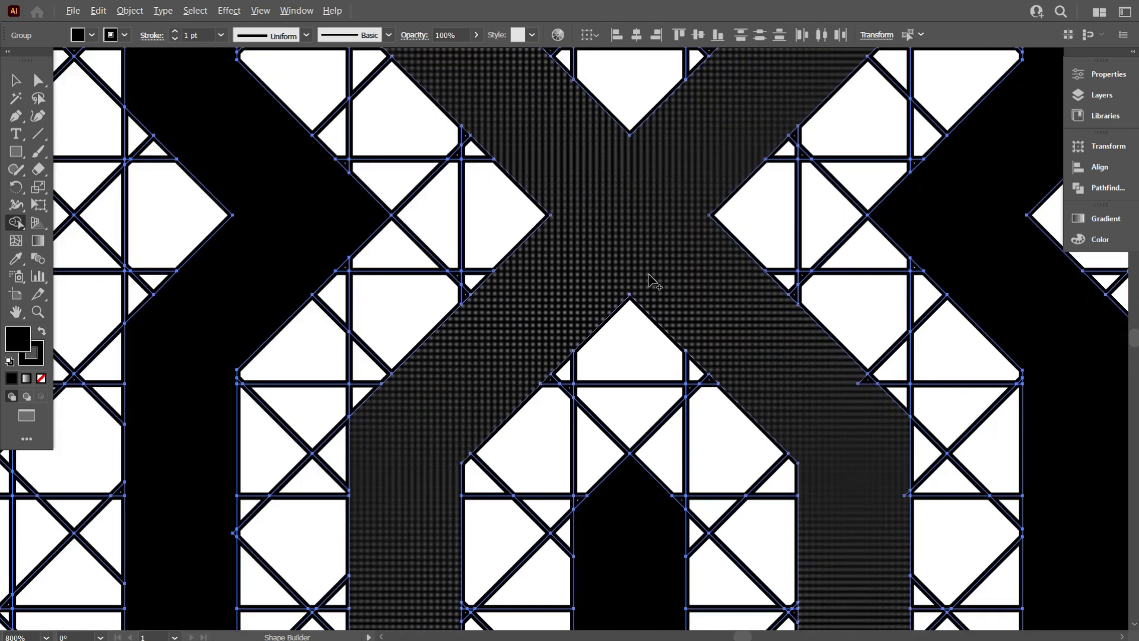
pyautogui.scroll(-1, 648, 275)
pyautogui.moveTo(857, 353); pyautogui.dragTo(861, 334)
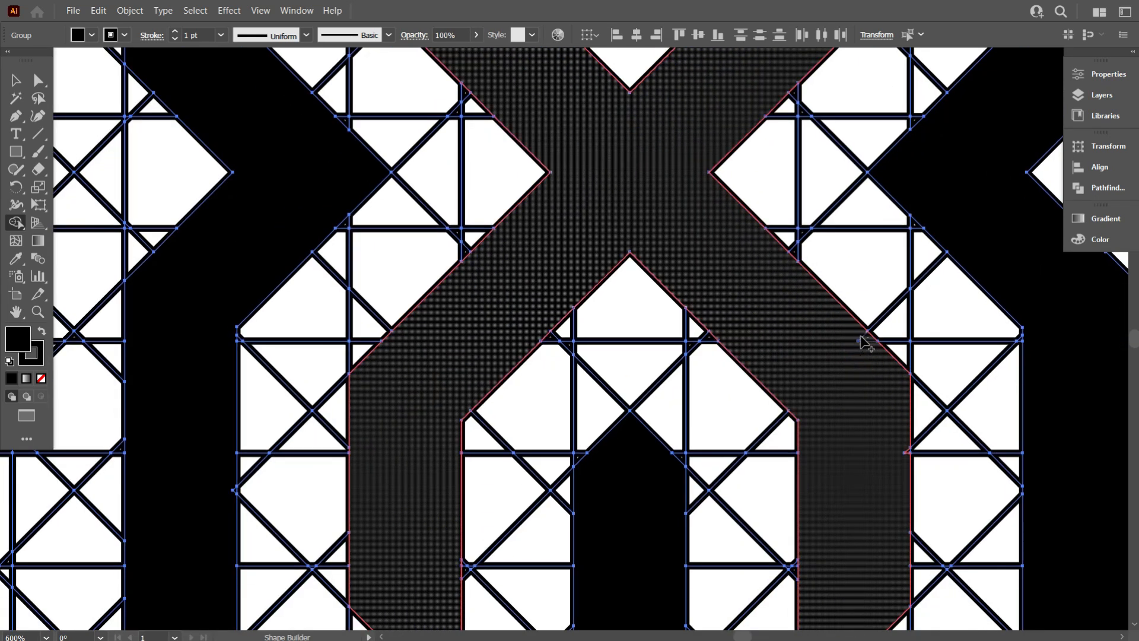
# - Merge the remaining piece of the X's right arm and leave Shape Builder
pyautogui.scroll(4, 893, 469)
pyautogui.moveTo(919, 364); pyautogui.dragTo(954, 390)
pyautogui.scroll(-5, 735, 400)
pyautogui.scroll(-4, 683, 401)
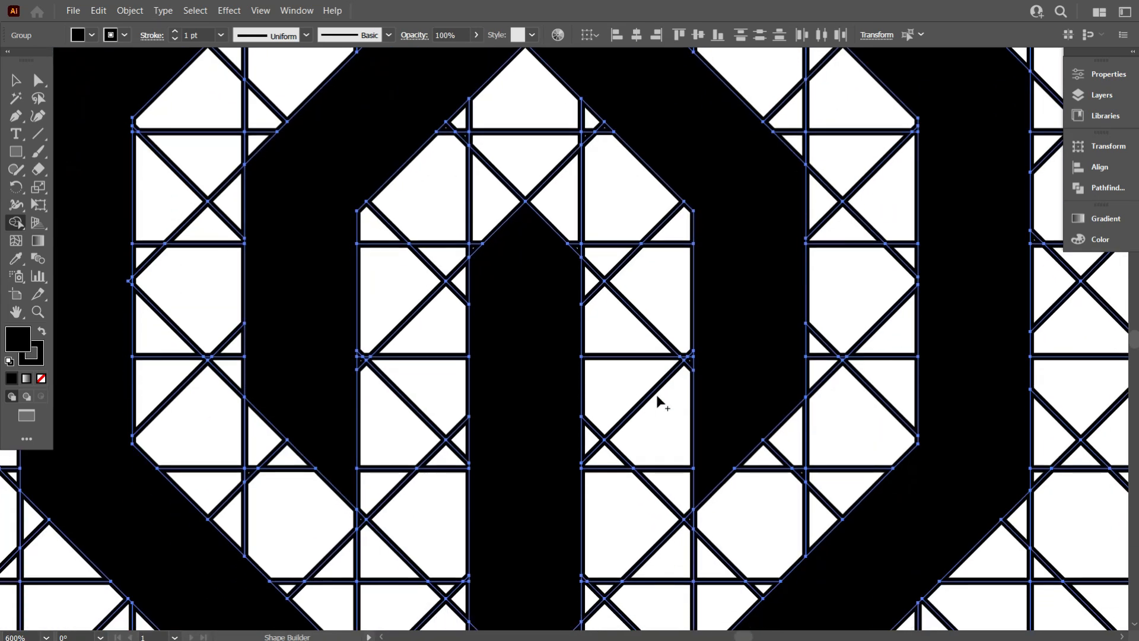
pyautogui.scroll(2, 672, 386)
pyautogui.scroll(-6, 602, 389)
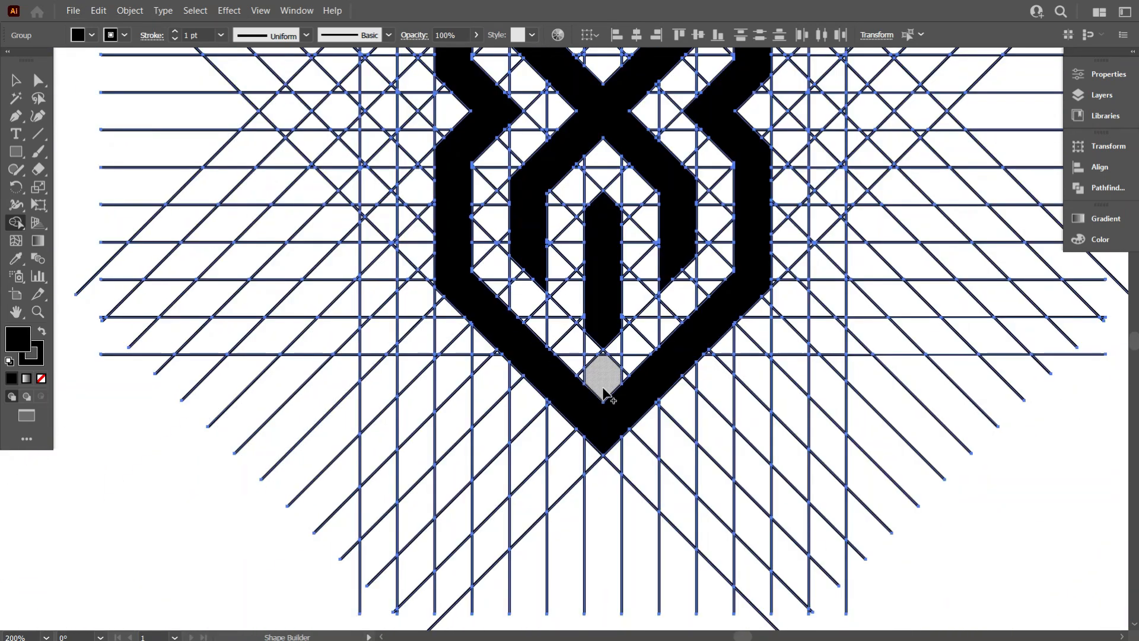
pyautogui.click(16, 80)
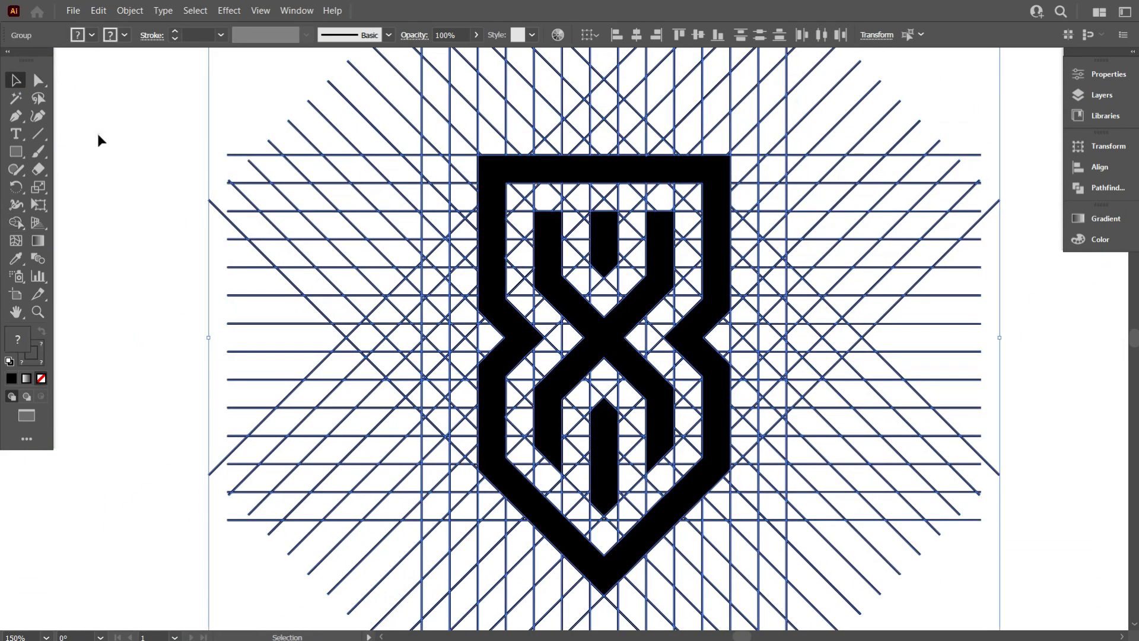
# - Ungroup the grid and emblem group
pyautogui.click(163, 205)
pyautogui.scroll(-1, 164, 204)
pyautogui.scroll(1, 532, 325)
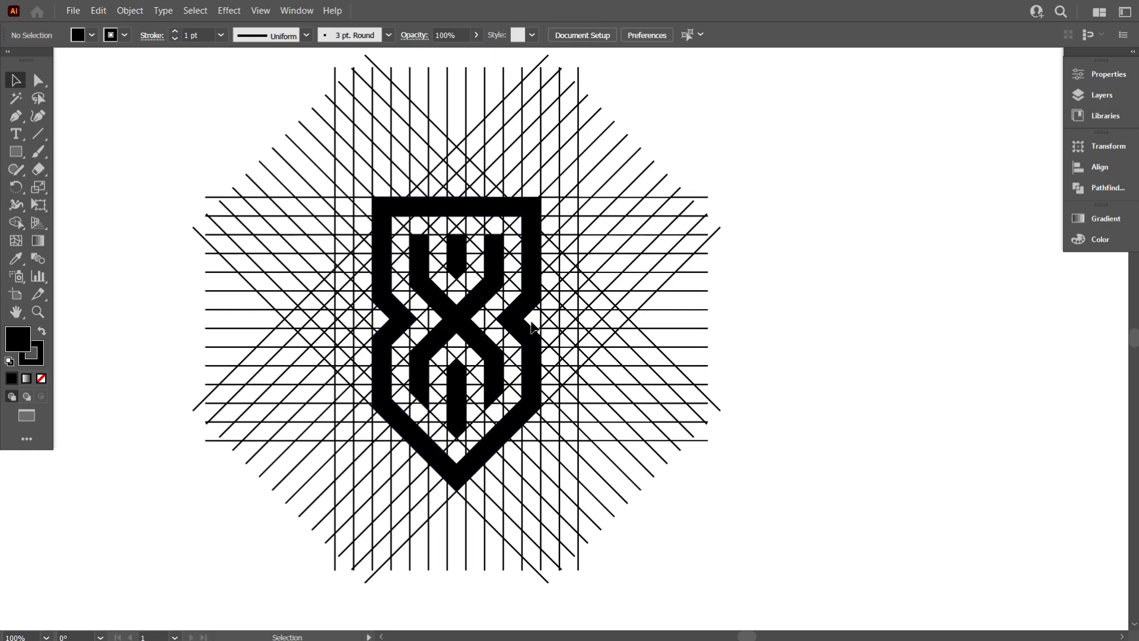
pyautogui.click(386, 213)
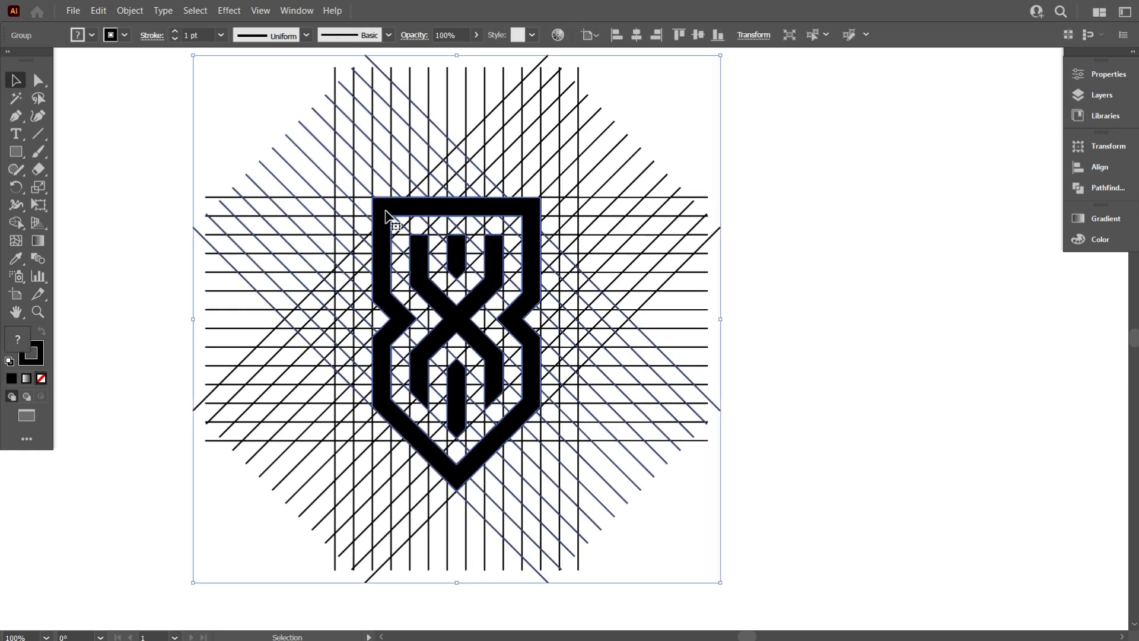
pyautogui.rightClick(383, 207)
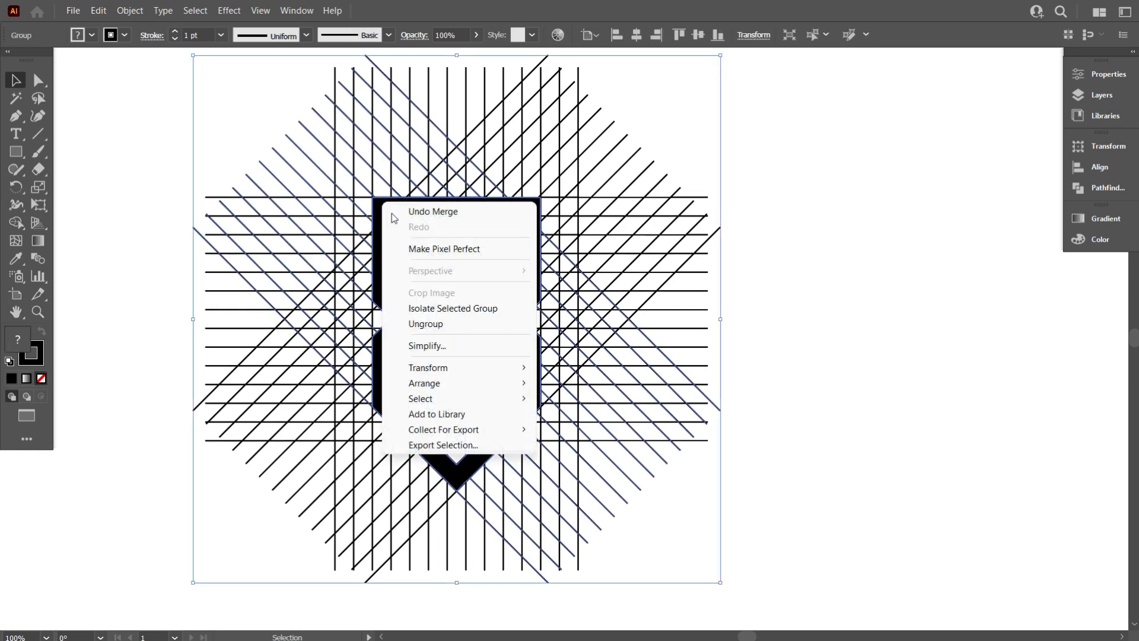
pyautogui.click(457, 320)
pyautogui.click(955, 322)
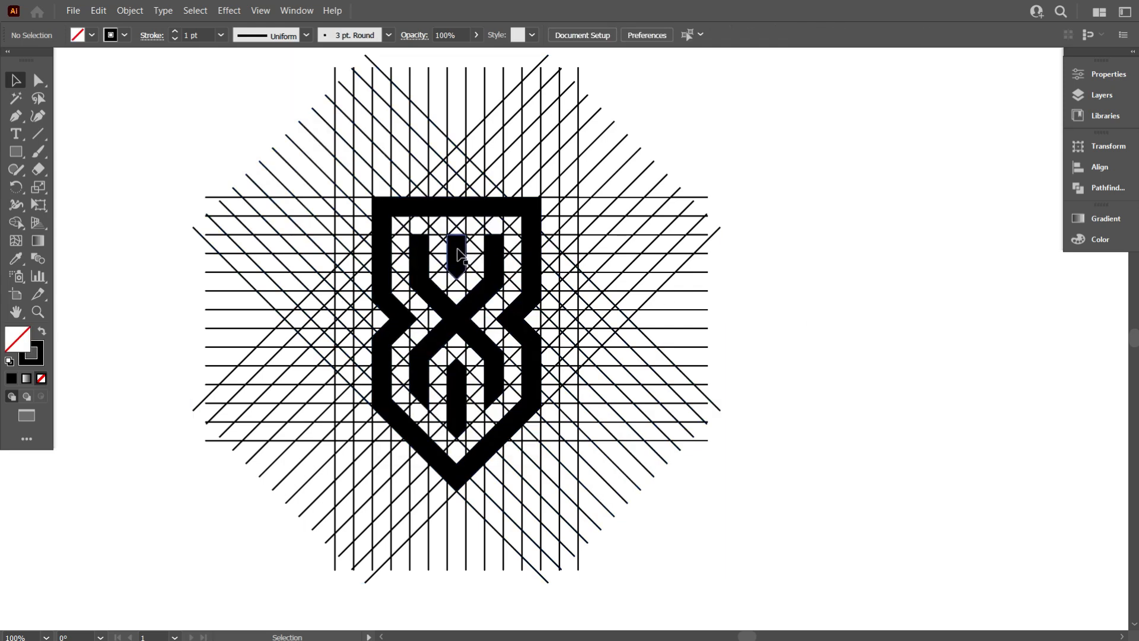
# - Select all the emblem pieces and move them out of the grid to the right
pyautogui.click(456, 254)
pyautogui.click(456, 425)
pyautogui.click(847, 410)
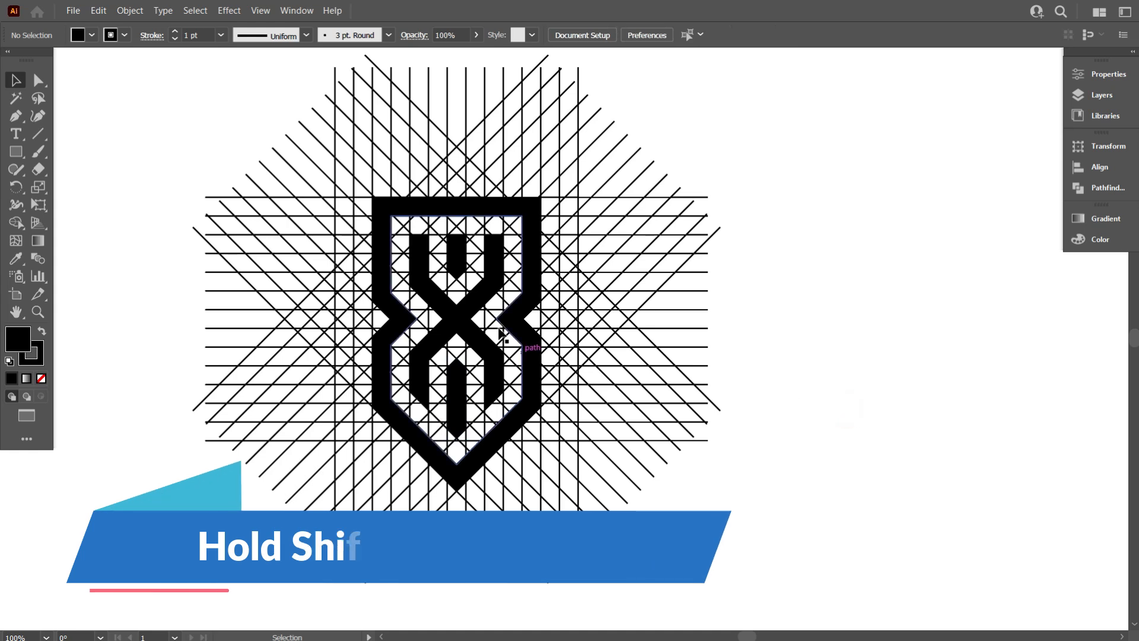
pyautogui.click(381, 230)
pyautogui.keyDown('shift'); pyautogui.click(417, 262); pyautogui.keyUp('shift')
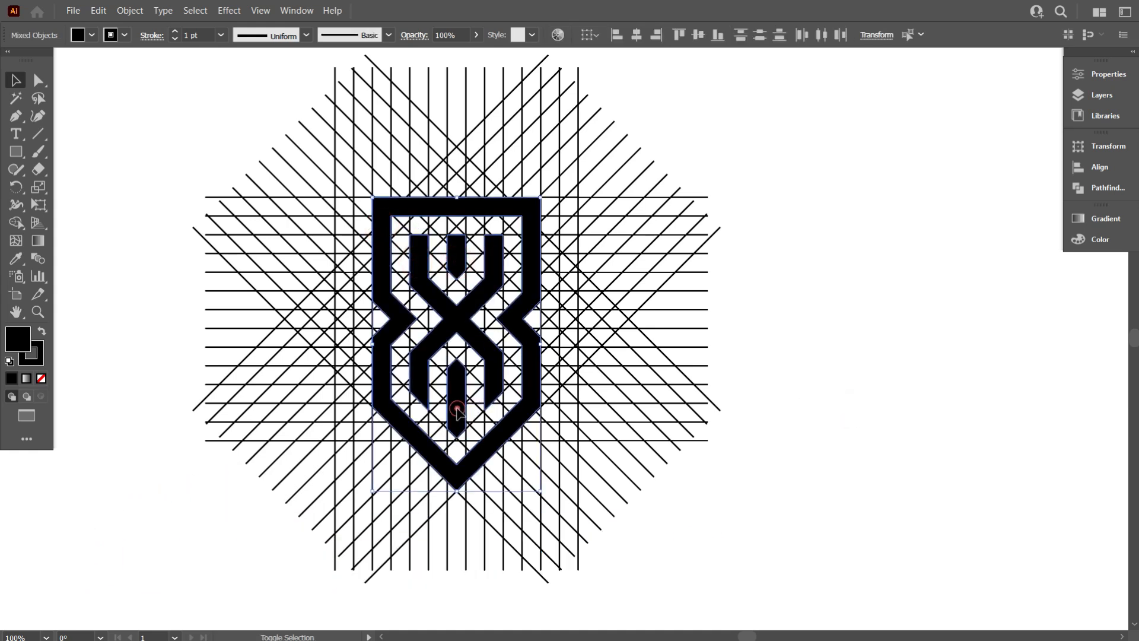
pyautogui.moveTo(457, 406); pyautogui.dragTo(961, 407)
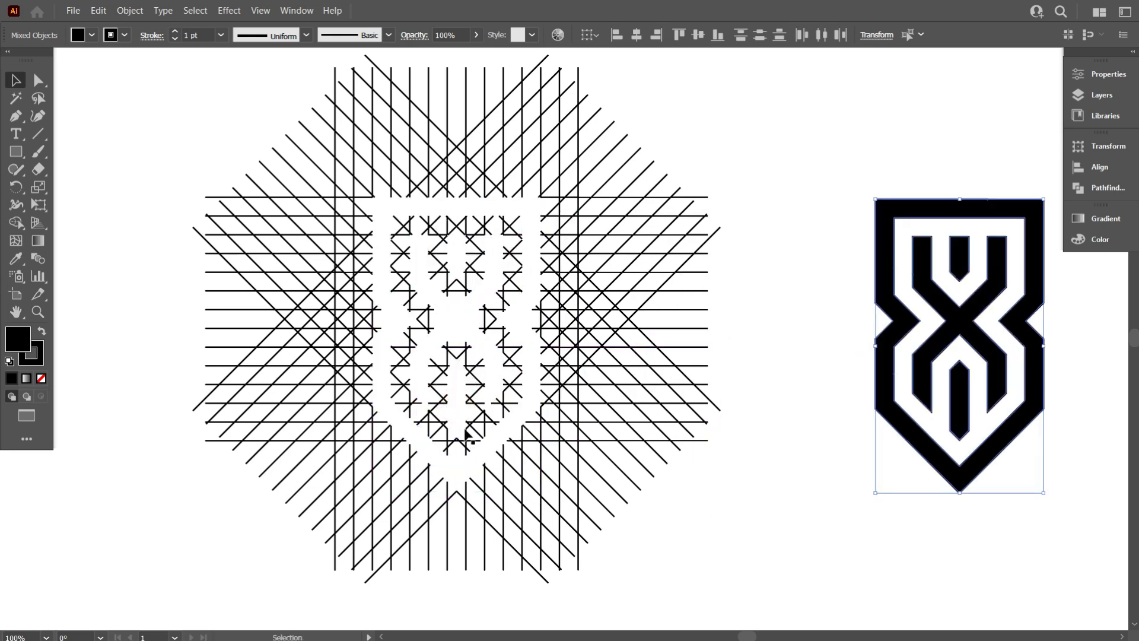
# - Select the leftover grid lines and delete them
pyautogui.scroll(-2, 460, 436)
pyautogui.click(666, 491)
pyautogui.scroll(1, 763, 469)
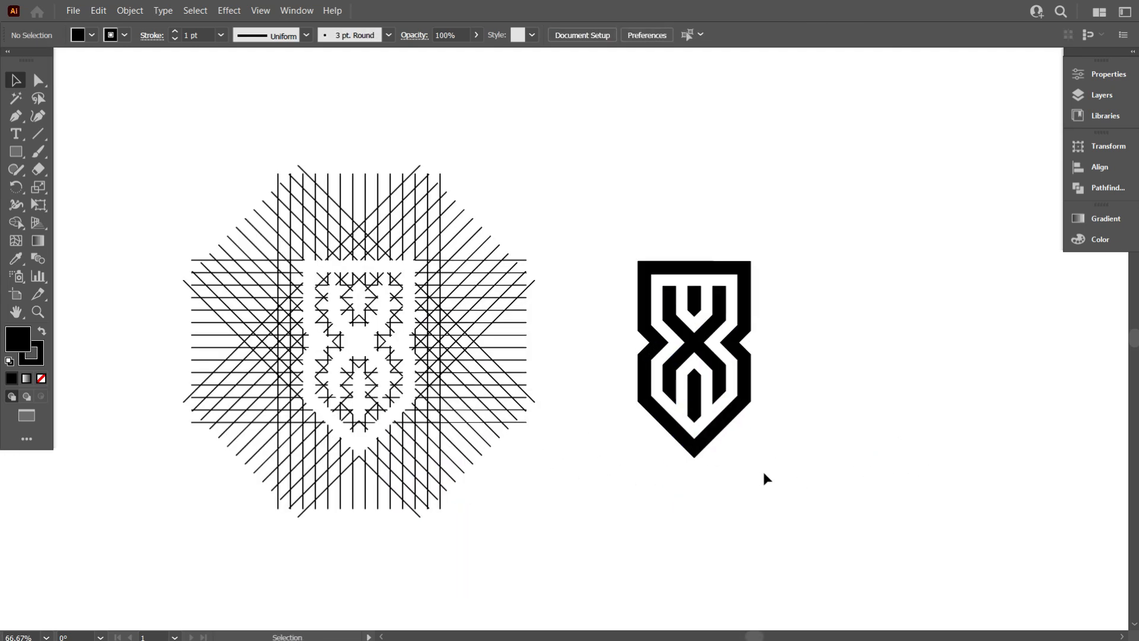
pyautogui.scroll(2, 331, 432)
pyautogui.moveTo(482, 478); pyautogui.dragTo(553, 533)
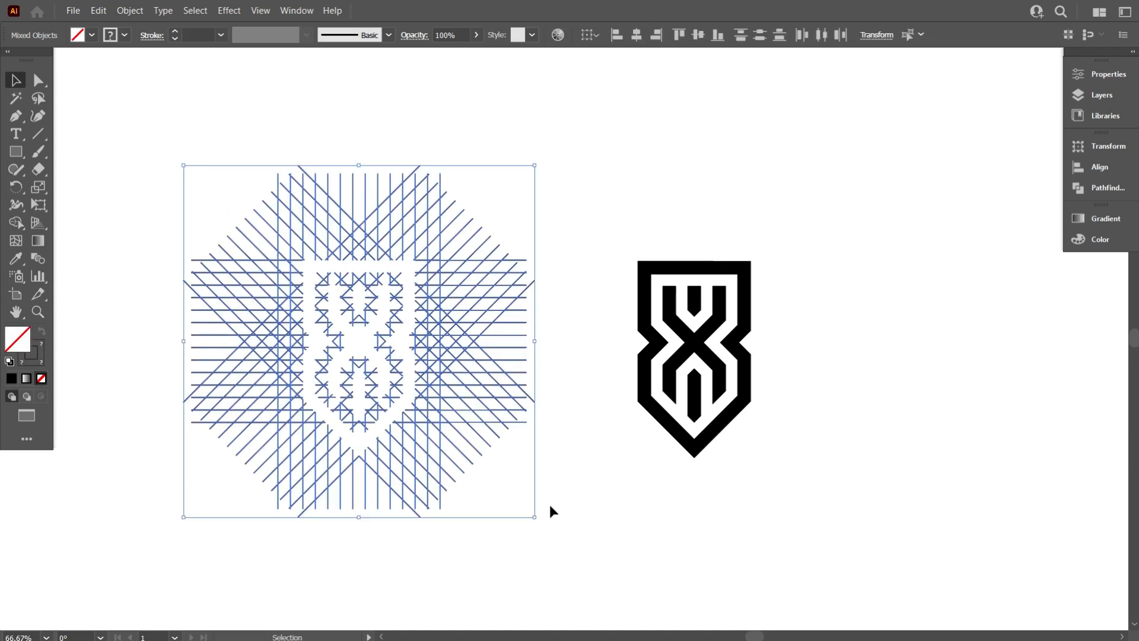
pyautogui.press('Delete')
# - Select the whole emblem and set its stroke weight to 5 pt
pyautogui.scroll(-2, 686, 432)
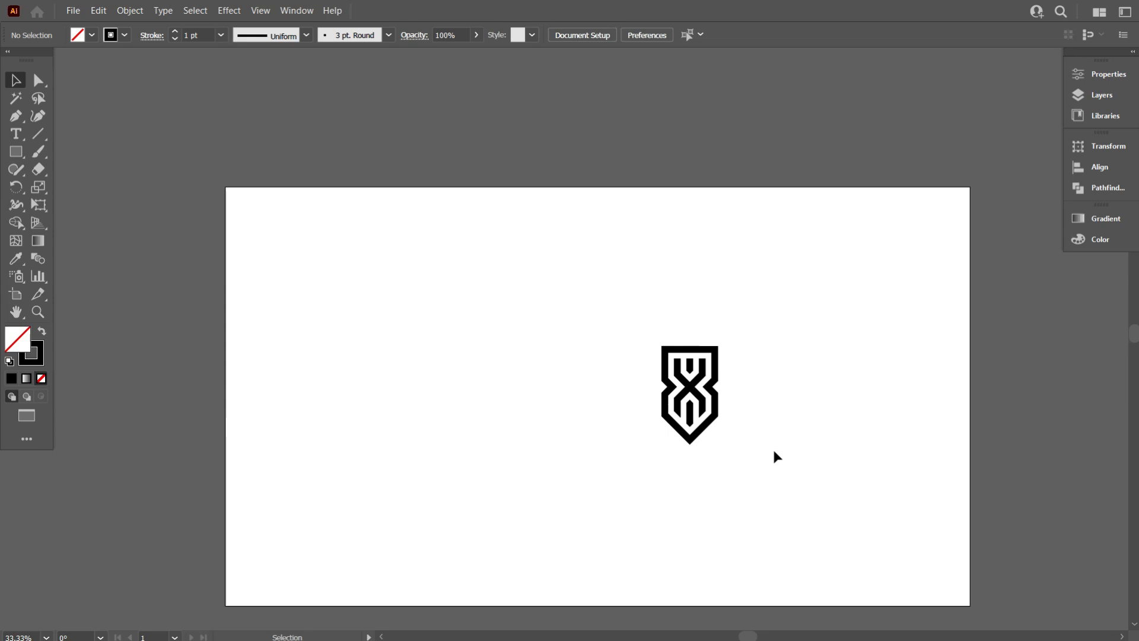
pyautogui.scroll(2, 771, 448)
pyautogui.moveTo(760, 465); pyautogui.dragTo(493, 216)
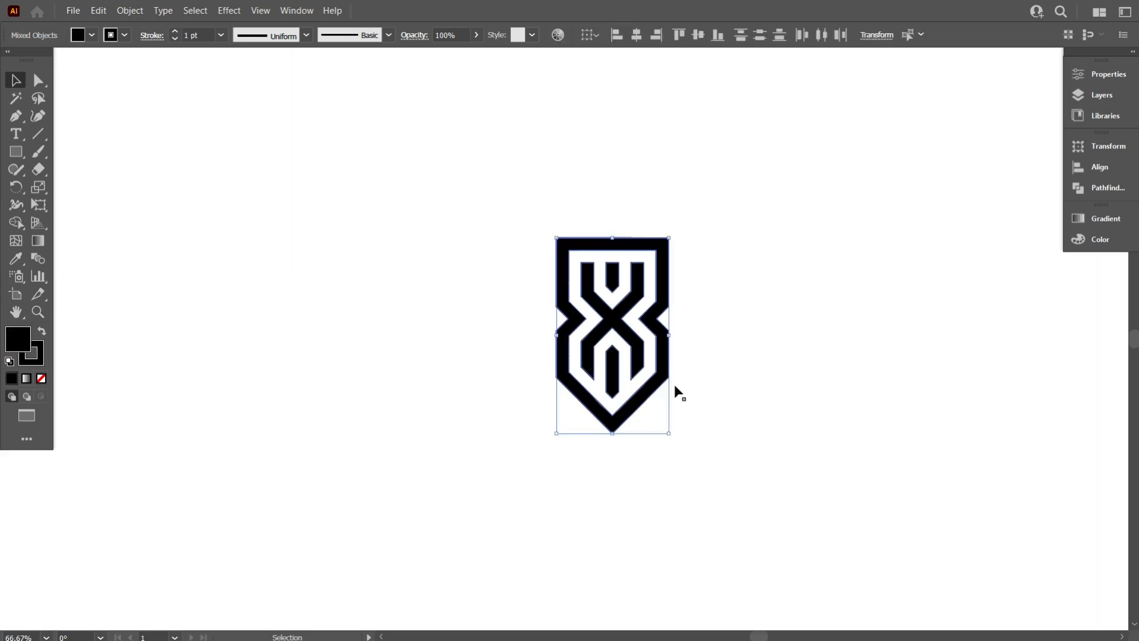
pyautogui.click(765, 374)
pyautogui.scroll(1, 653, 407)
pyautogui.scroll(1, 733, 404)
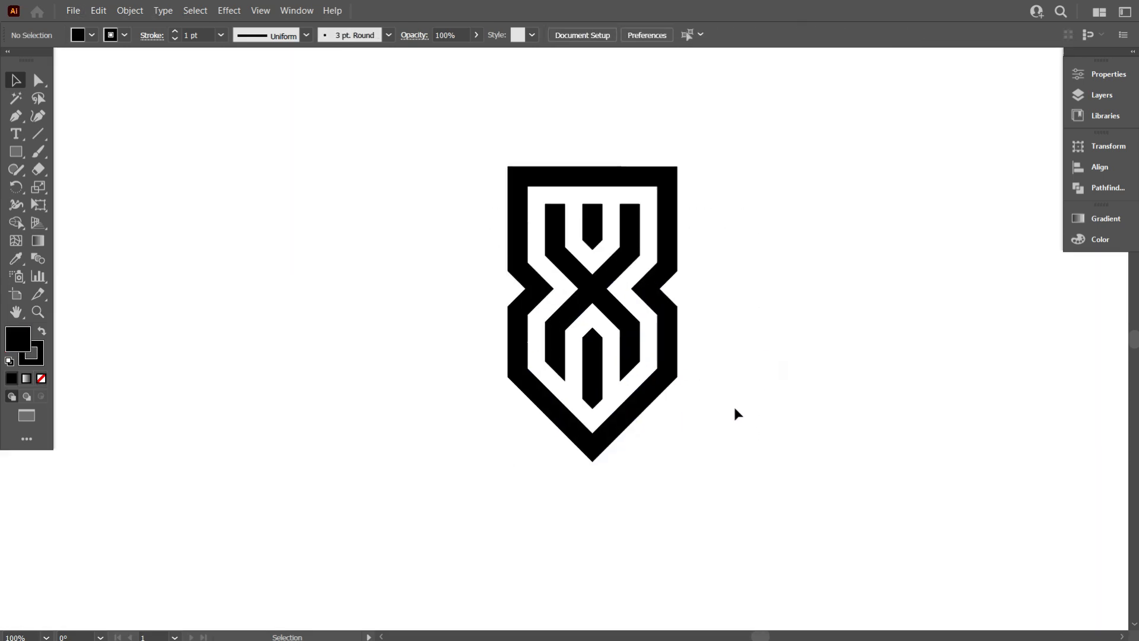
pyautogui.moveTo(527, 247); pyautogui.dragTo(451, 145)
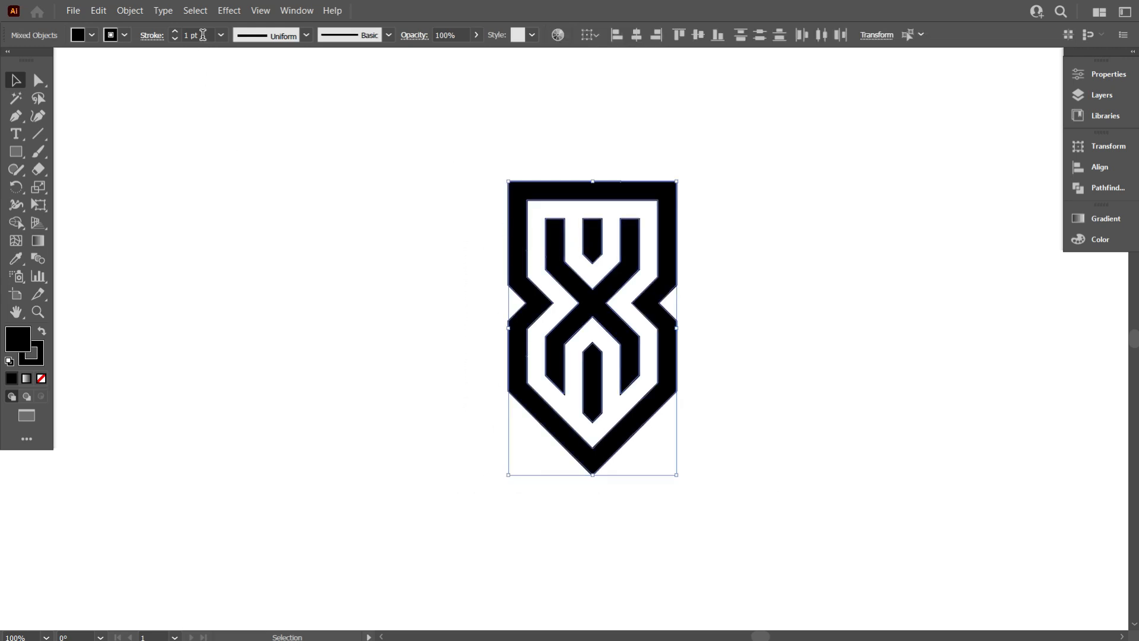
pyautogui.scroll(5, 202, 35)
pyautogui.scroll(-1, 203, 35)
pyautogui.click(251, 147)
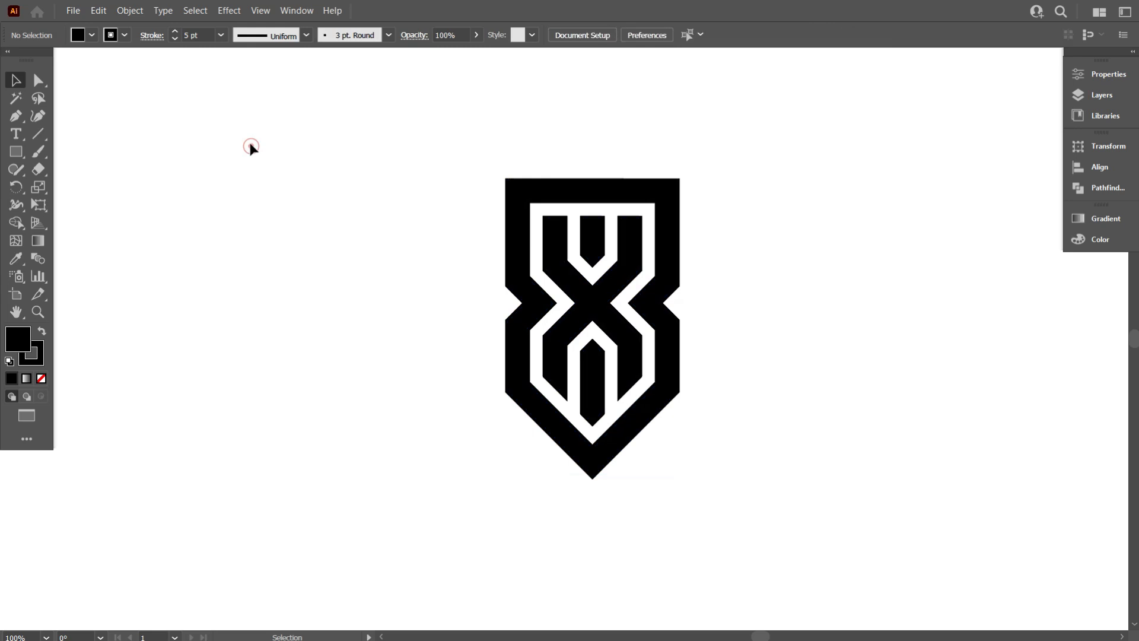
# - Select the emblem and convert its strokes with Outline Stroke
pyautogui.moveTo(342, 173); pyautogui.dragTo(694, 467)
pyautogui.click(817, 449)
pyautogui.moveTo(391, 143); pyautogui.dragTo(553, 306)
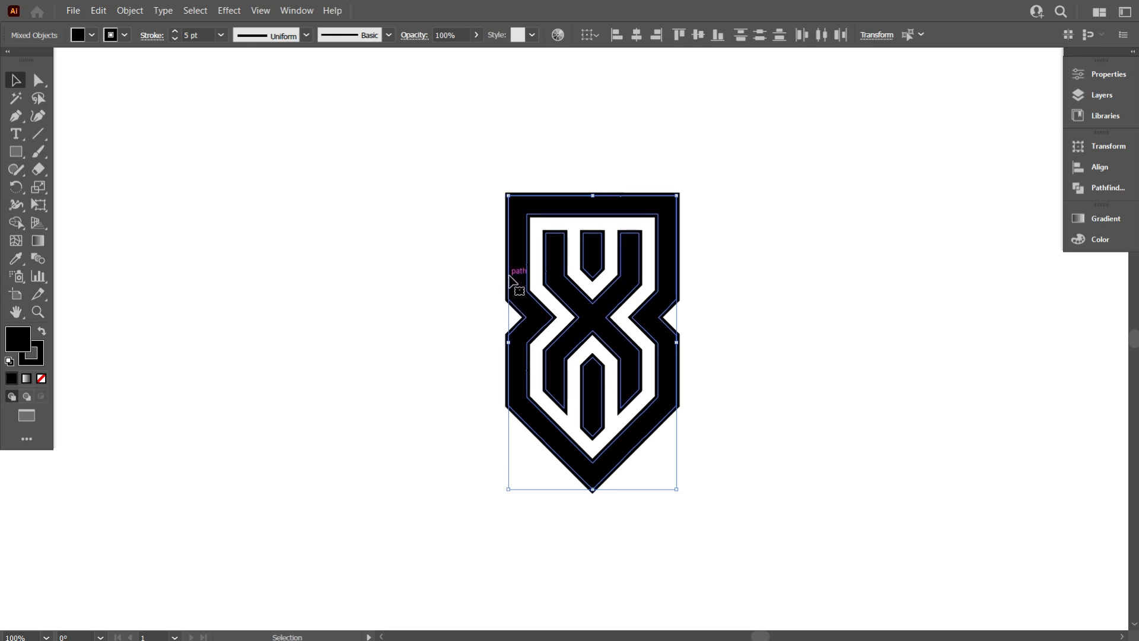
pyautogui.click(460, 261)
pyautogui.moveTo(439, 189); pyautogui.dragTo(707, 424)
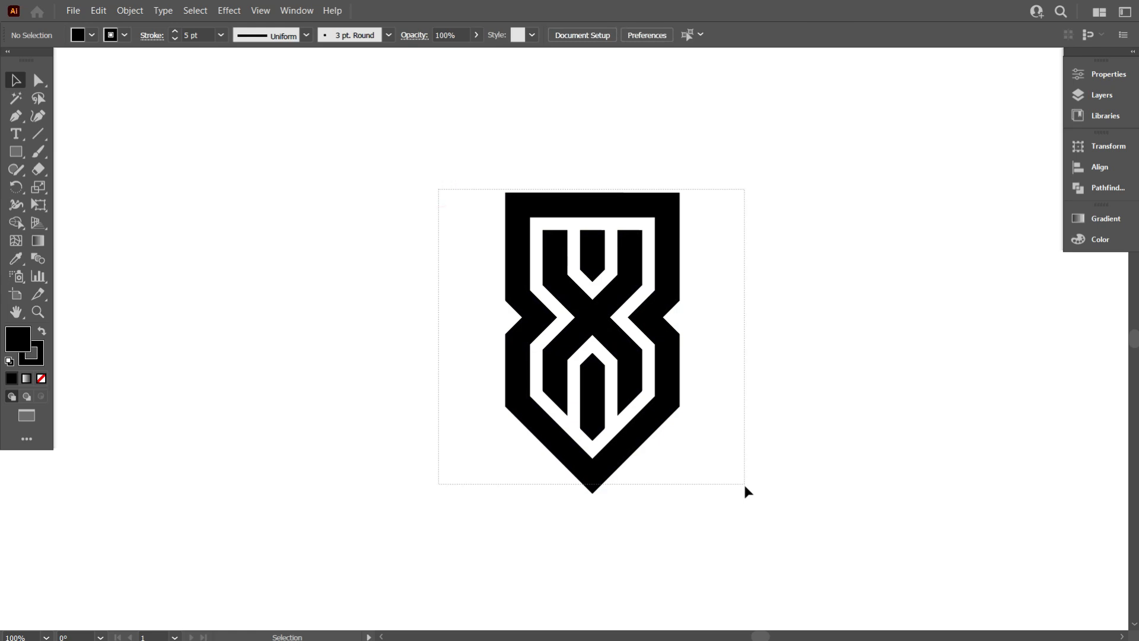
pyautogui.moveTo(746, 489); pyautogui.dragTo(744, 489)
pyautogui.click(126, 12)
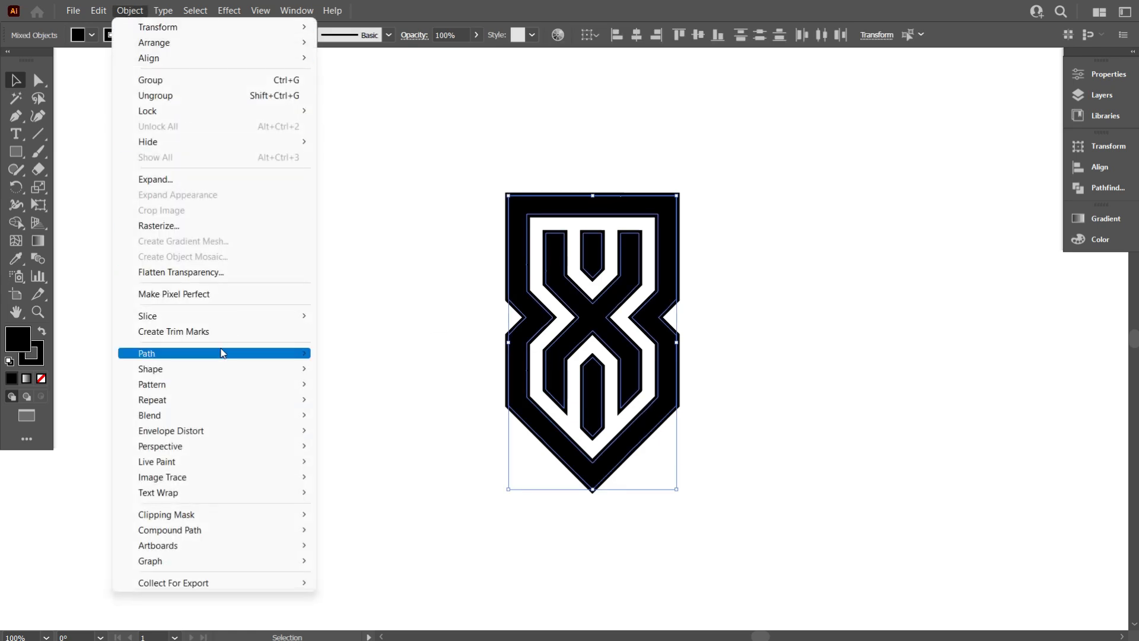
pyautogui.moveTo(295, 354)
pyautogui.click(379, 390)
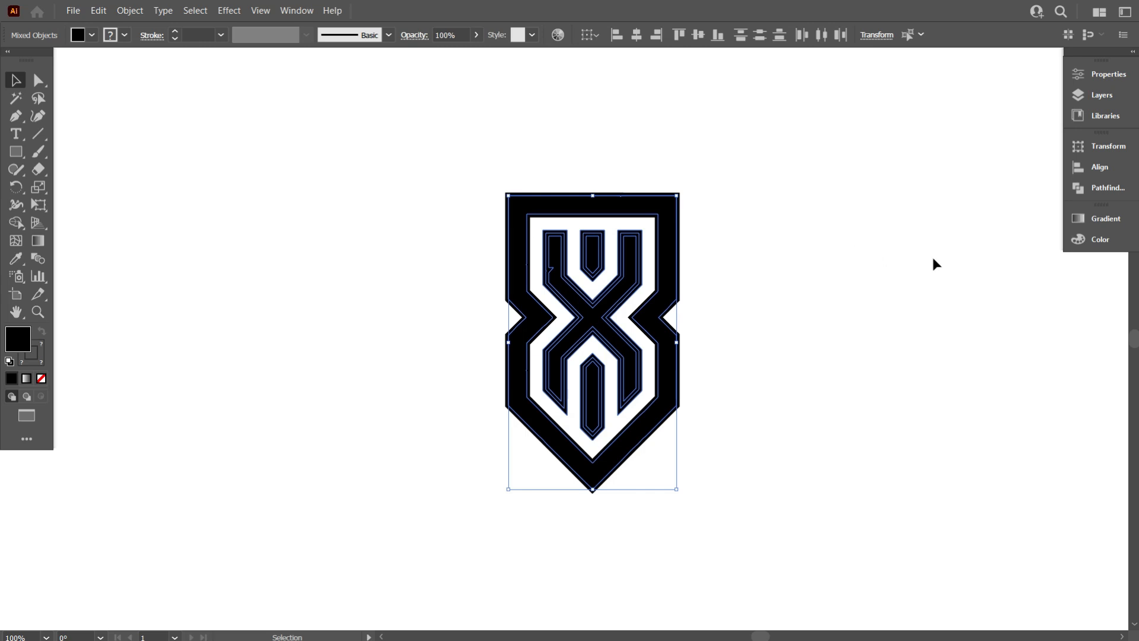
# - Unite the emblem's shapes with Pathfinder
pyautogui.click(1104, 194)
pyautogui.click(904, 187)
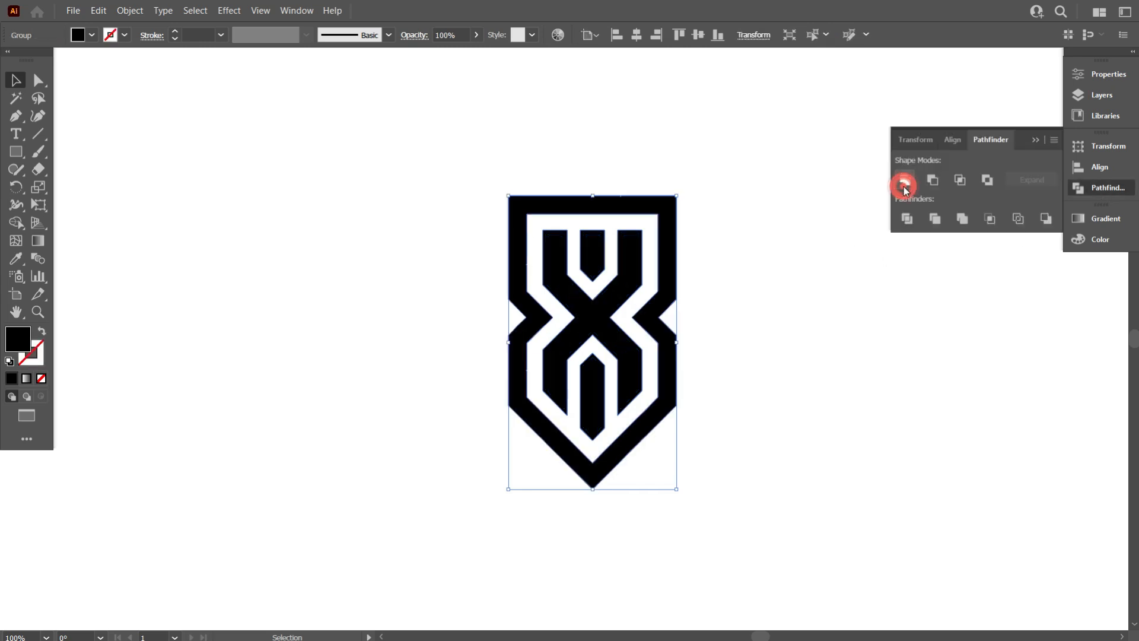
pyautogui.click(837, 332)
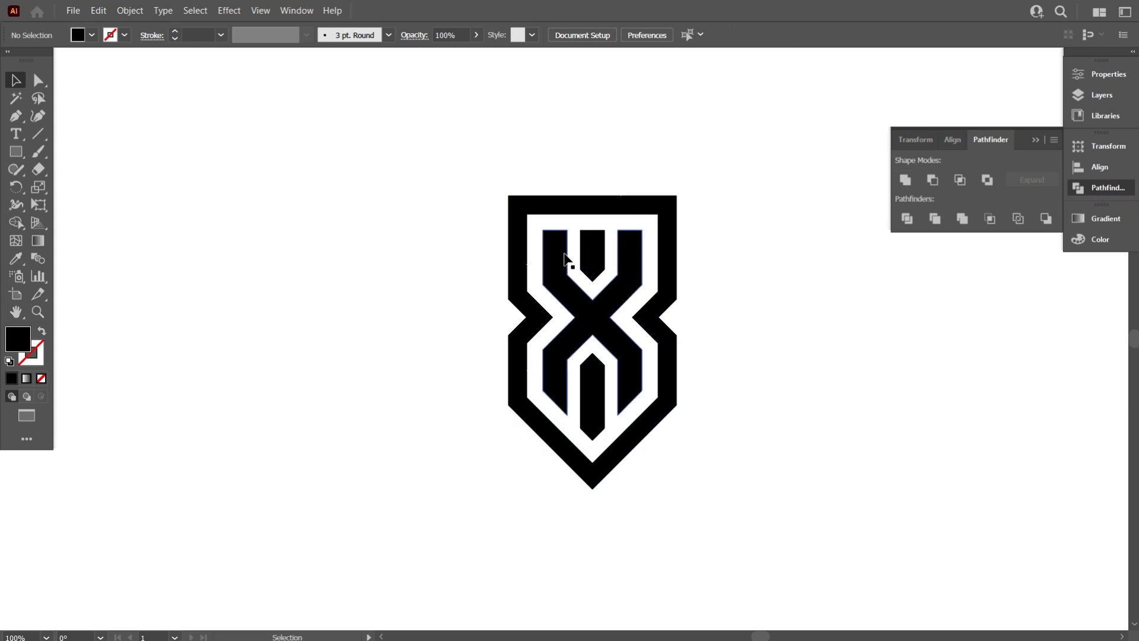
# - Undo the Unite and the Outline Stroke on the emblem
pyautogui.hotkey('ctrl', 'z')
pyautogui.hotkey('ctrl', 'z')
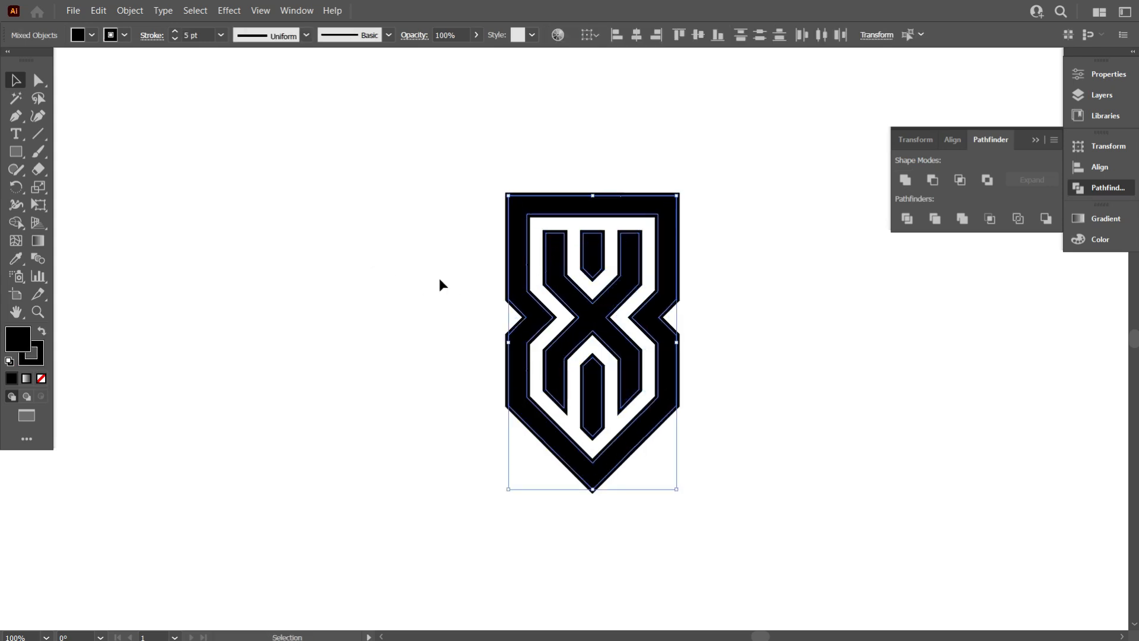
pyautogui.click(132, 10)
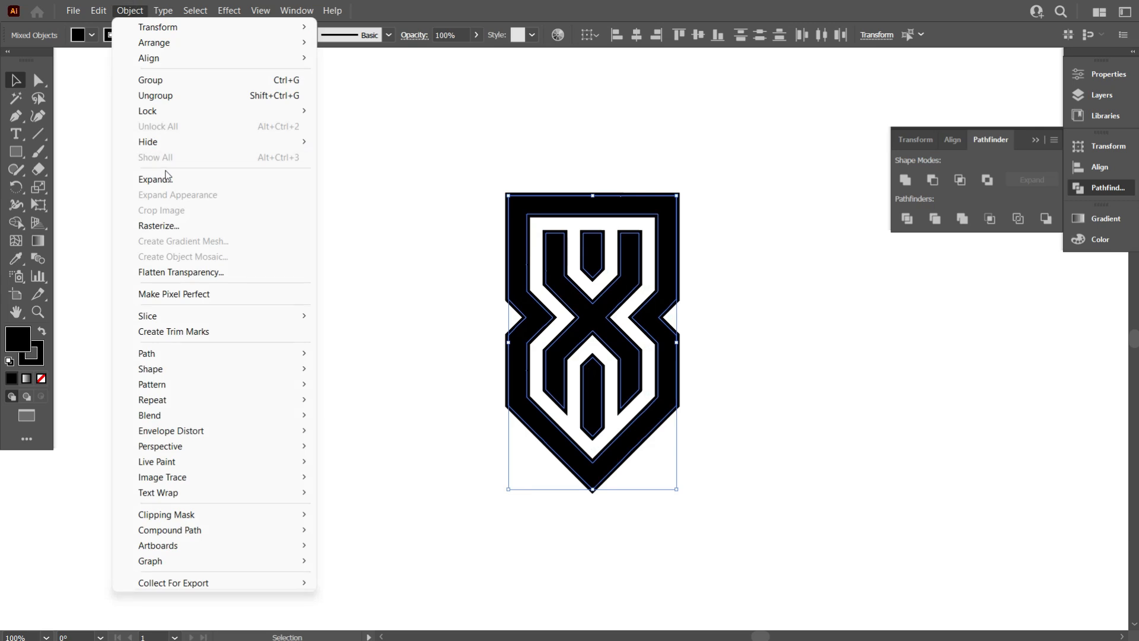
# - Expand the selected emblem's appearance into plain shapes
pyautogui.click(334, 203)
pyautogui.moveTo(384, 144); pyautogui.dragTo(777, 560)
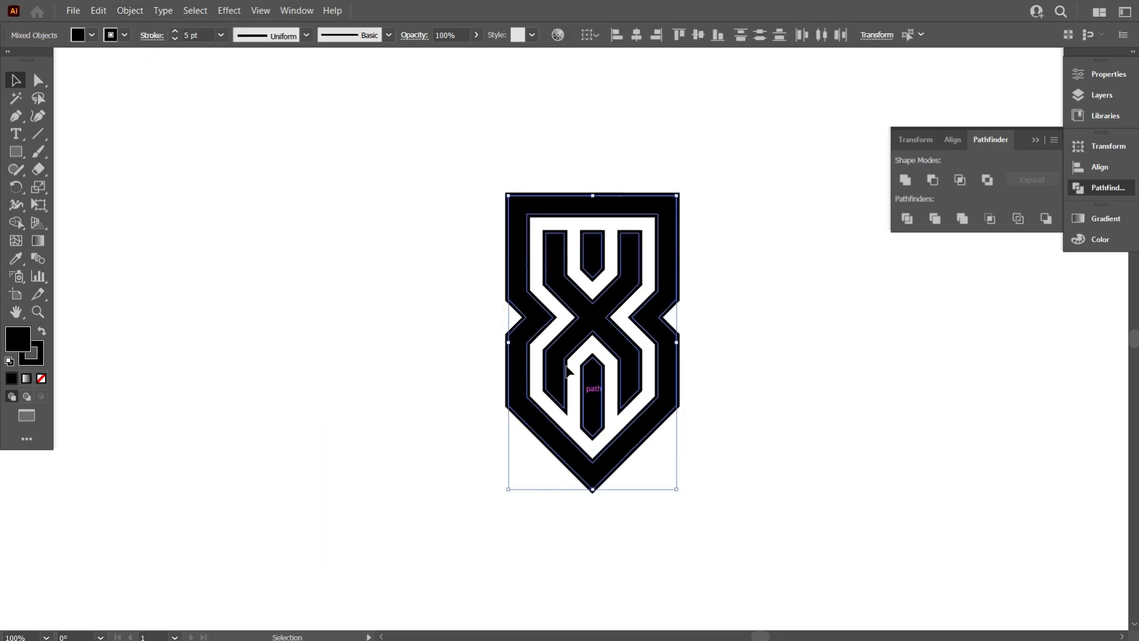
pyautogui.click(130, 10)
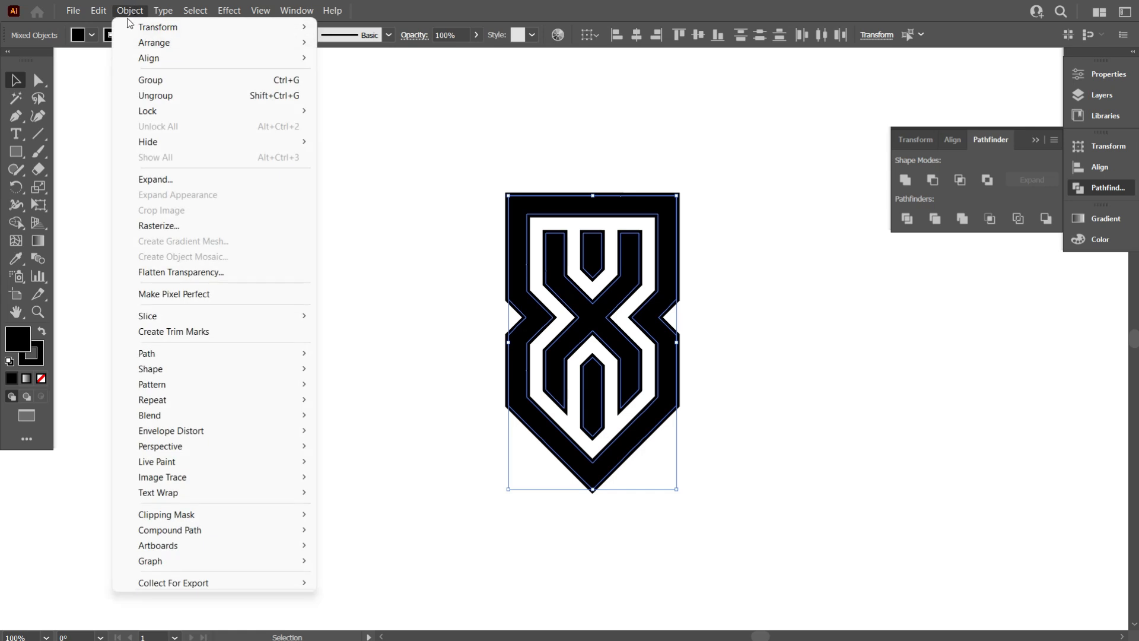
pyautogui.click(161, 179)
pyautogui.click(534, 397)
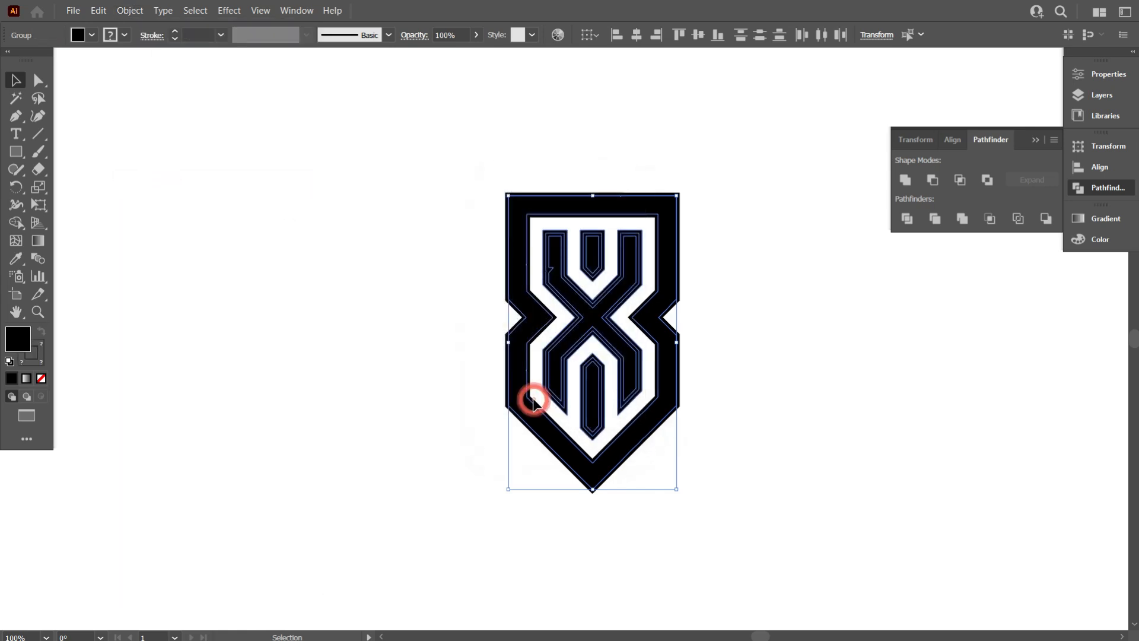
# - Unite the expanded emblem's shapes with Pathfinder
pyautogui.click(900, 181)
pyautogui.click(749, 322)
# - Try adjusting the stroke weight of the united emblem
pyautogui.moveTo(417, 243); pyautogui.dragTo(741, 507)
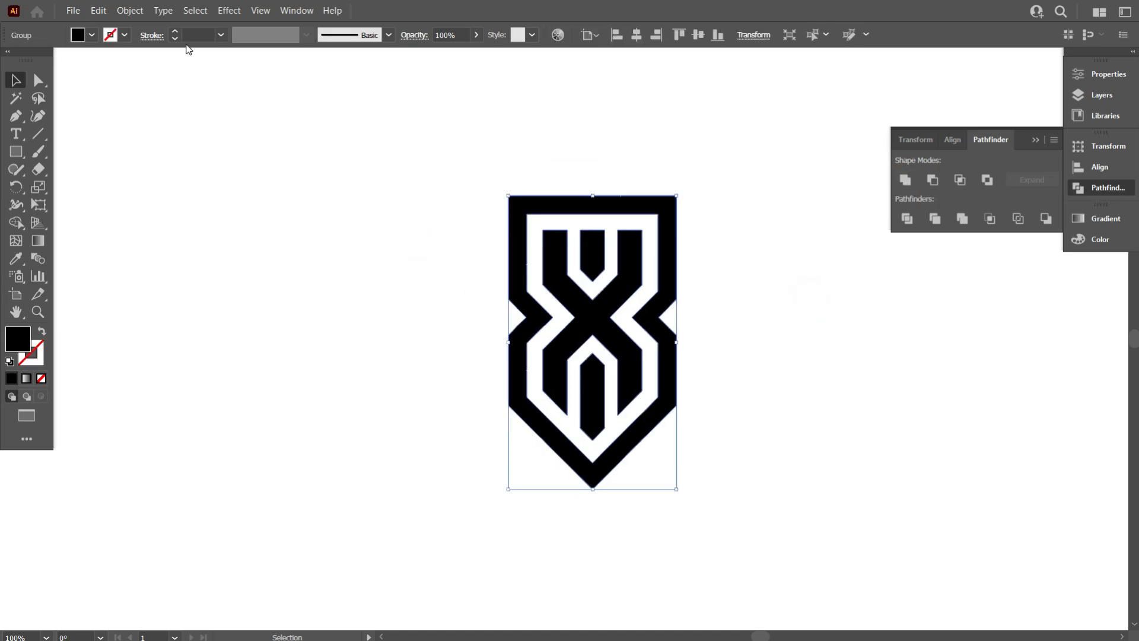
pyautogui.click(175, 40)
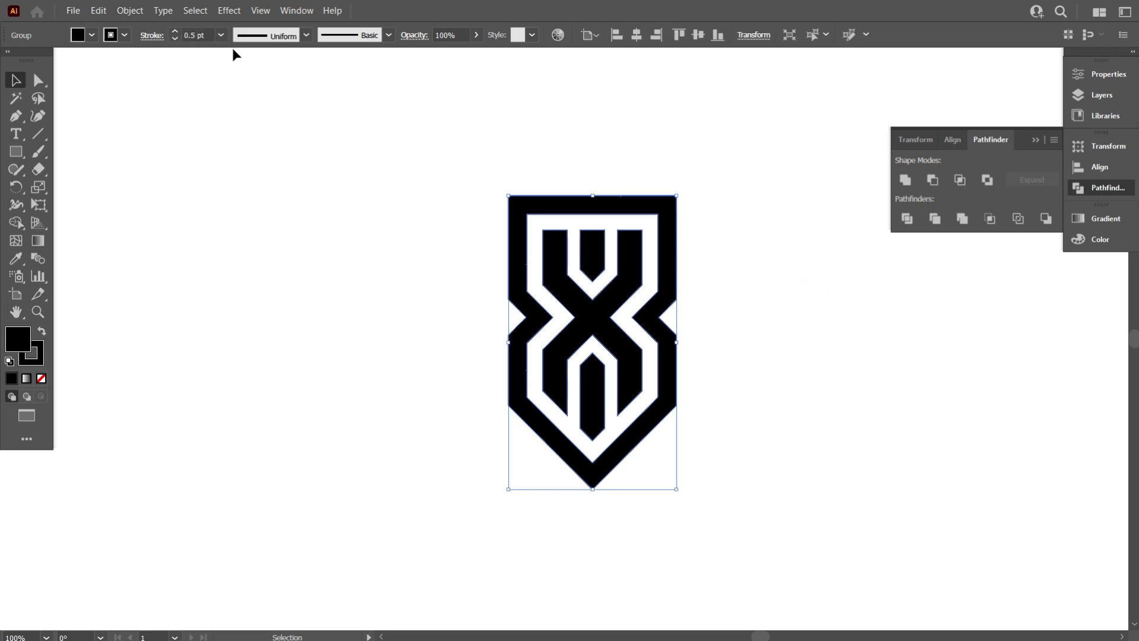
pyautogui.scroll(5, 204, 34)
pyautogui.scroll(-1, 203, 35)
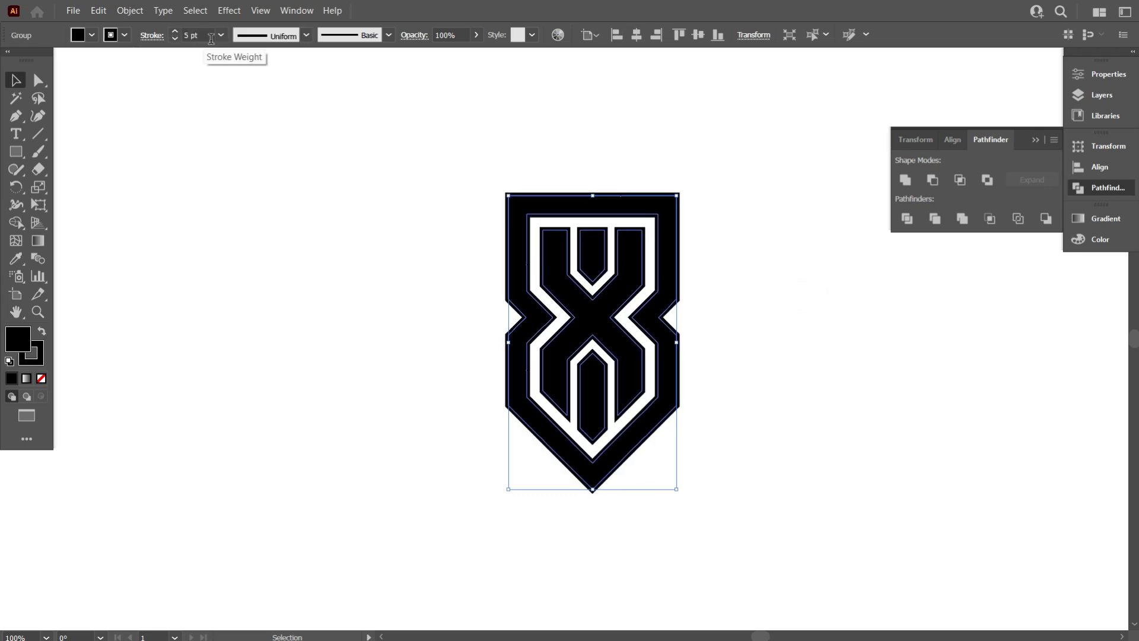
pyautogui.click(281, 169)
pyautogui.moveTo(358, 192); pyautogui.dragTo(745, 451)
pyautogui.scroll(-2, 679, 483)
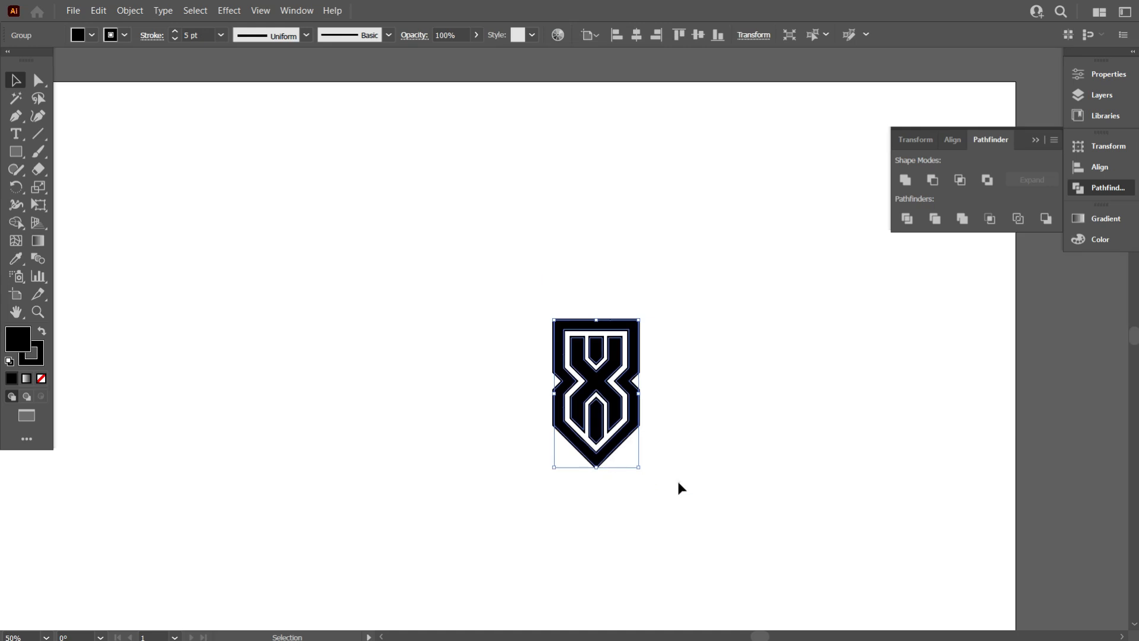
pyautogui.click(363, 290)
pyautogui.scroll(2, 643, 427)
pyautogui.scroll(3, 537, 329)
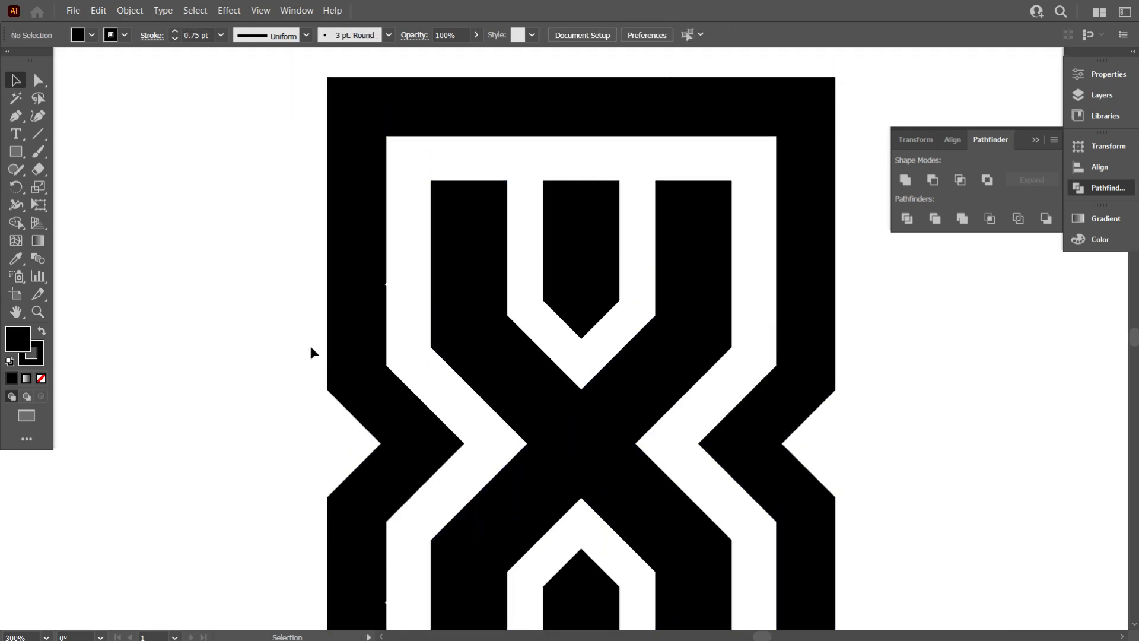
pyautogui.scroll(-2, 308, 338)
pyautogui.scroll(-4, 580, 354)
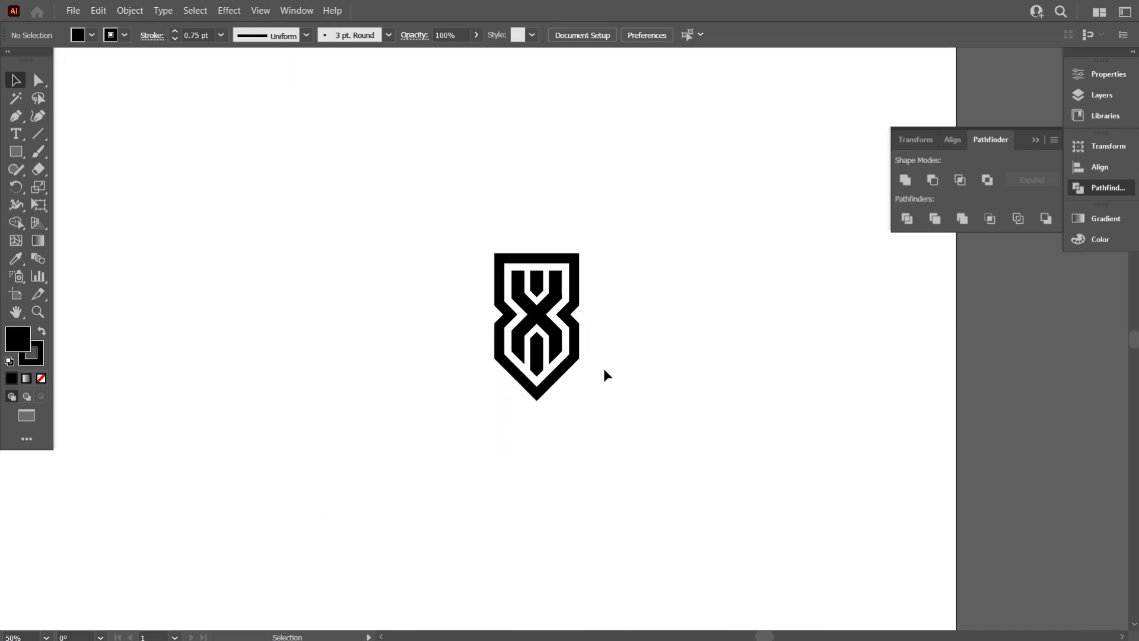
pyautogui.scroll(-1, 641, 379)
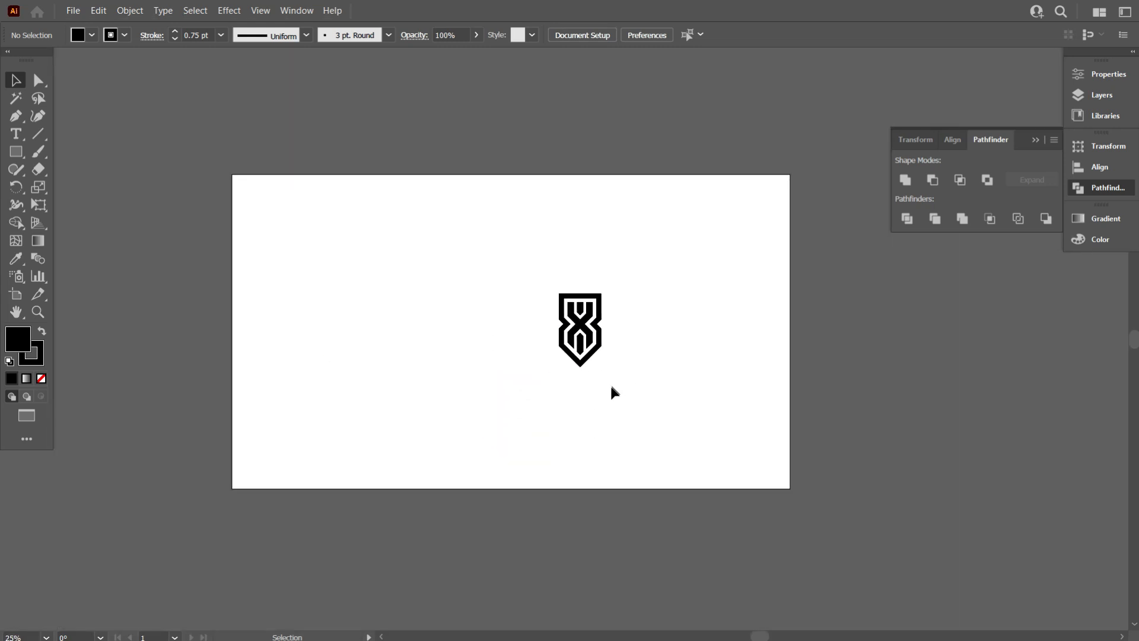
pyautogui.scroll(1, 611, 381)
pyautogui.click(1035, 140)
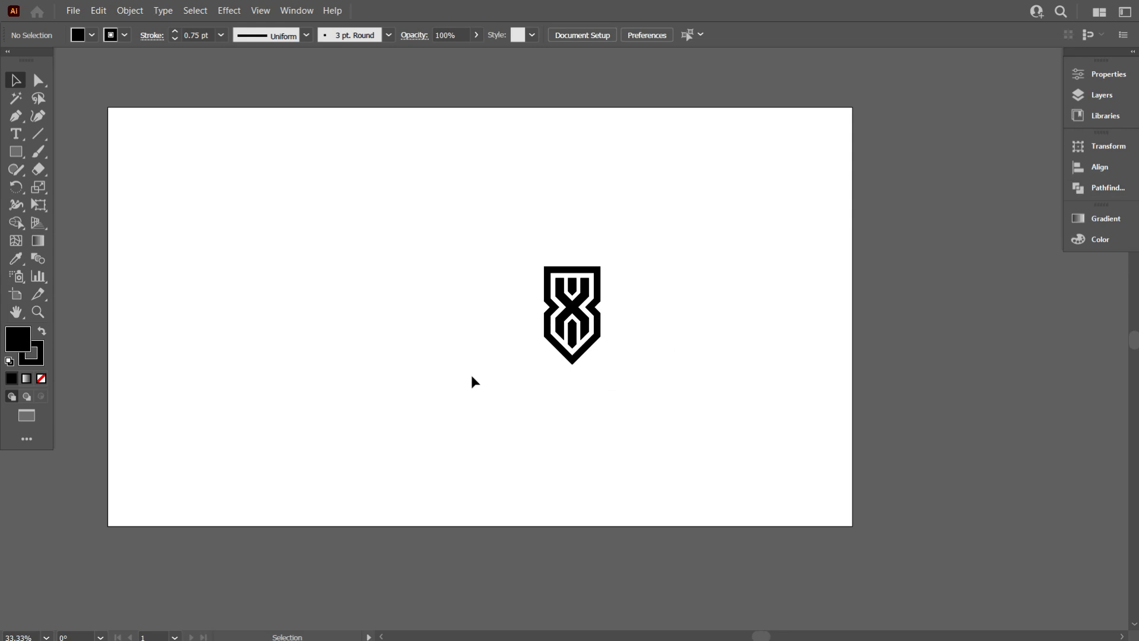
# - Draw a black rectangle about 1931 x 1080 px covering the artboard and send it to the back
pyautogui.moveTo(464, 381); pyautogui.dragTo(564, 390)
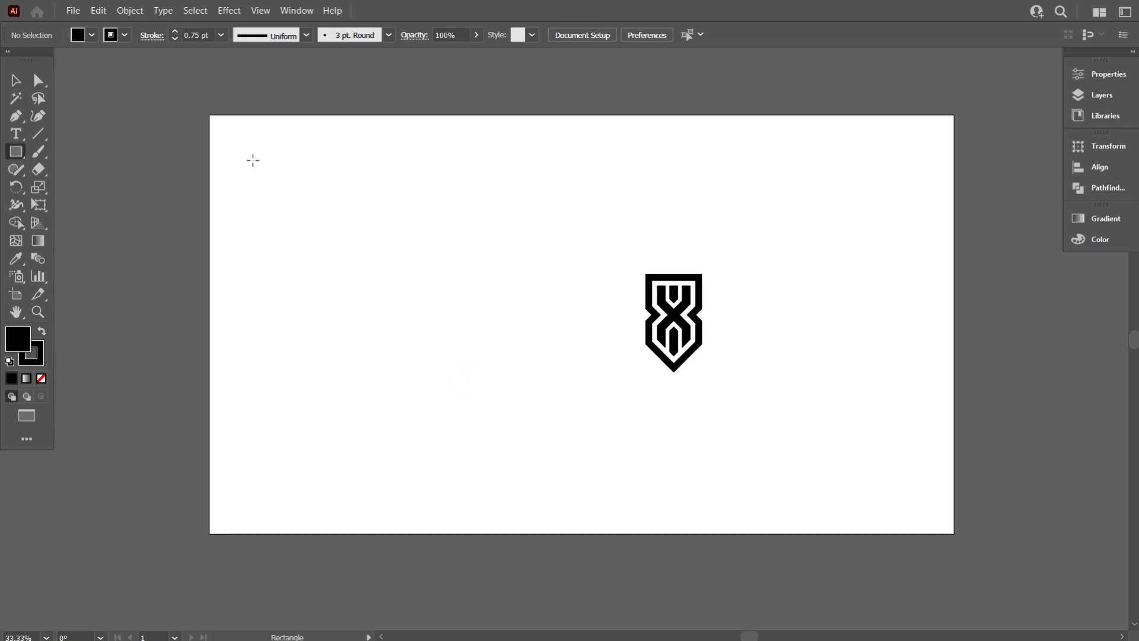
pyautogui.moveTo(209, 114); pyautogui.dragTo(957, 533)
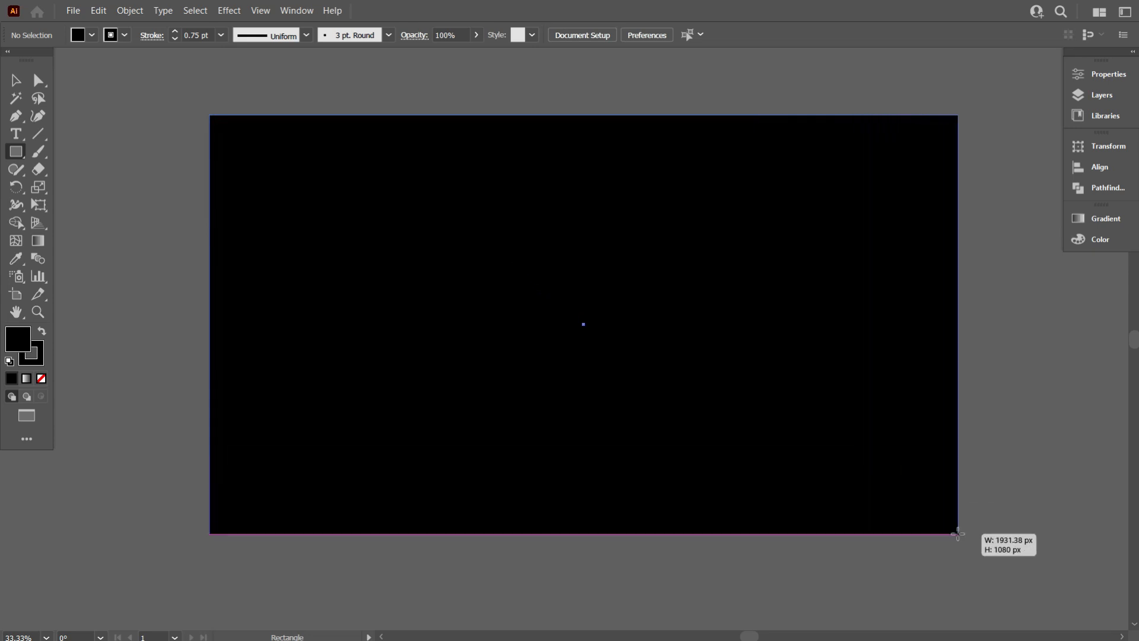
pyautogui.rightClick(630, 271)
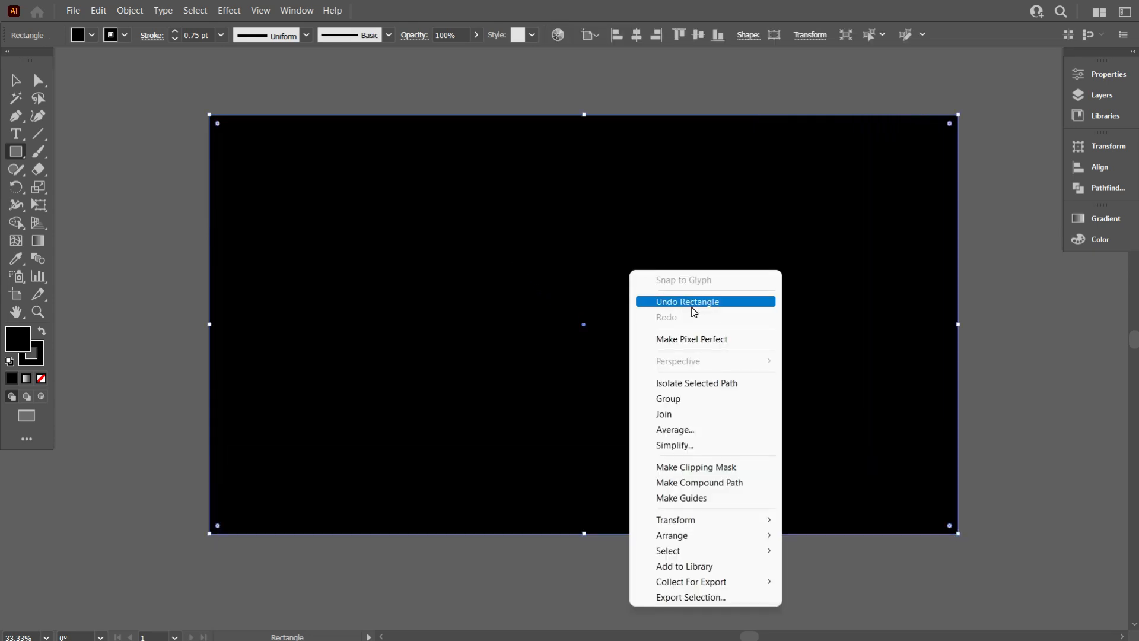
pyautogui.moveTo(708, 537)
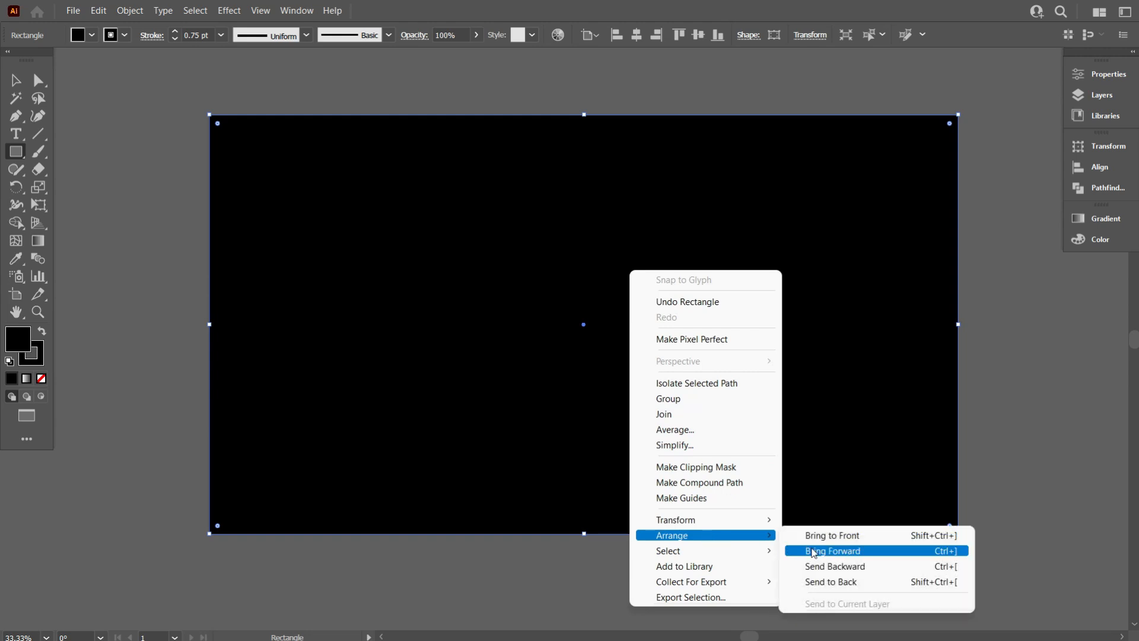
pyautogui.click(868, 581)
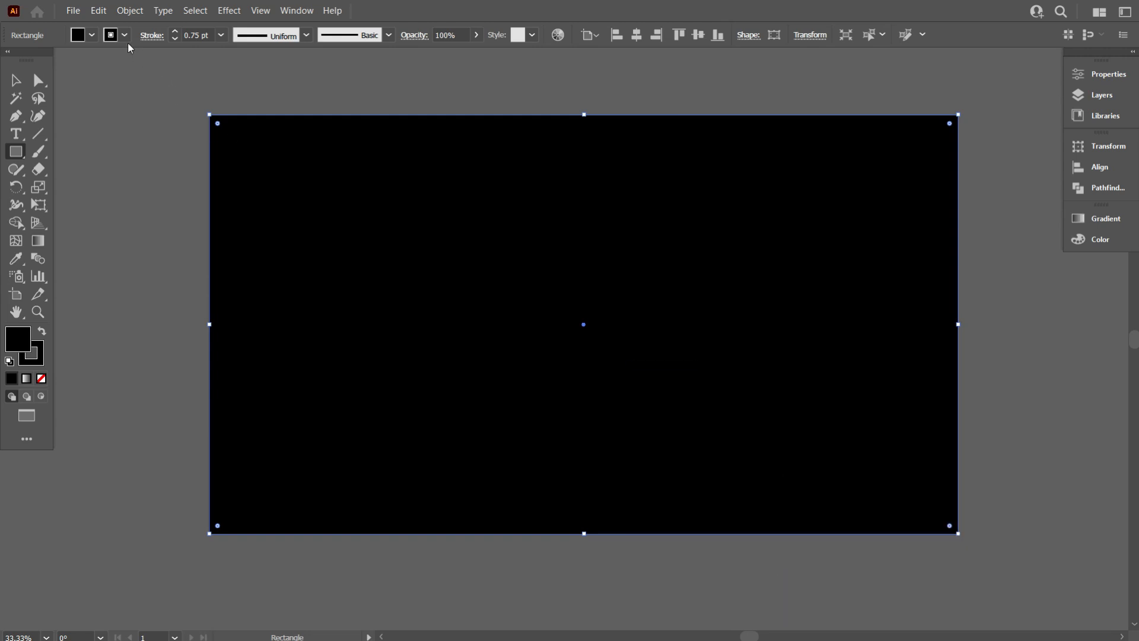
# - Remove the background rectangle's stroke and lock the rectangle
pyautogui.click(125, 37)
pyautogui.click(10, 62)
pyautogui.click(95, 215)
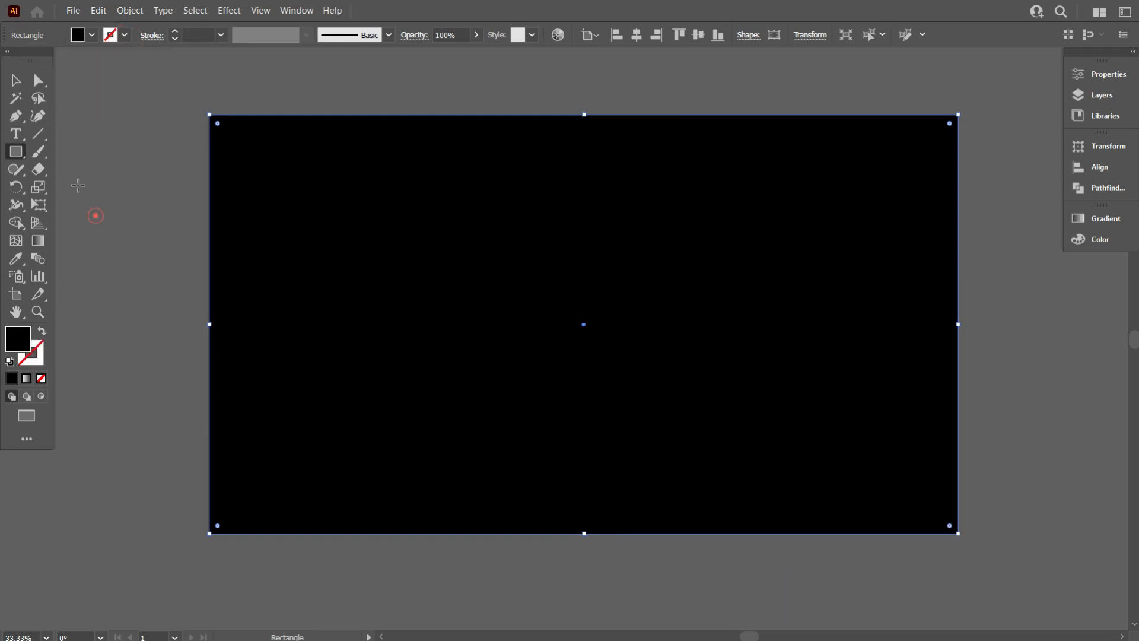
pyautogui.click(17, 82)
pyautogui.click(275, 211)
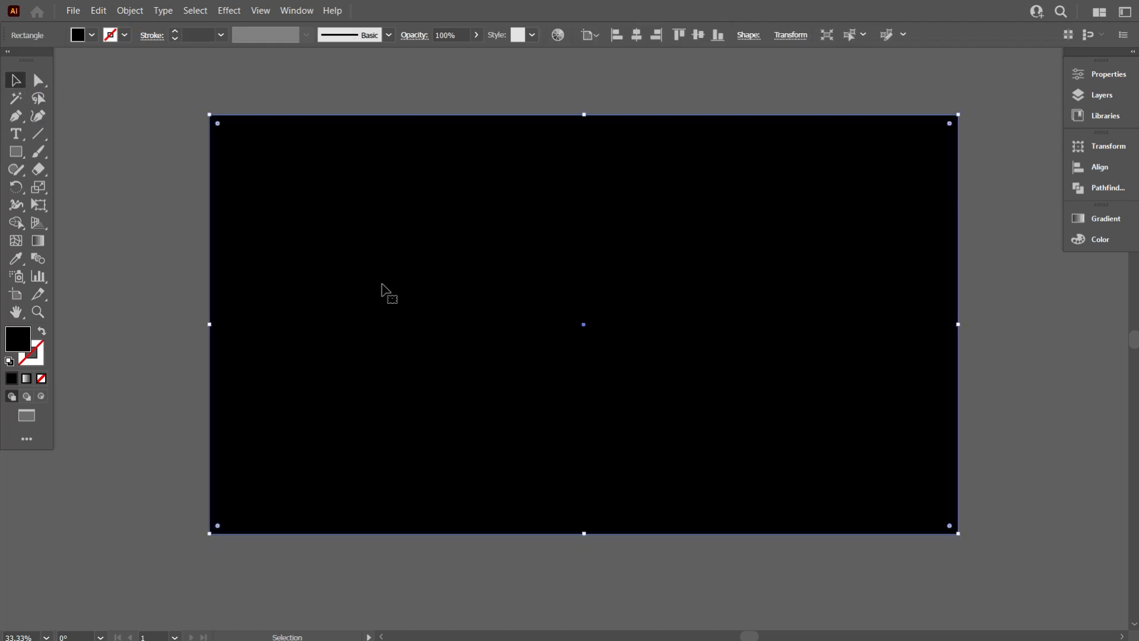
pyautogui.click(139, 15)
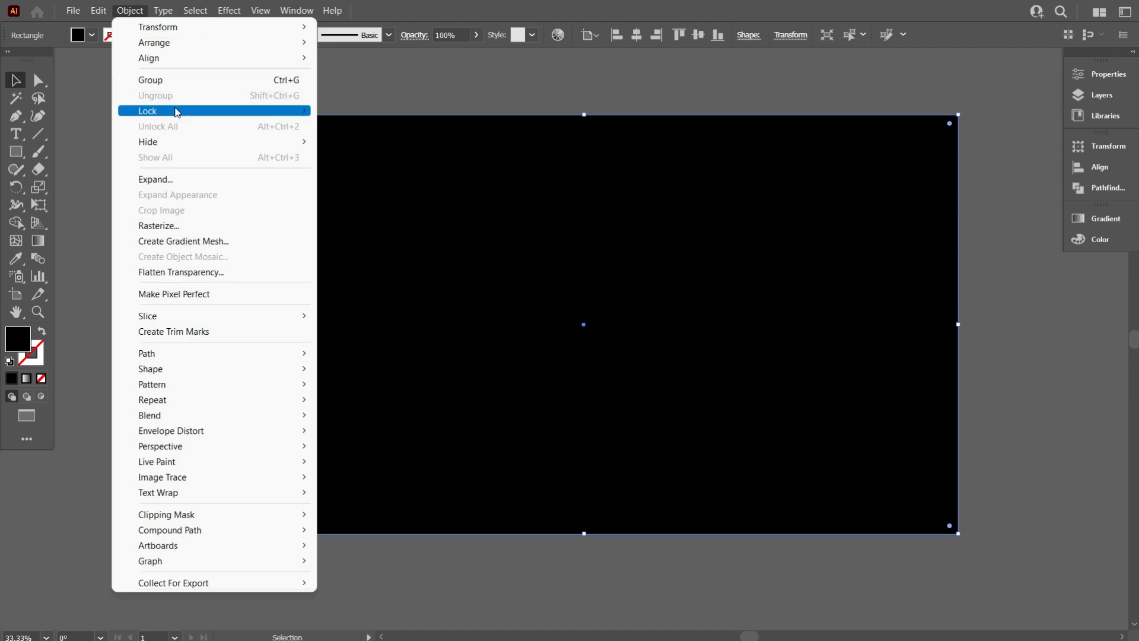
pyautogui.moveTo(178, 112)
pyautogui.click(366, 113)
# - Move the emblem to the artboard's centre and give it a white fill with no stroke
pyautogui.moveTo(437, 190); pyautogui.dragTo(845, 454)
pyautogui.moveTo(679, 322); pyautogui.dragTo(575, 306)
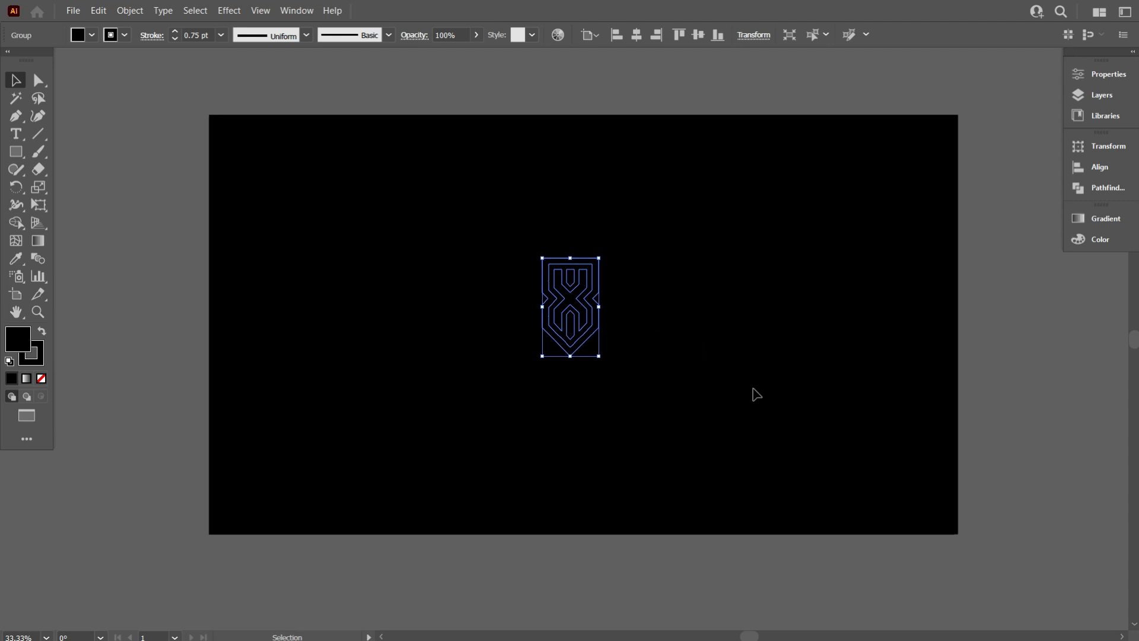
pyautogui.click(123, 36)
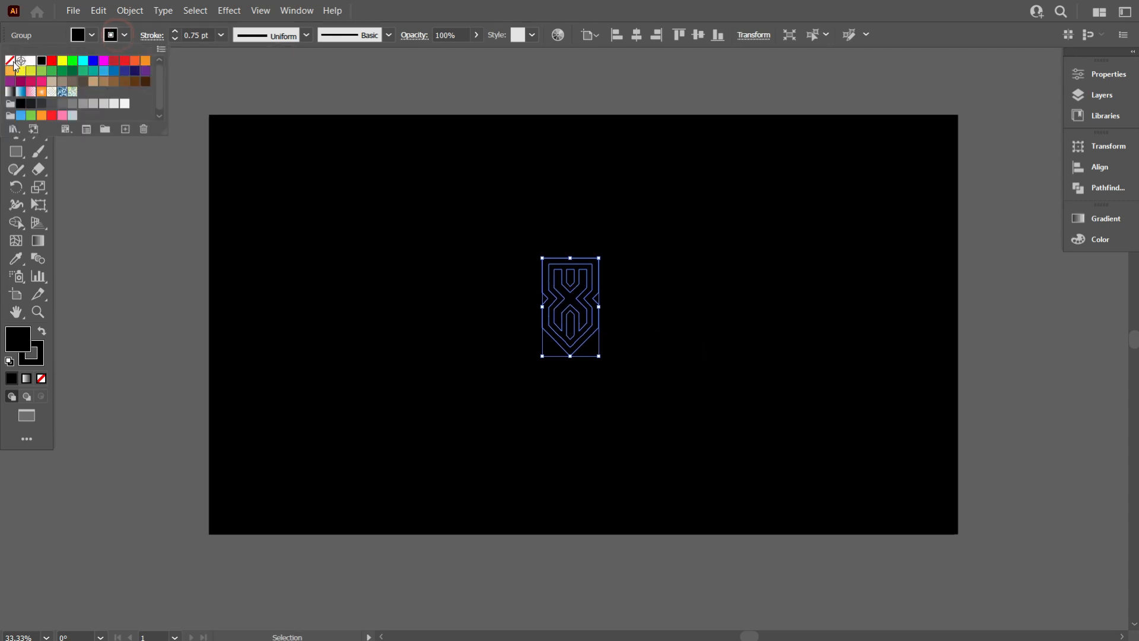
pyautogui.click(10, 61)
pyautogui.click(92, 36)
pyautogui.click(92, 36)
pyautogui.click(31, 60)
pyautogui.click(277, 249)
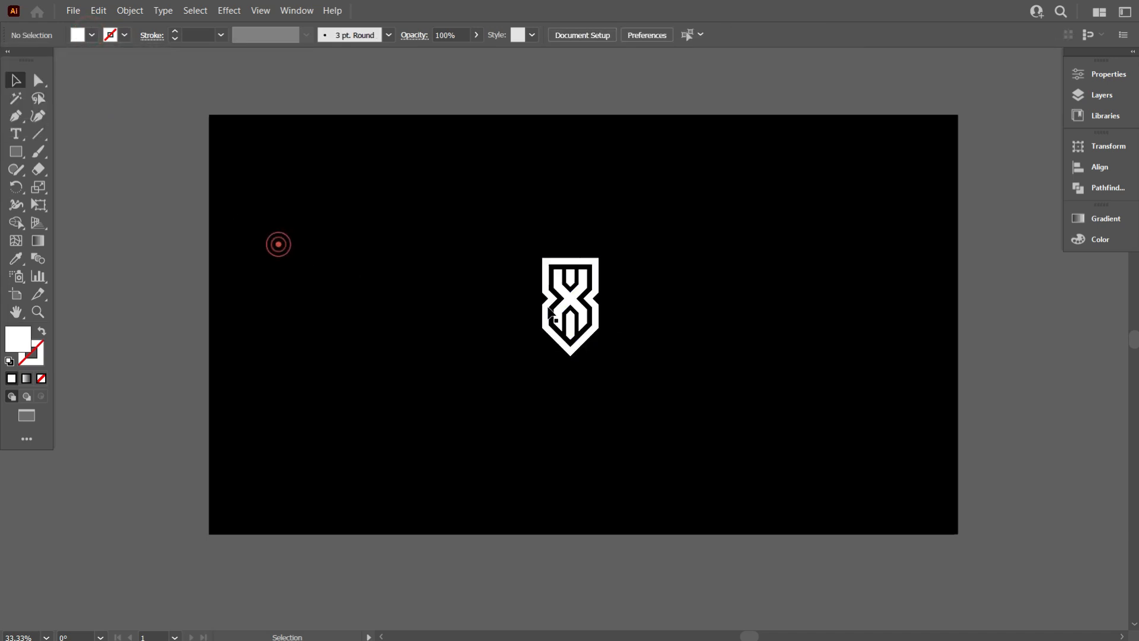
# - Zoom in to examine the emblem's outline for small notches
pyautogui.hotkey('ctrl', '1')
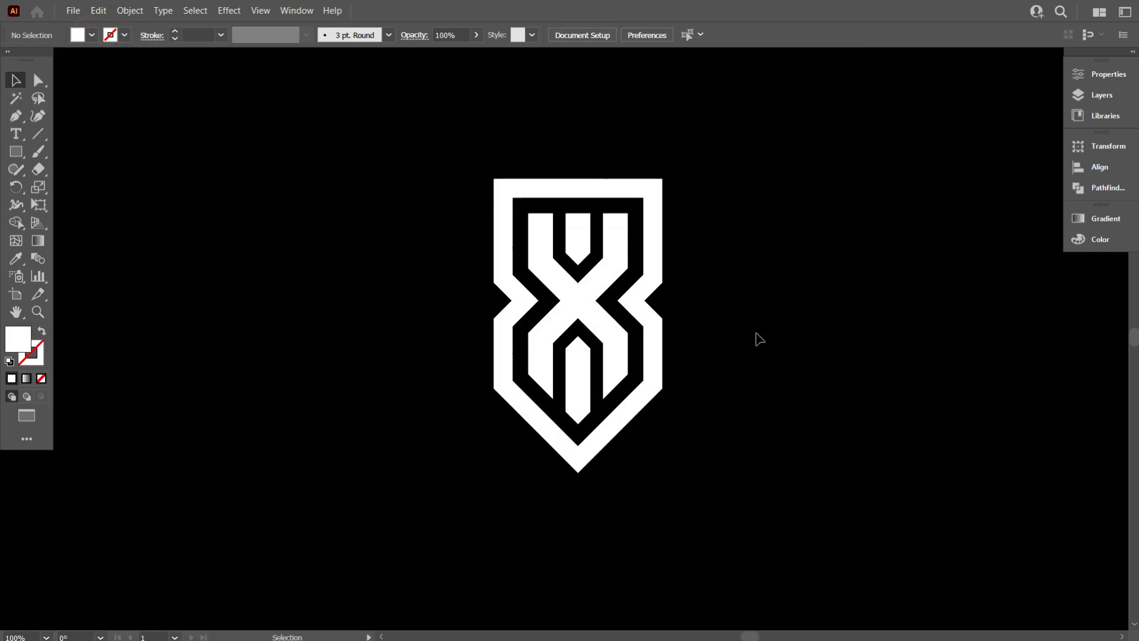
pyautogui.scroll(1, 782, 379)
pyautogui.scroll(-1, 727, 436)
pyautogui.moveTo(652, 410); pyautogui.dragTo(650, 411)
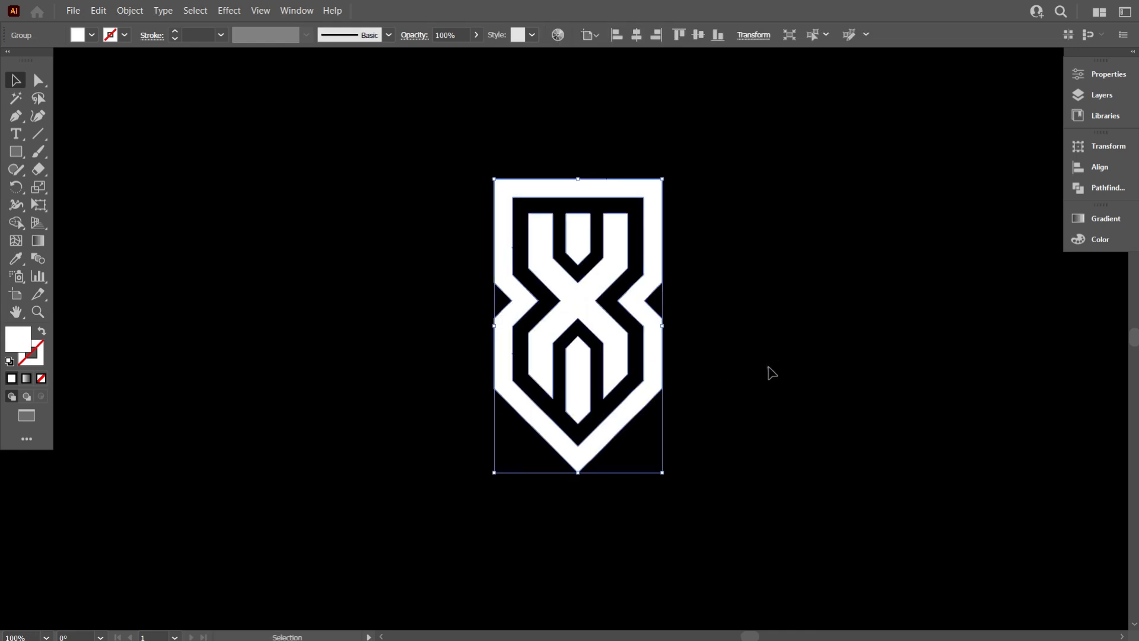
pyautogui.click(771, 373)
pyautogui.scroll(1, 807, 382)
pyautogui.scroll(3, 789, 362)
pyautogui.scroll(-1, 761, 334)
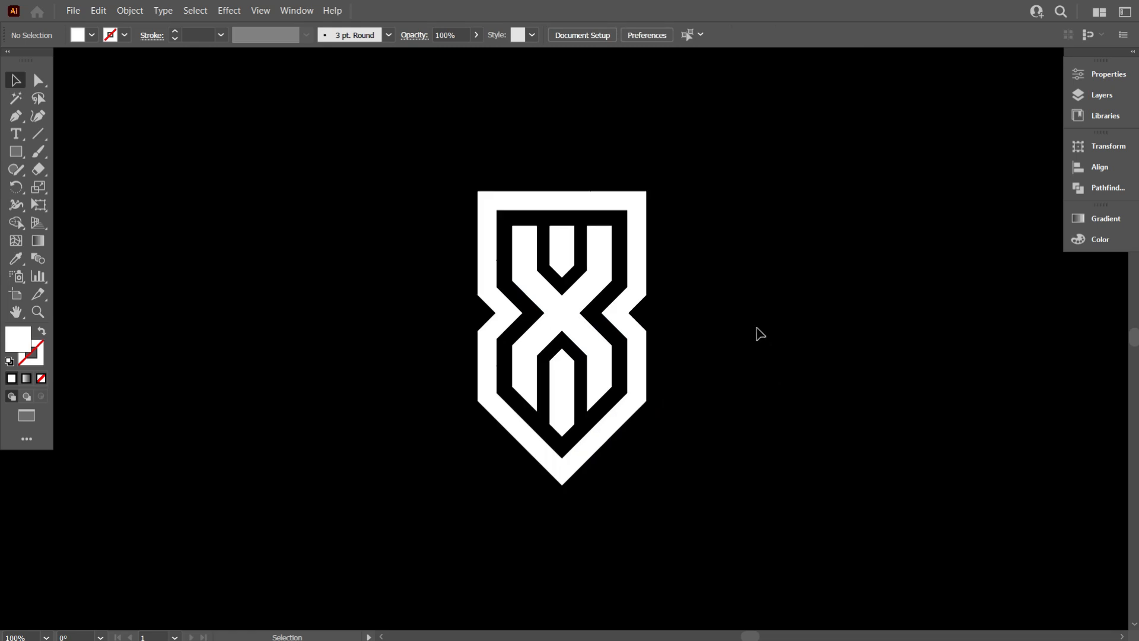
pyautogui.scroll(1, 587, 254)
pyautogui.scroll(4, 394, 284)
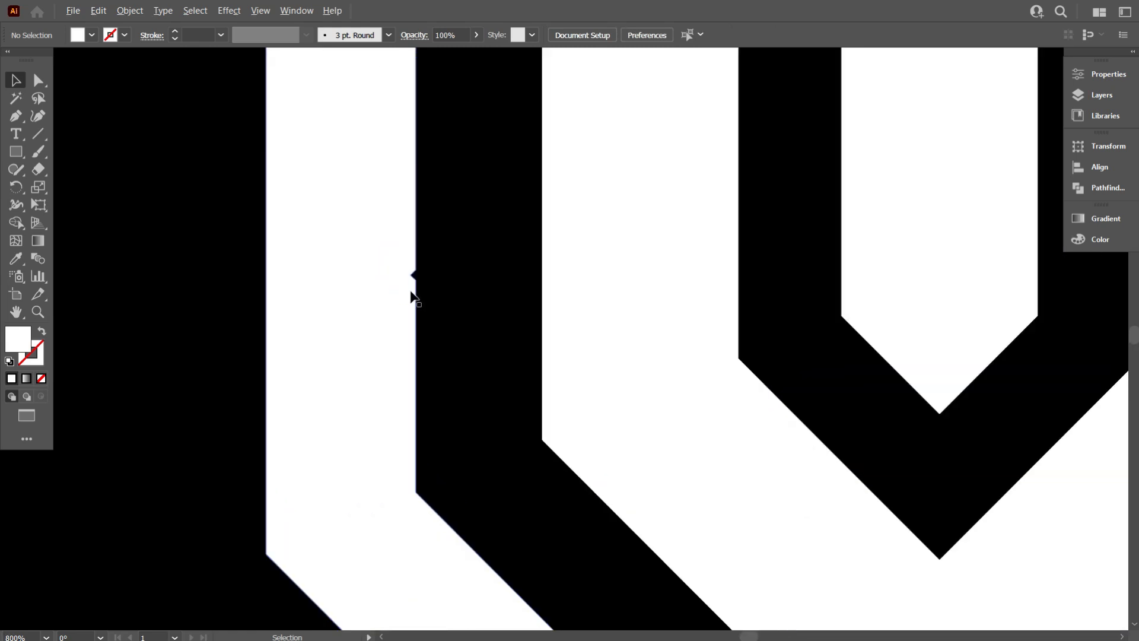
pyautogui.scroll(2, 413, 297)
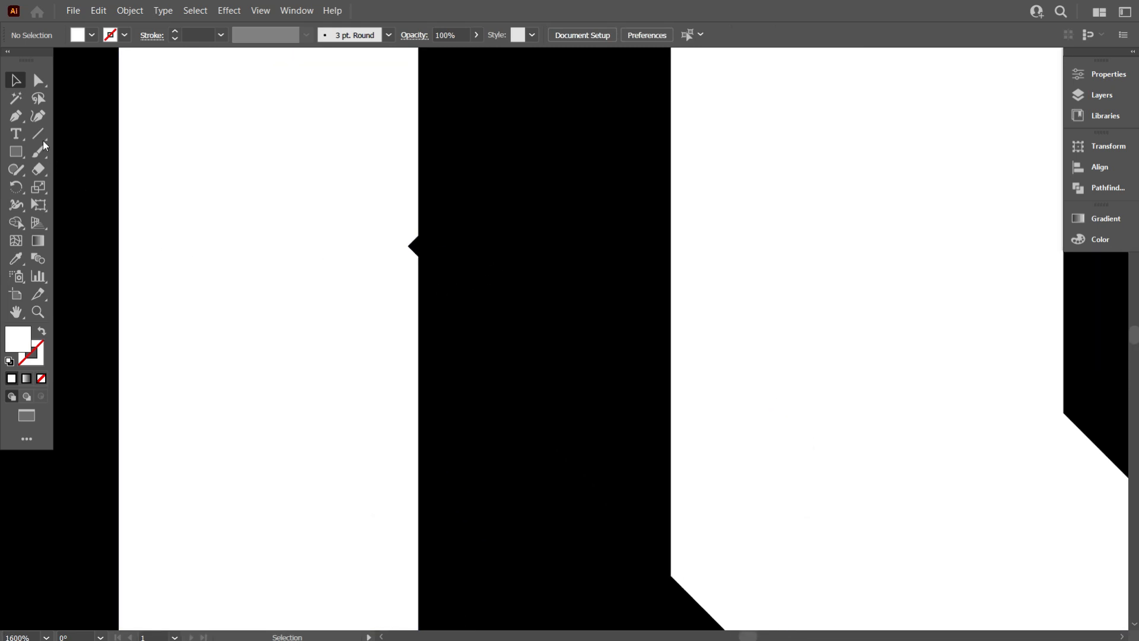
# - Examine the emblem's edge anchor points at high zoom with the Delete Anchor Point tool
pyautogui.moveTo(23, 117); pyautogui.dragTo(71, 150)
pyautogui.scroll(3, 468, 261)
pyautogui.click(206, 194)
pyautogui.scroll(-5, 465, 311)
pyautogui.click(11, 84)
pyautogui.click(127, 122)
pyautogui.scroll(-2, 334, 172)
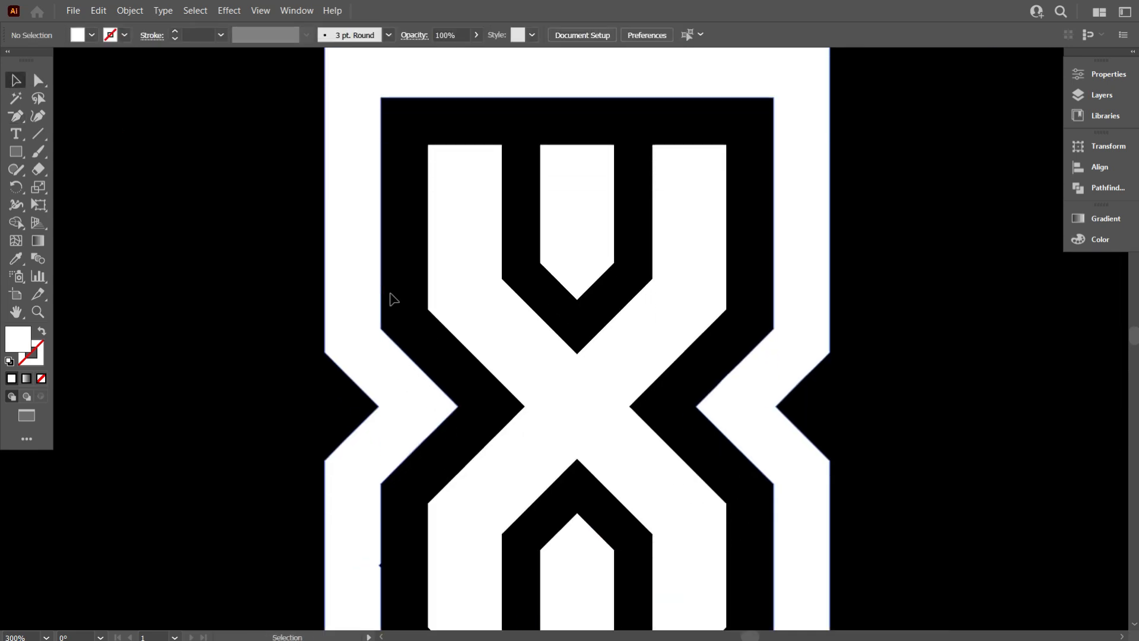
pyautogui.scroll(4, 665, 82)
pyautogui.scroll(6, 593, 131)
pyautogui.click(16, 120)
pyautogui.scroll(2, 644, 197)
pyautogui.scroll(-8, 485, 215)
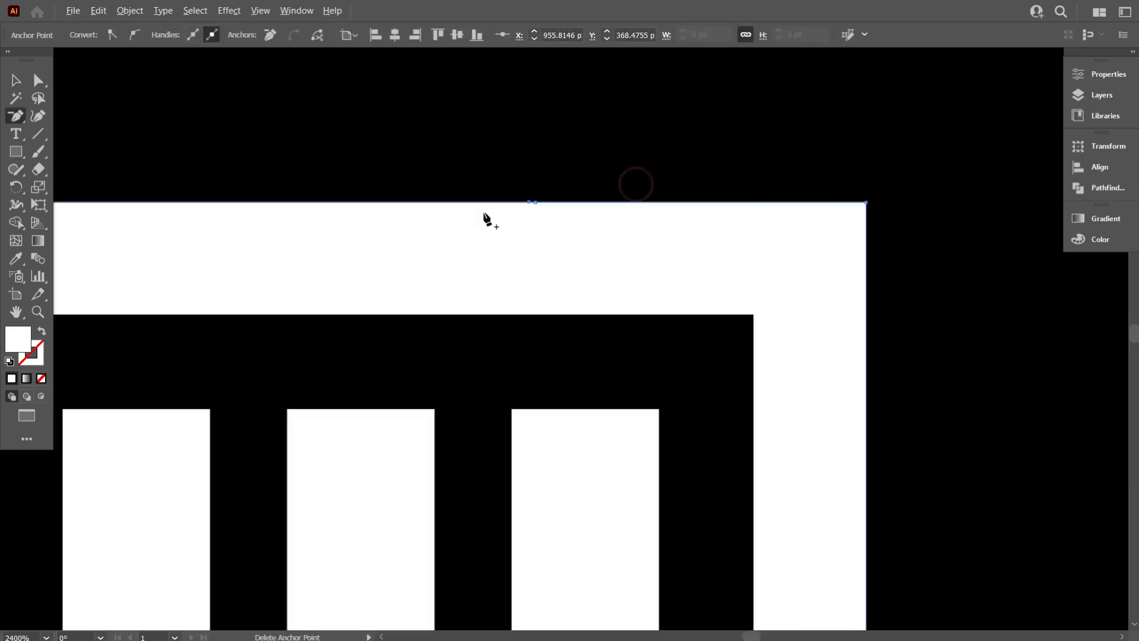
pyautogui.press('v')
pyautogui.scroll(-4, 547, 285)
pyautogui.scroll(3, 547, 285)
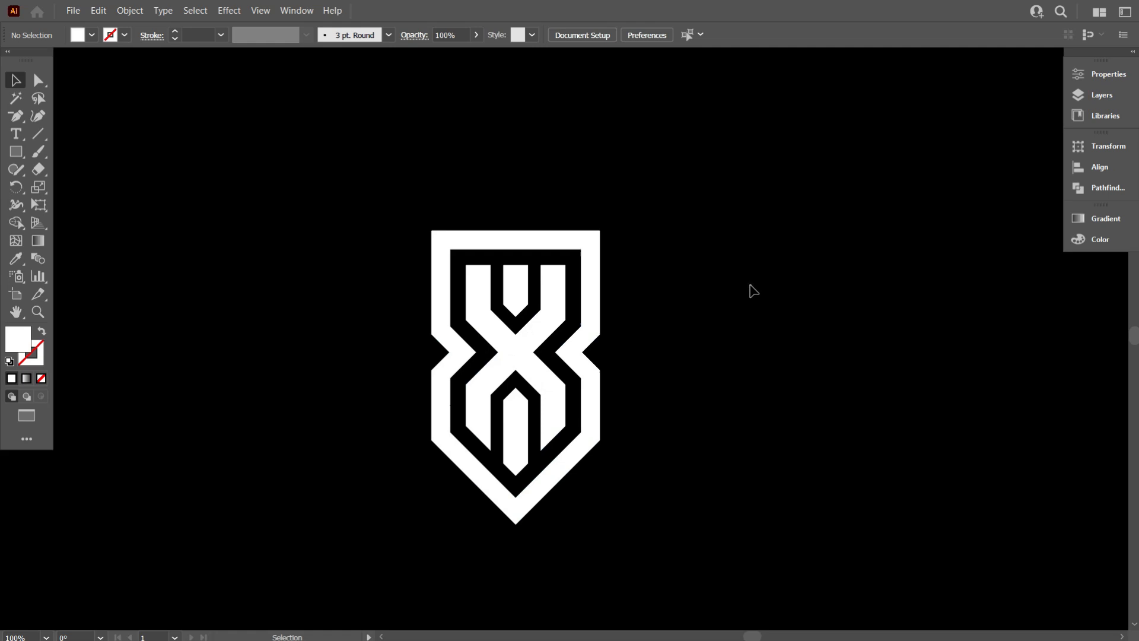